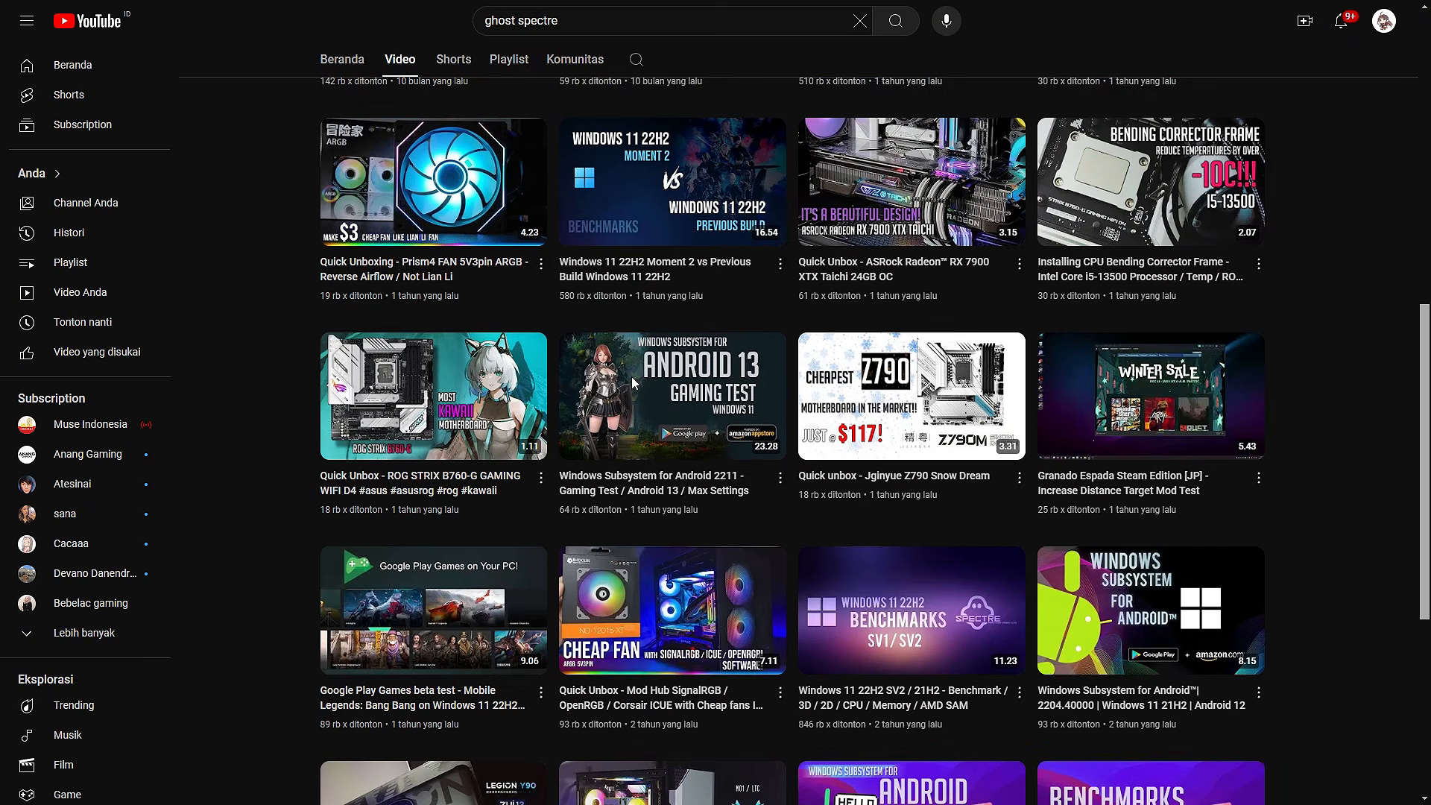
# Look through the channel's video list found under "ghost spectre" and the posts on the Kentang Tech Media Facebook page
pyautogui.scroll(-3, 630, 383)
pyautogui.scroll(-7, 630, 383)
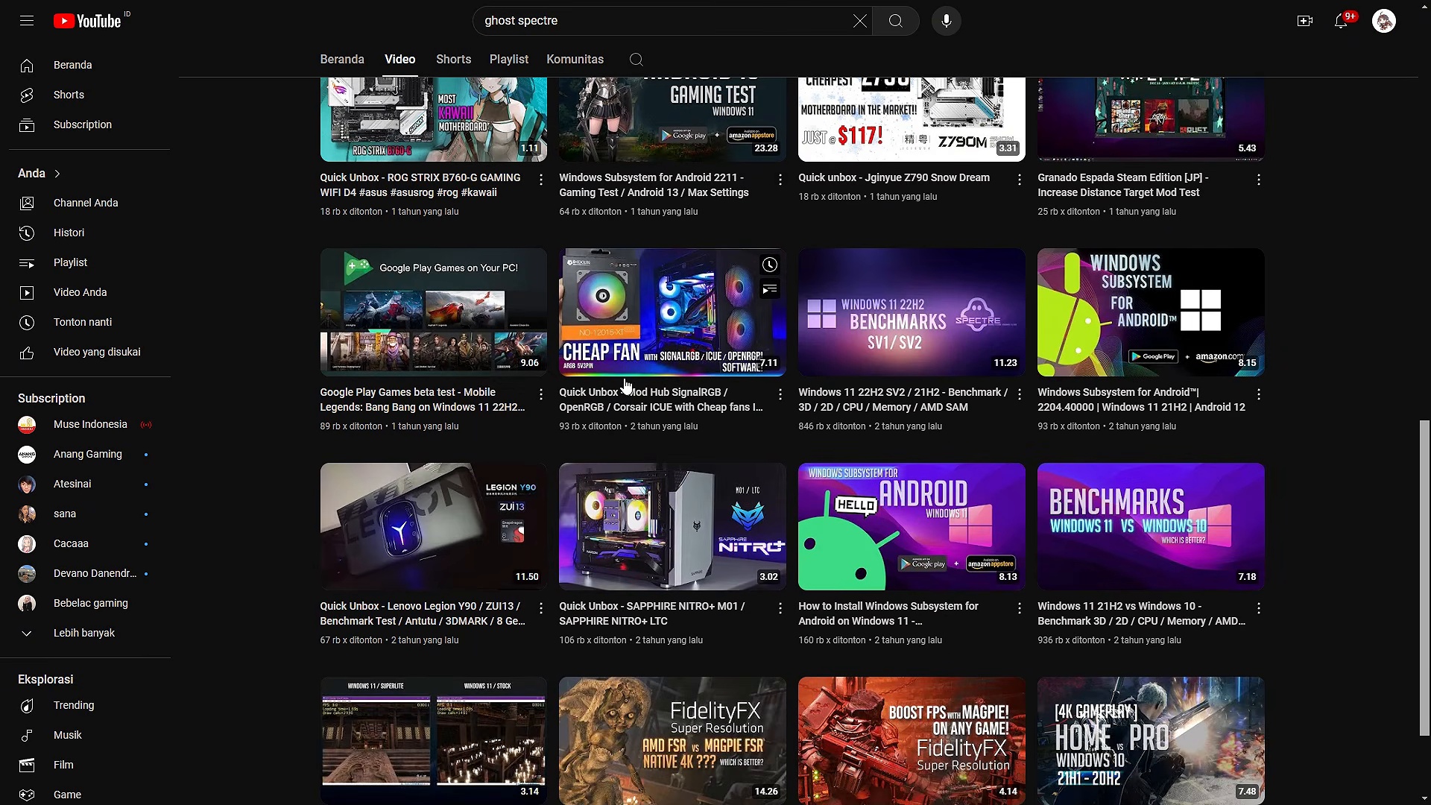
pyautogui.scroll(-7, 617, 386)
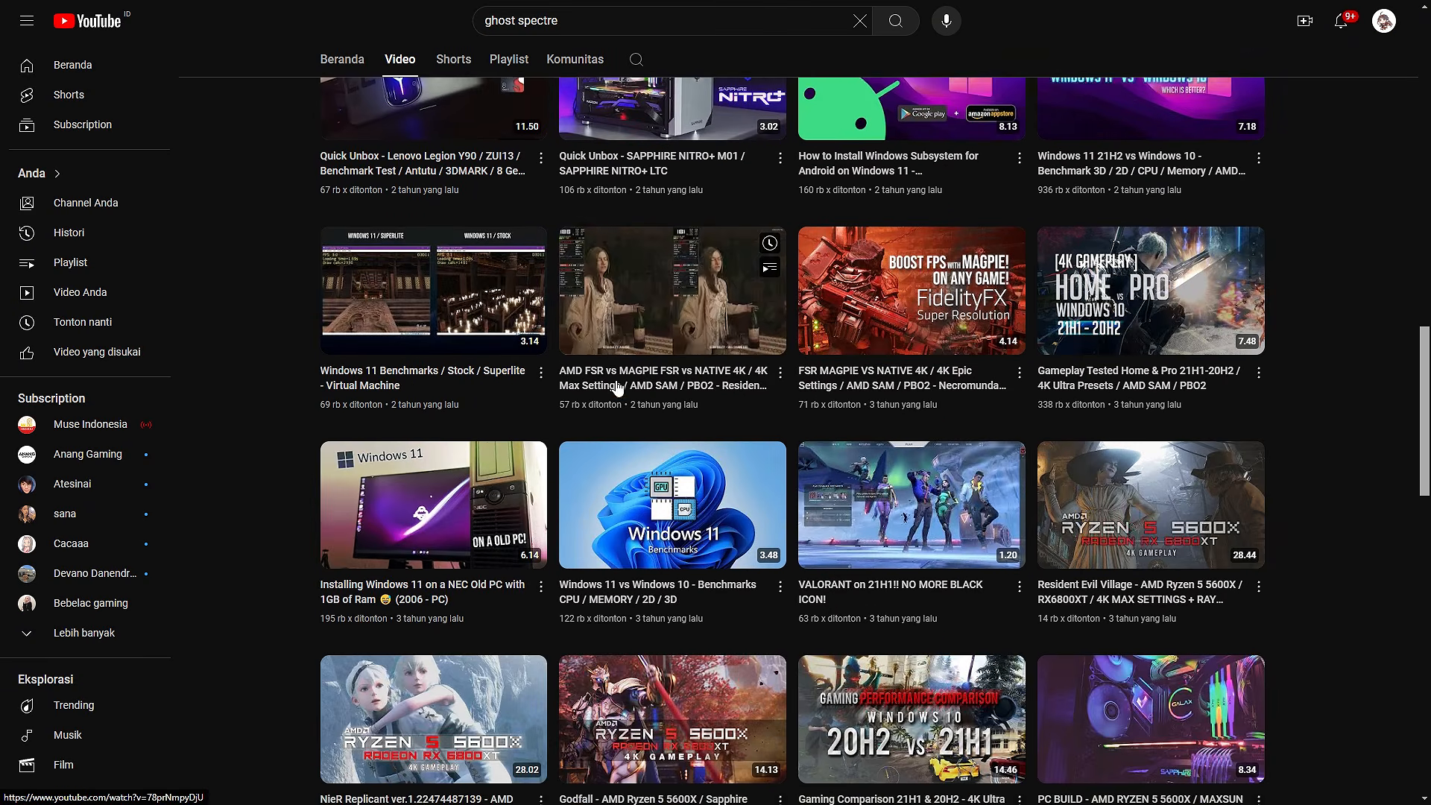
pyautogui.scroll(-5, 613, 386)
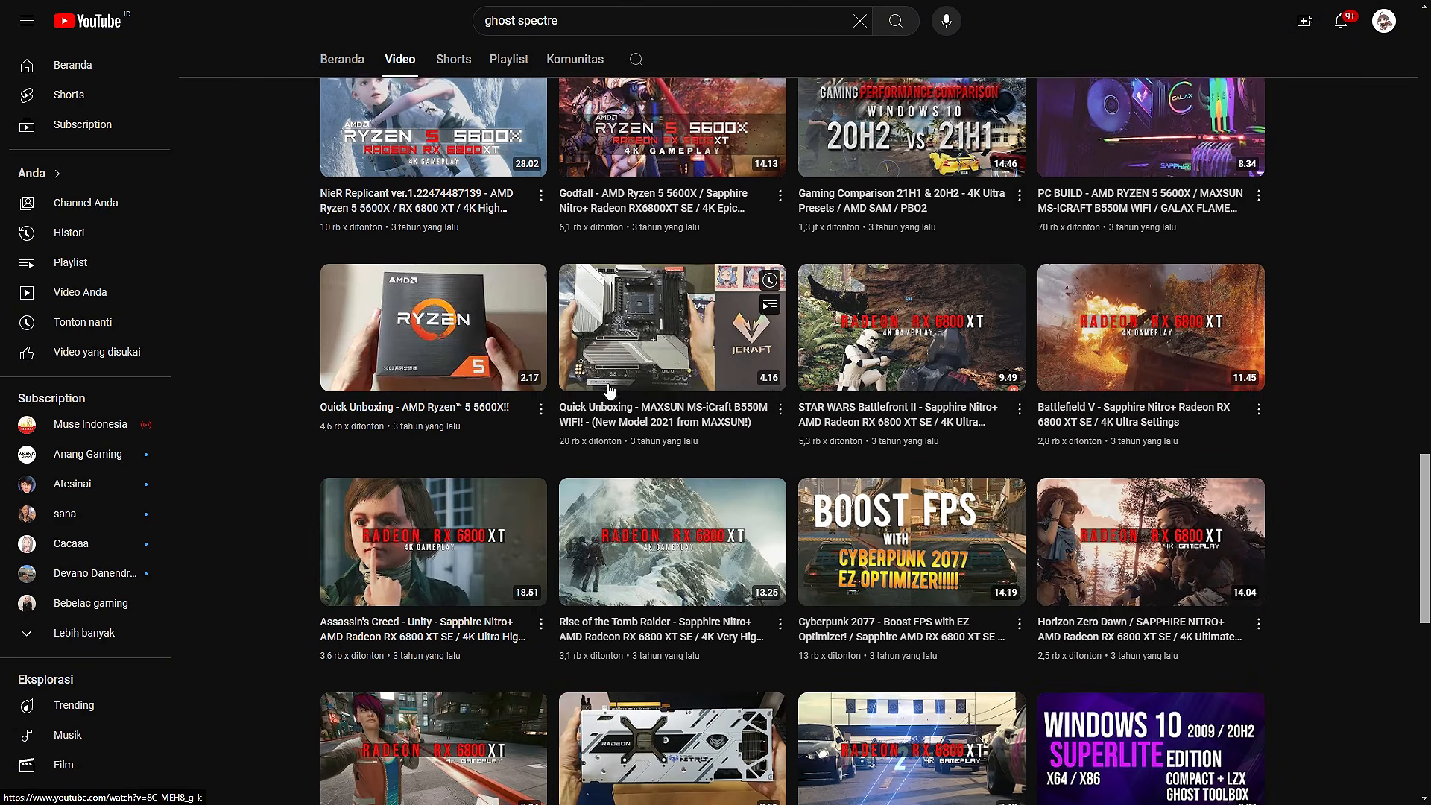
pyautogui.scroll(-2, 608, 388)
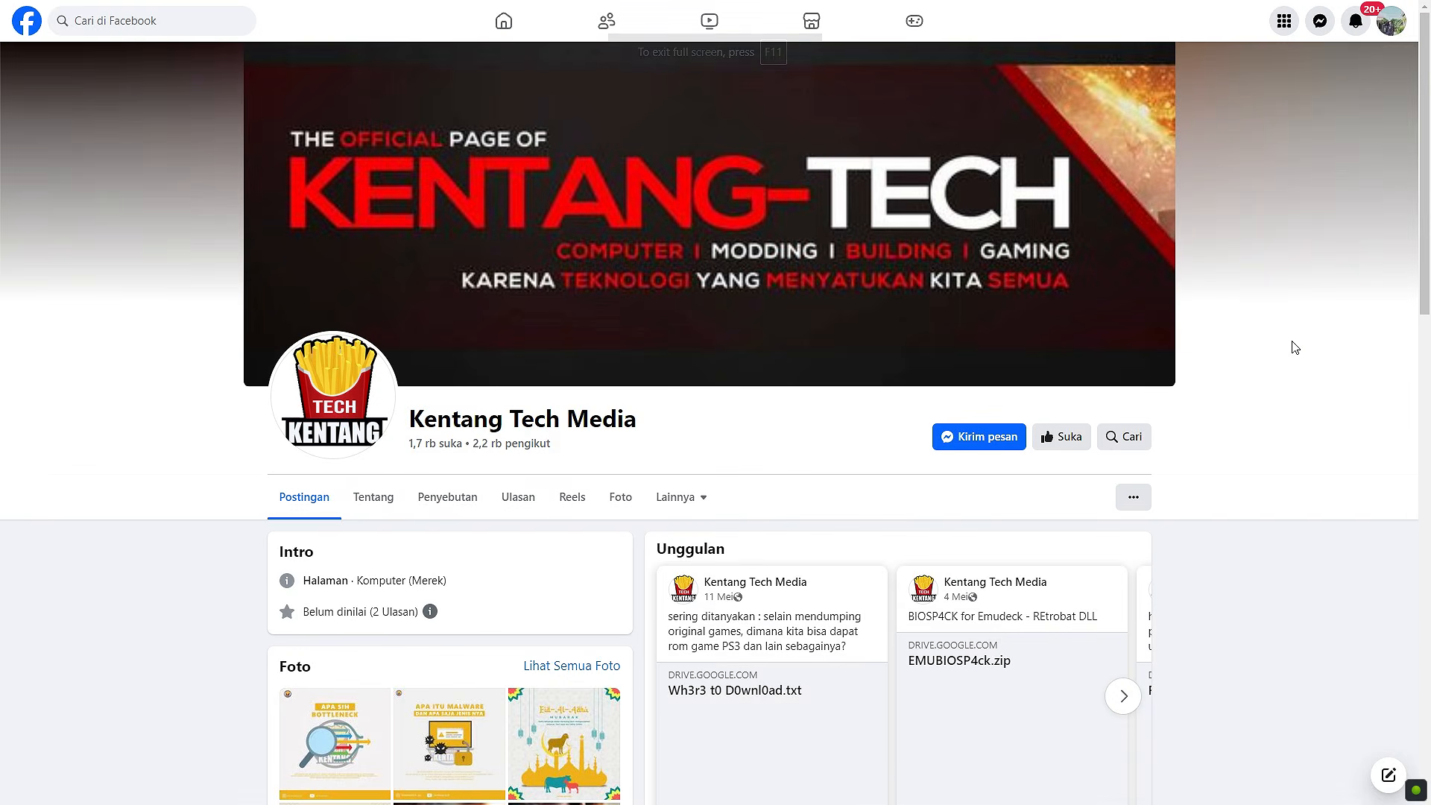
pyautogui.scroll(-2, 1294, 347)
pyautogui.scroll(-4, 1294, 347)
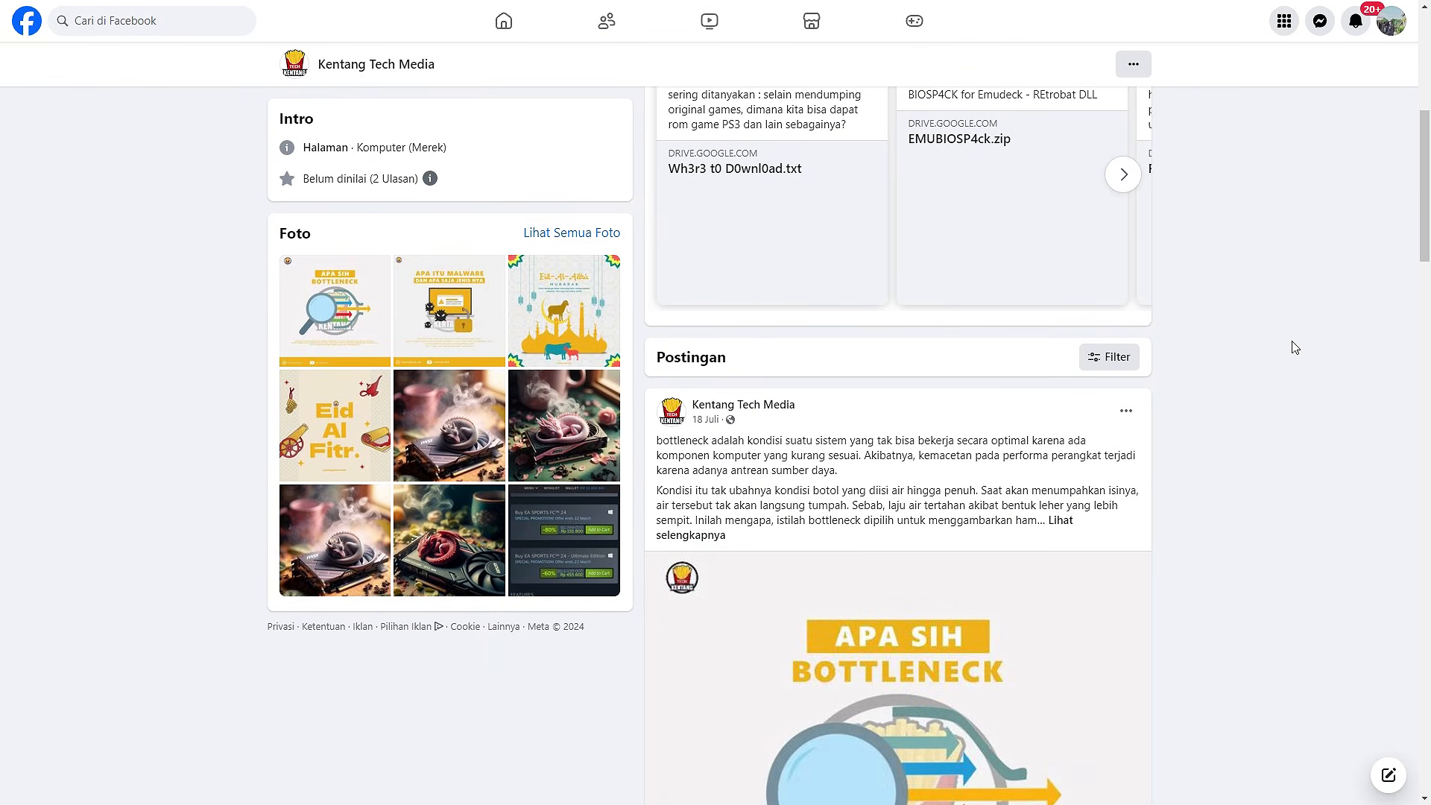
pyautogui.scroll(-2, 1295, 347)
pyautogui.scroll(5, 1291, 345)
pyautogui.click(1123, 398)
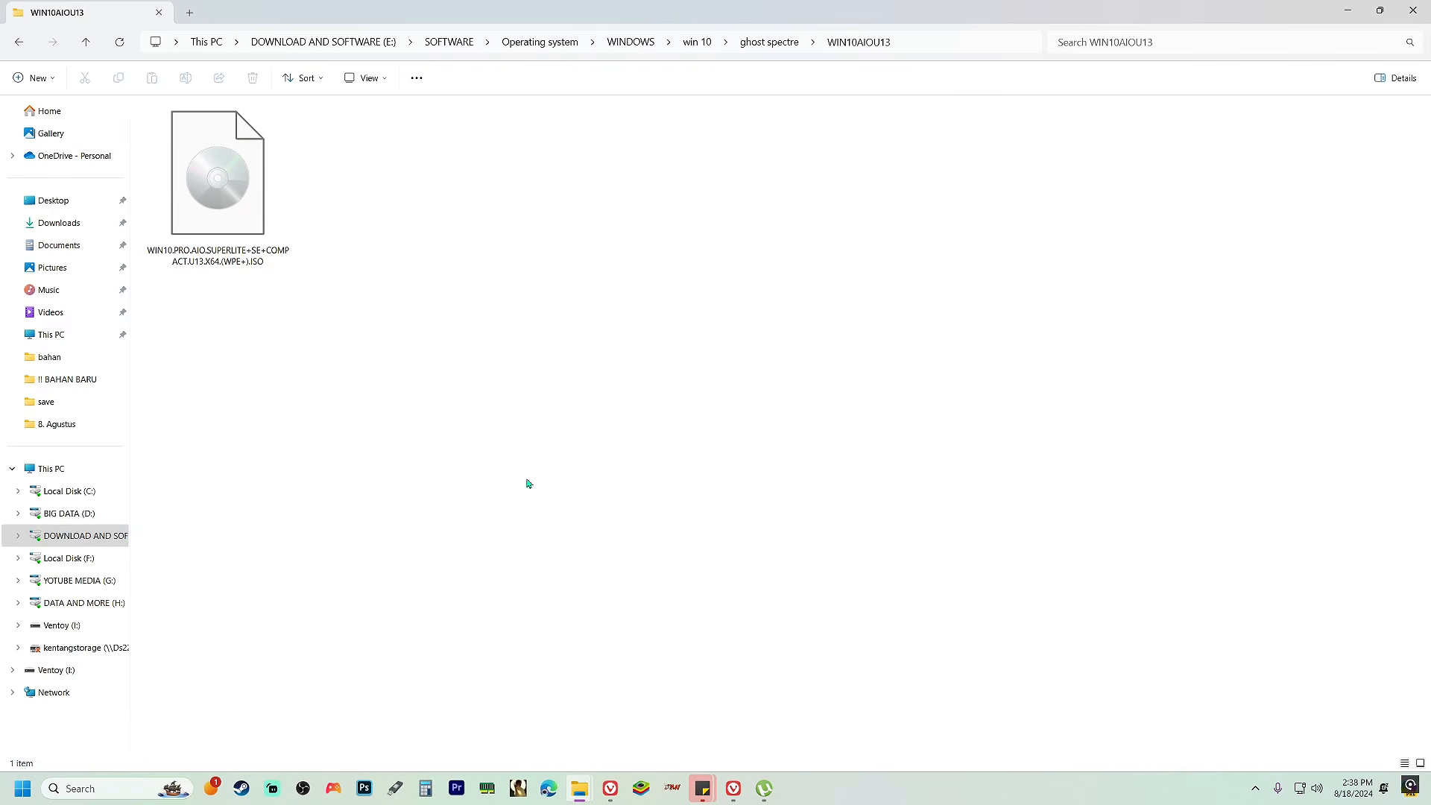
# Copy the WIN10.PRO.AIO.SUPERLITE+SE+COMPACT.U13.X64.(WPE+).ISO file and open the Ventoy (I:) drive
pyautogui.click(267, 235)
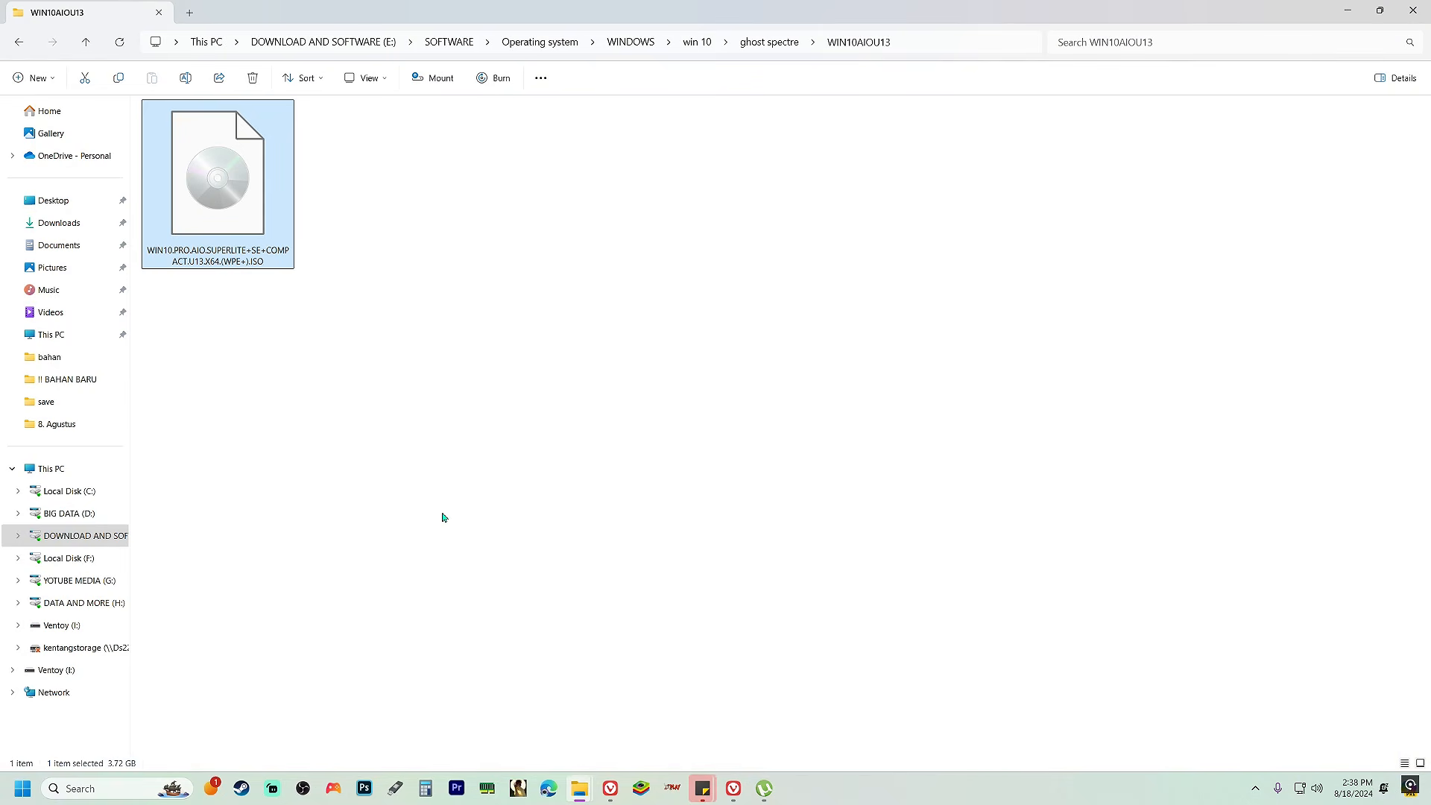
pyautogui.rightClick(262, 200)
pyautogui.click(310, 219)
pyautogui.click(66, 628)
pyautogui.rightClick(236, 303)
pyautogui.click(237, 284)
# Permanently delete the EDIT00000000 file from the Ventoy (I:) drive
pyautogui.click(240, 134)
pyautogui.press('Delete')
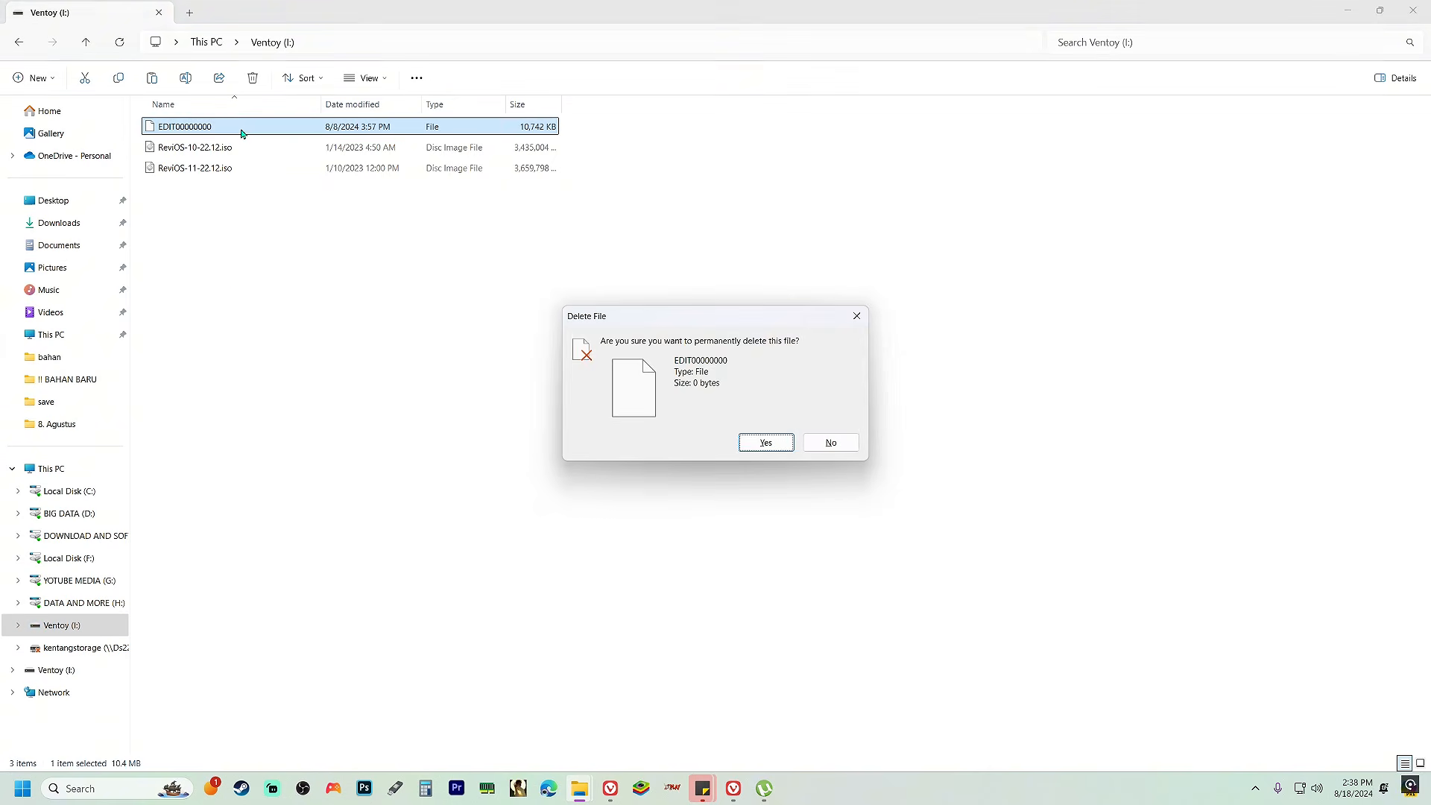
pyautogui.press('Return')
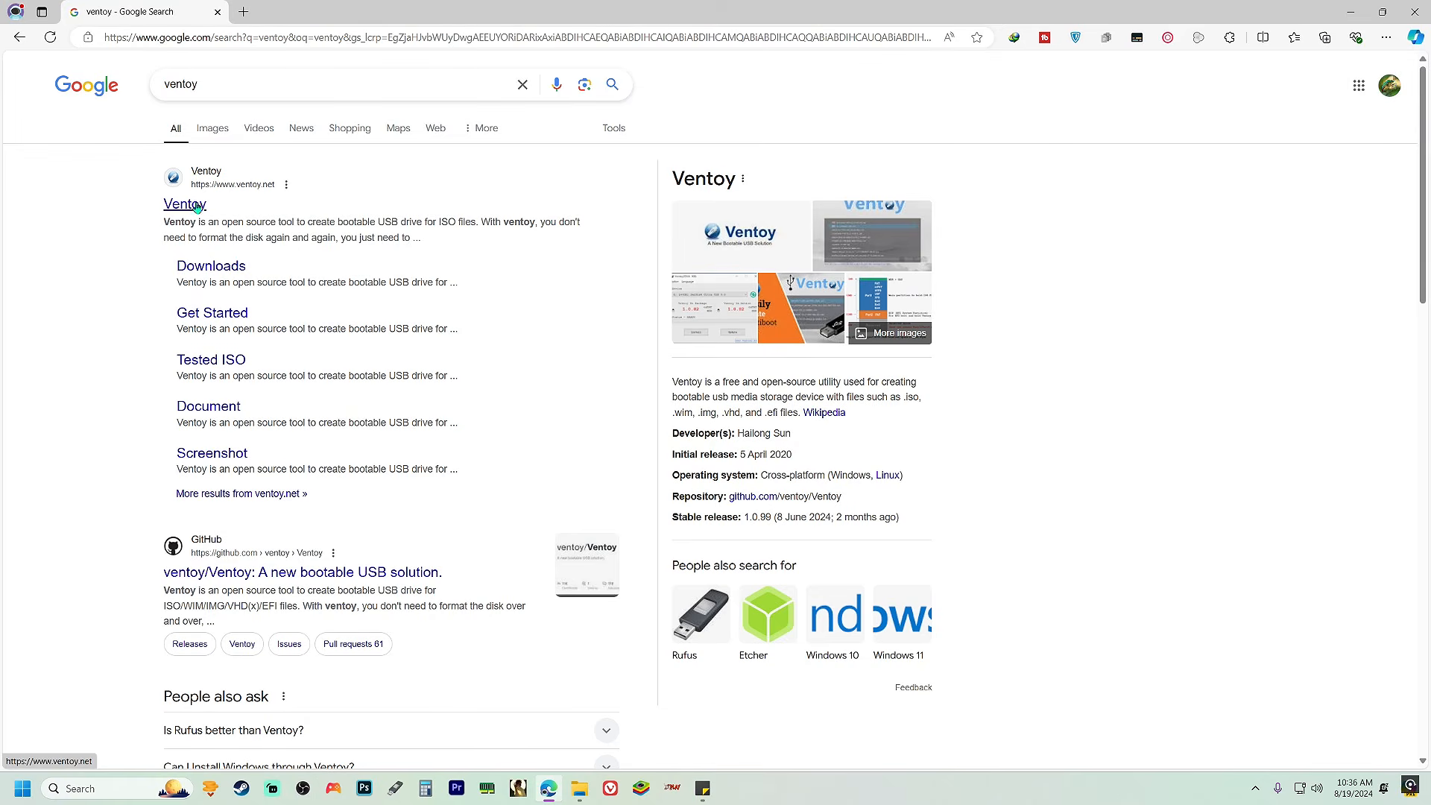
# Download ventoy-1.0.99-windows.zip from SourceForge through the official Ventoy downloads page
pyautogui.click(235, 268)
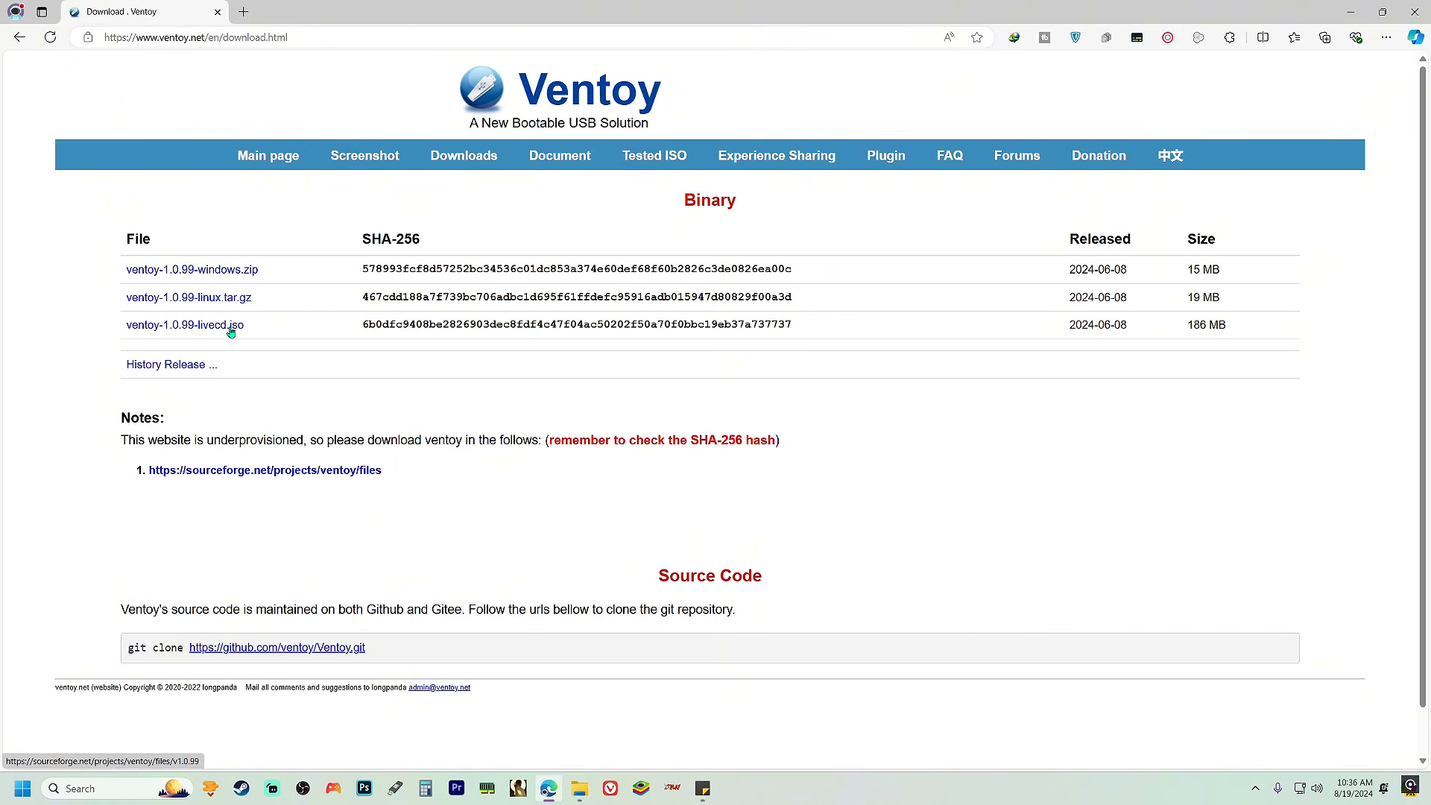
pyautogui.click(238, 272)
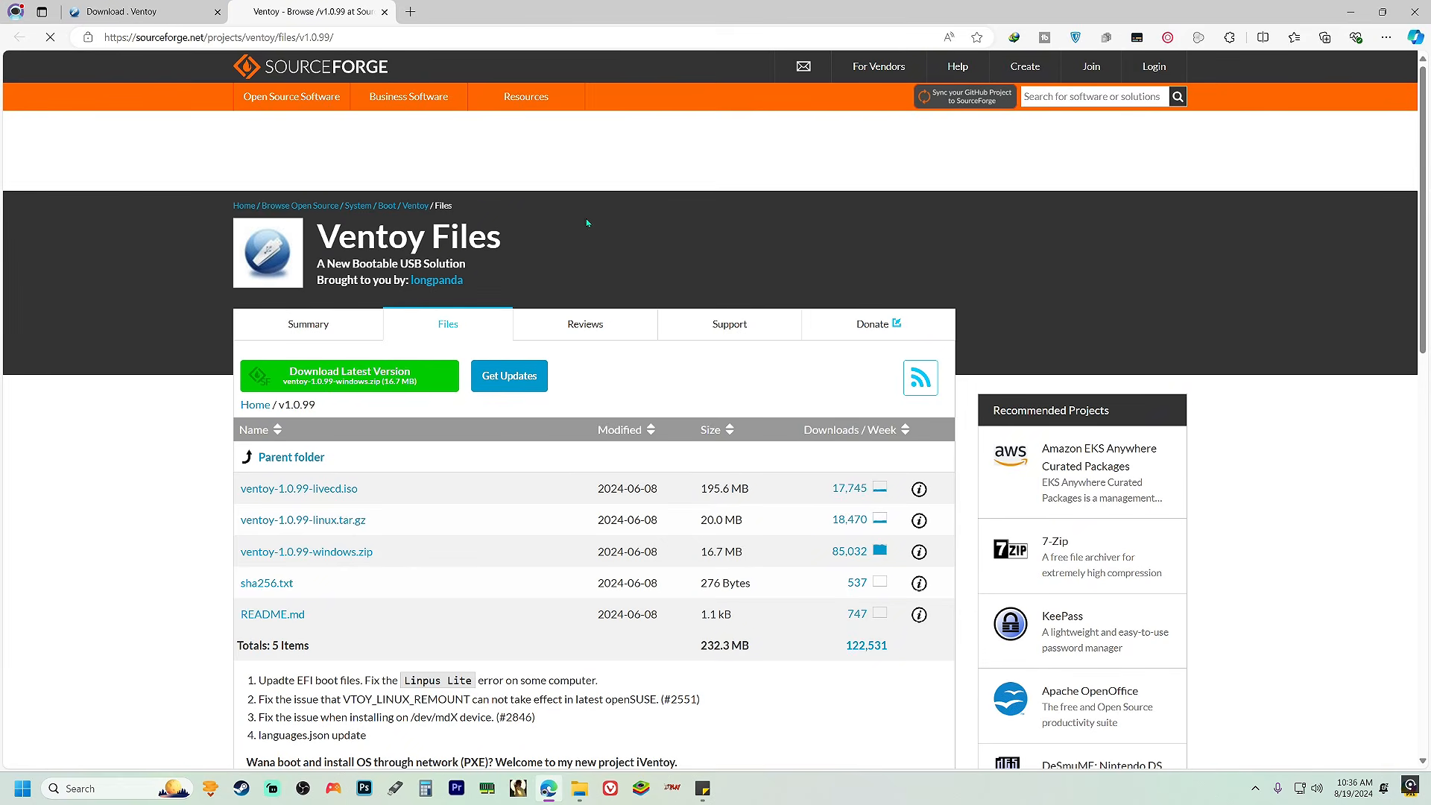
pyautogui.click(406, 375)
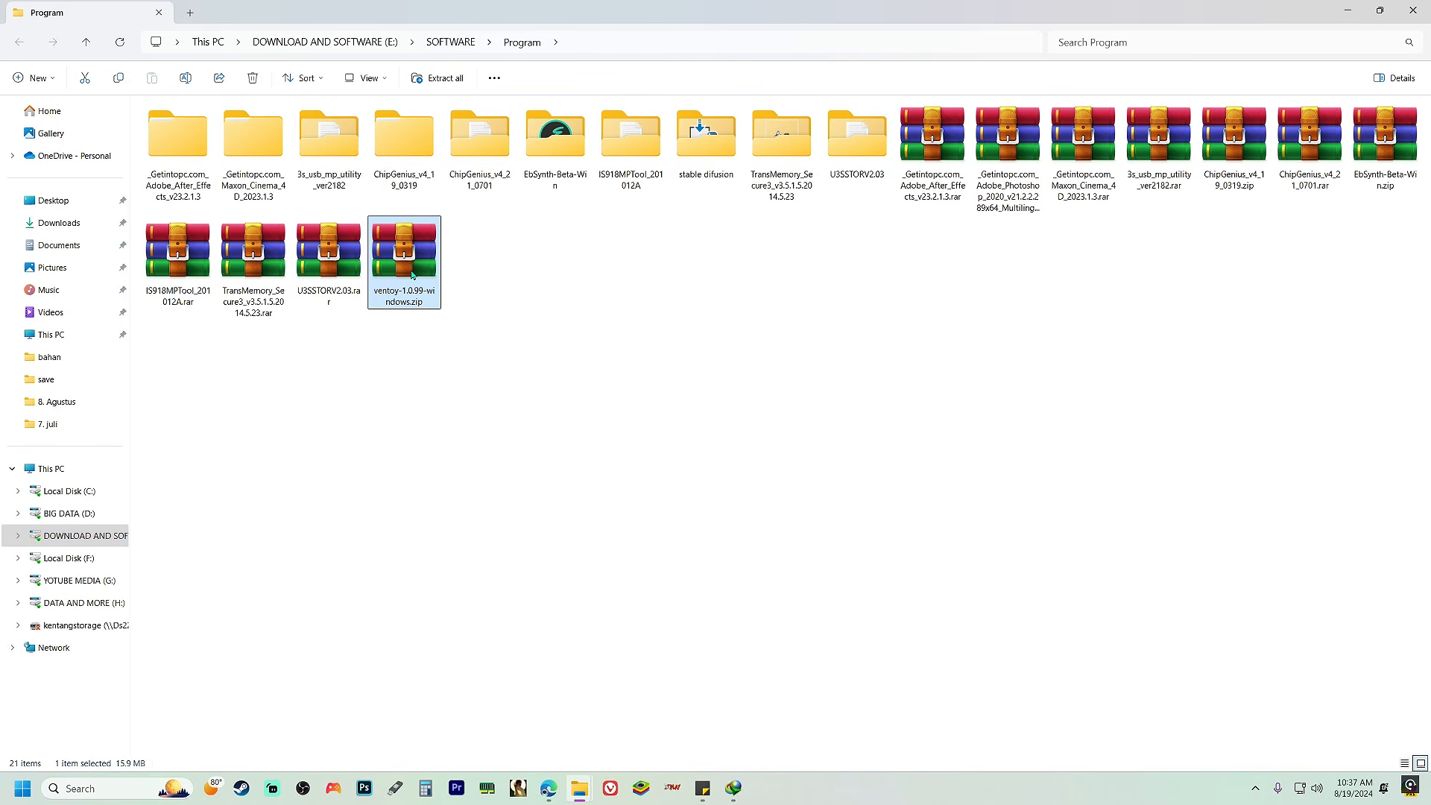
# Extract ventoy-1.0.99-windows.zip into its own ventoy-1.0.99-windows folder inside the Program folder
pyautogui.rightClick(412, 274)
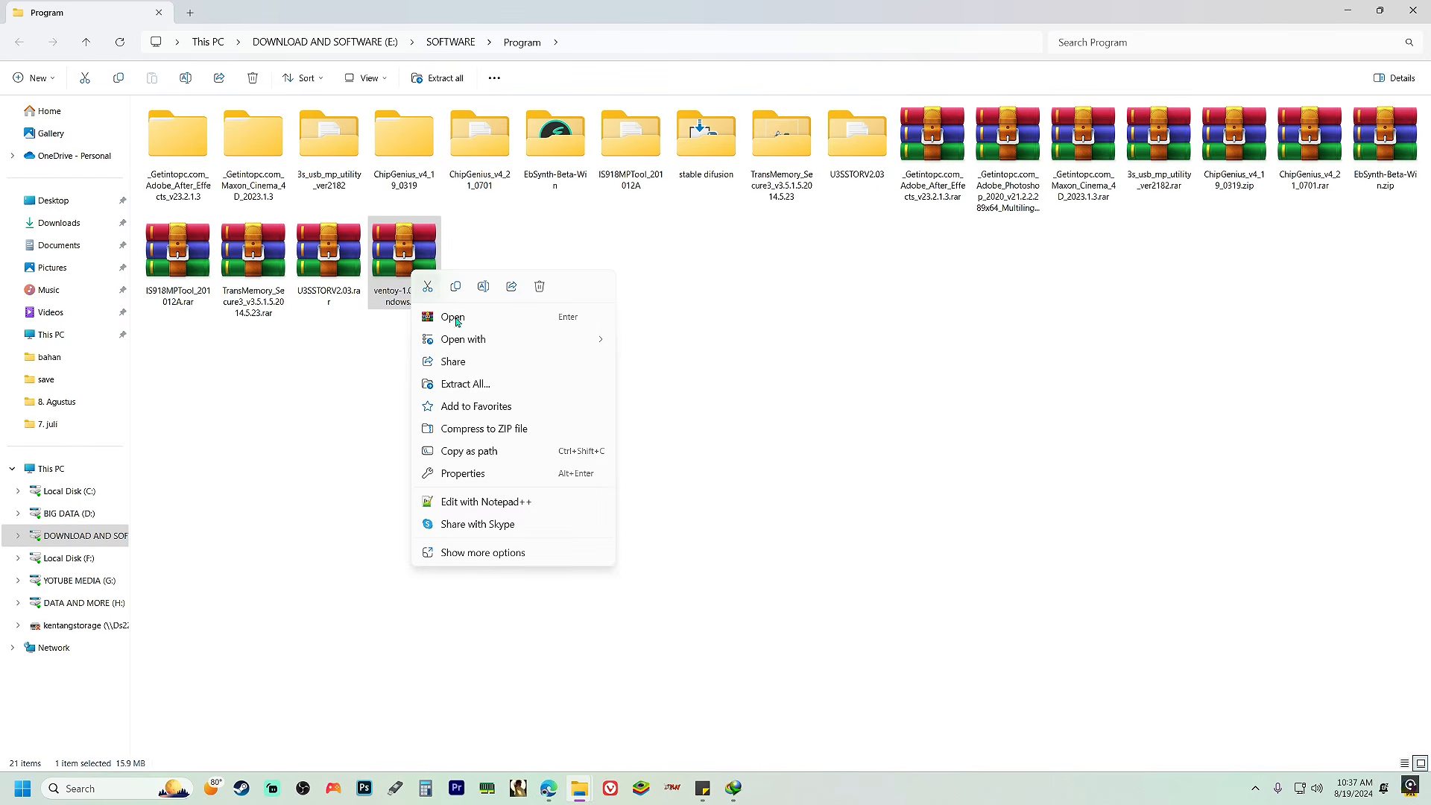
pyautogui.click(484, 552)
pyautogui.click(520, 409)
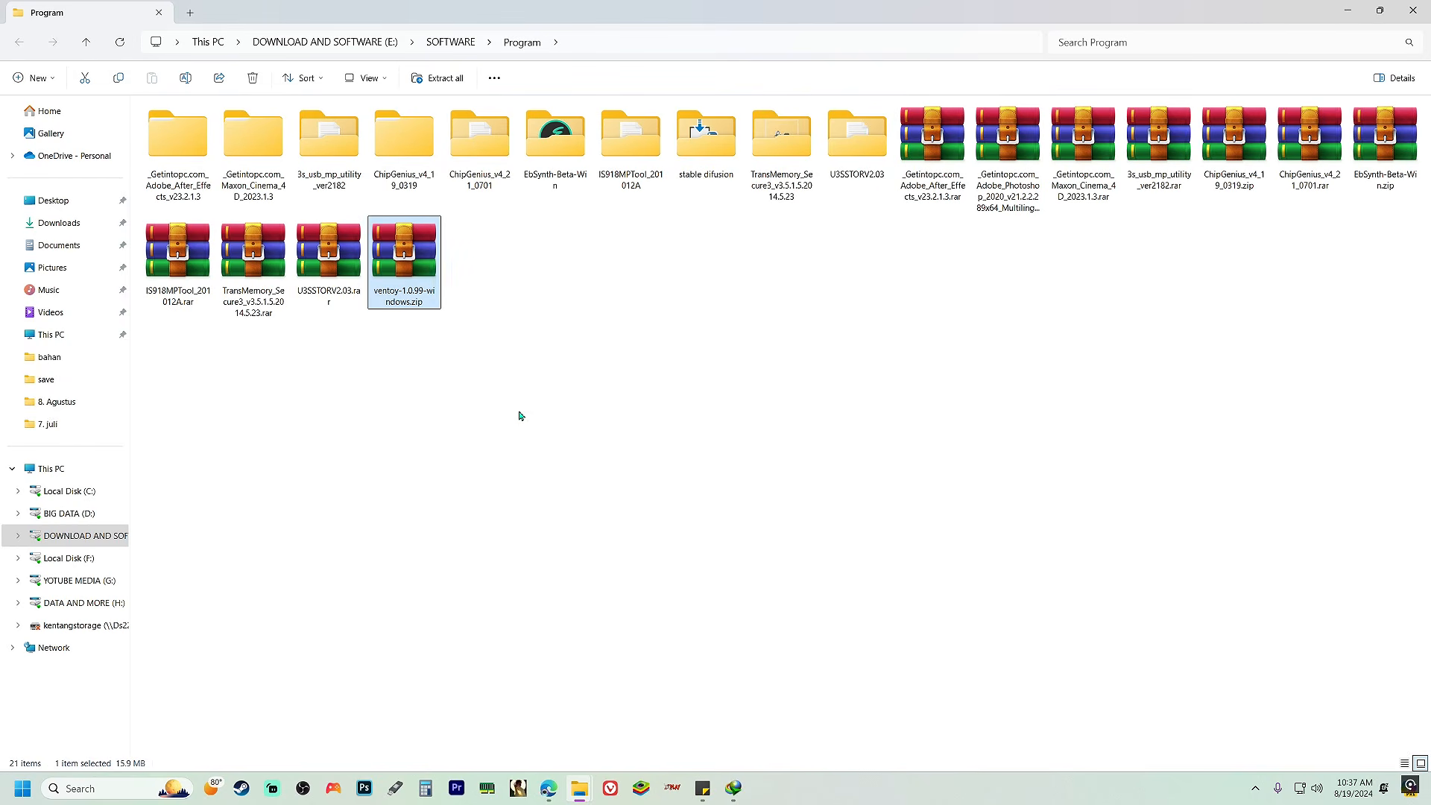
pyautogui.click(492, 302)
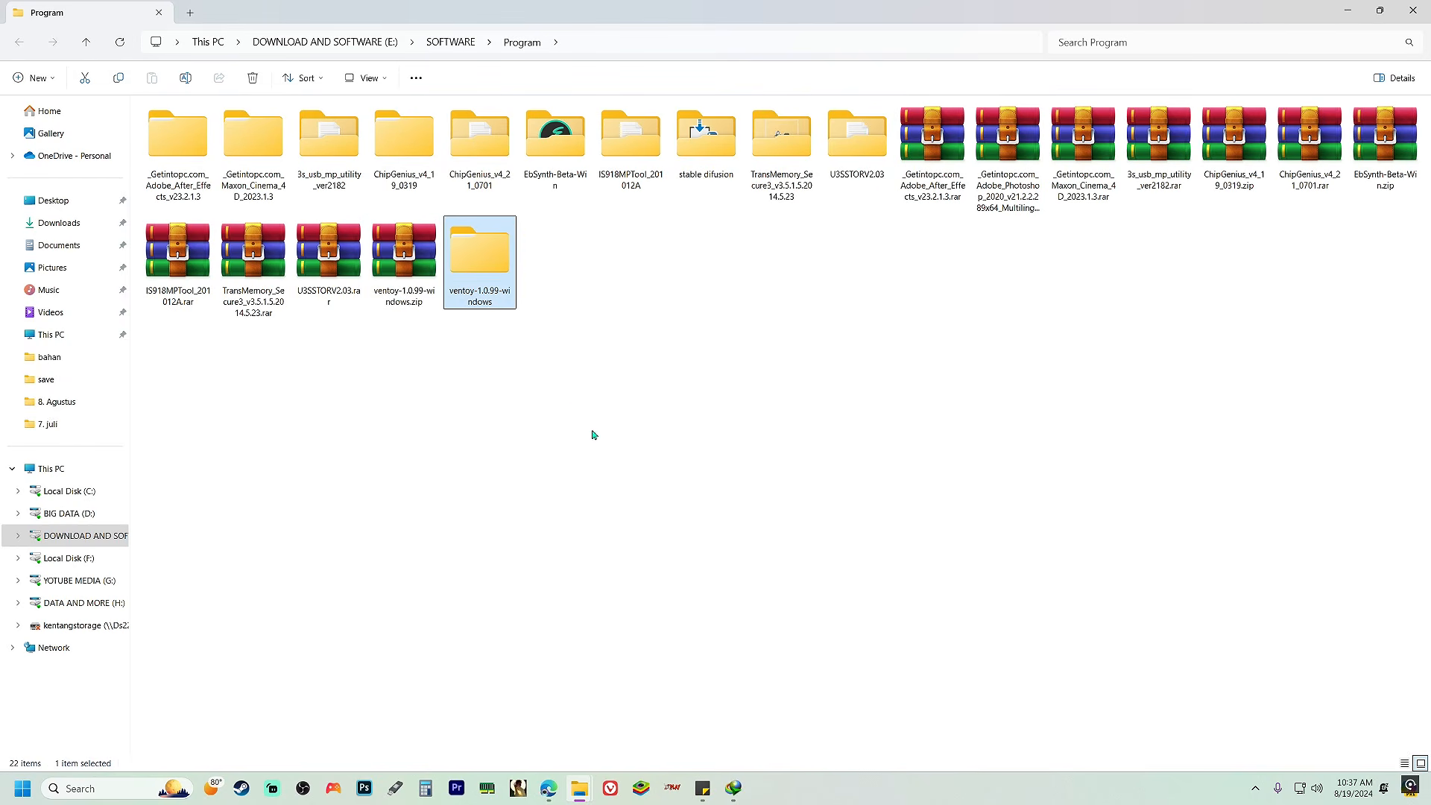
# Run Ventoy2Disk.exe from the extracted ventoy-1.0.99 folder and refresh its device list to detect the flash drive
pyautogui.doubleClick(482, 266)
pyautogui.doubleClick(249, 131)
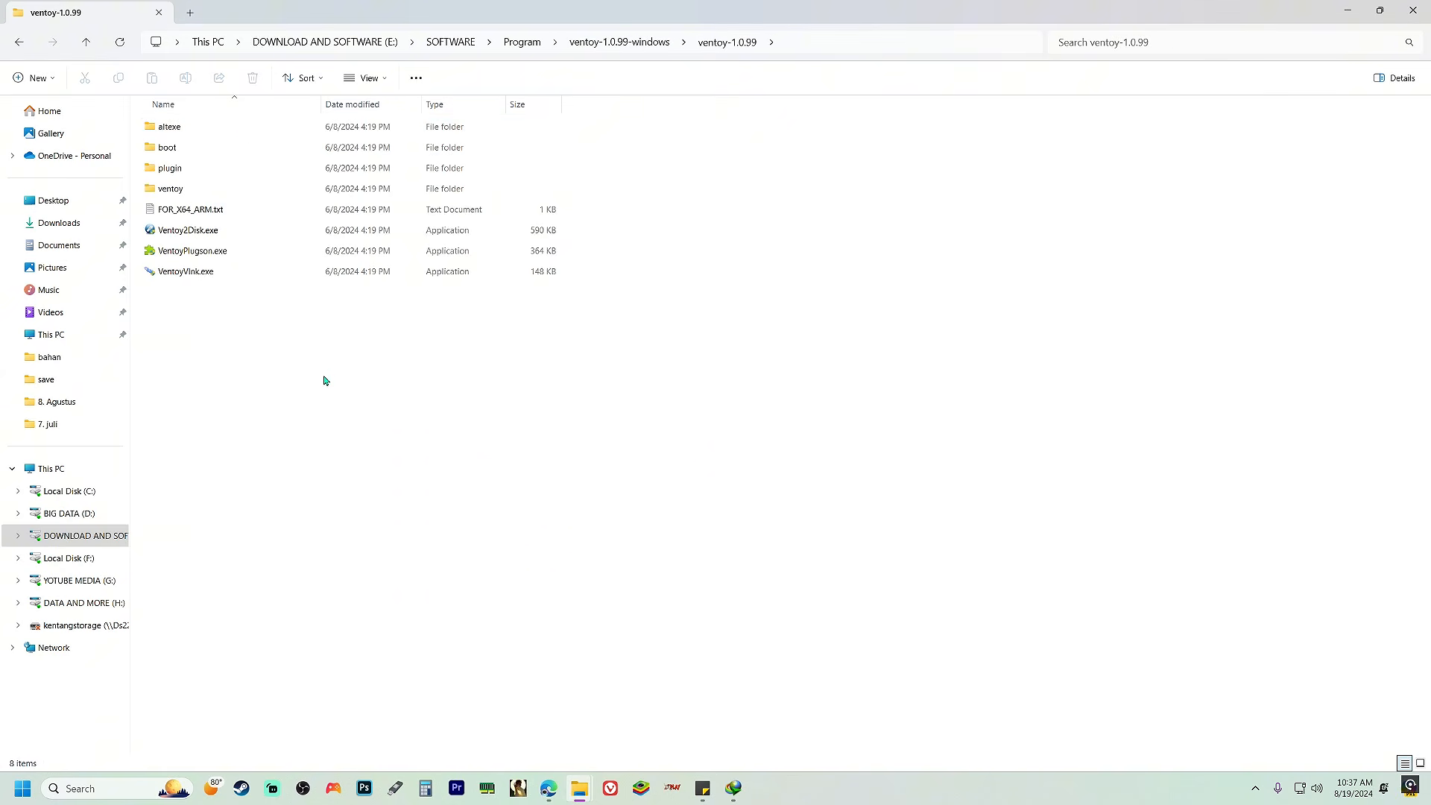
pyautogui.click(320, 235)
pyautogui.doubleClick(322, 236)
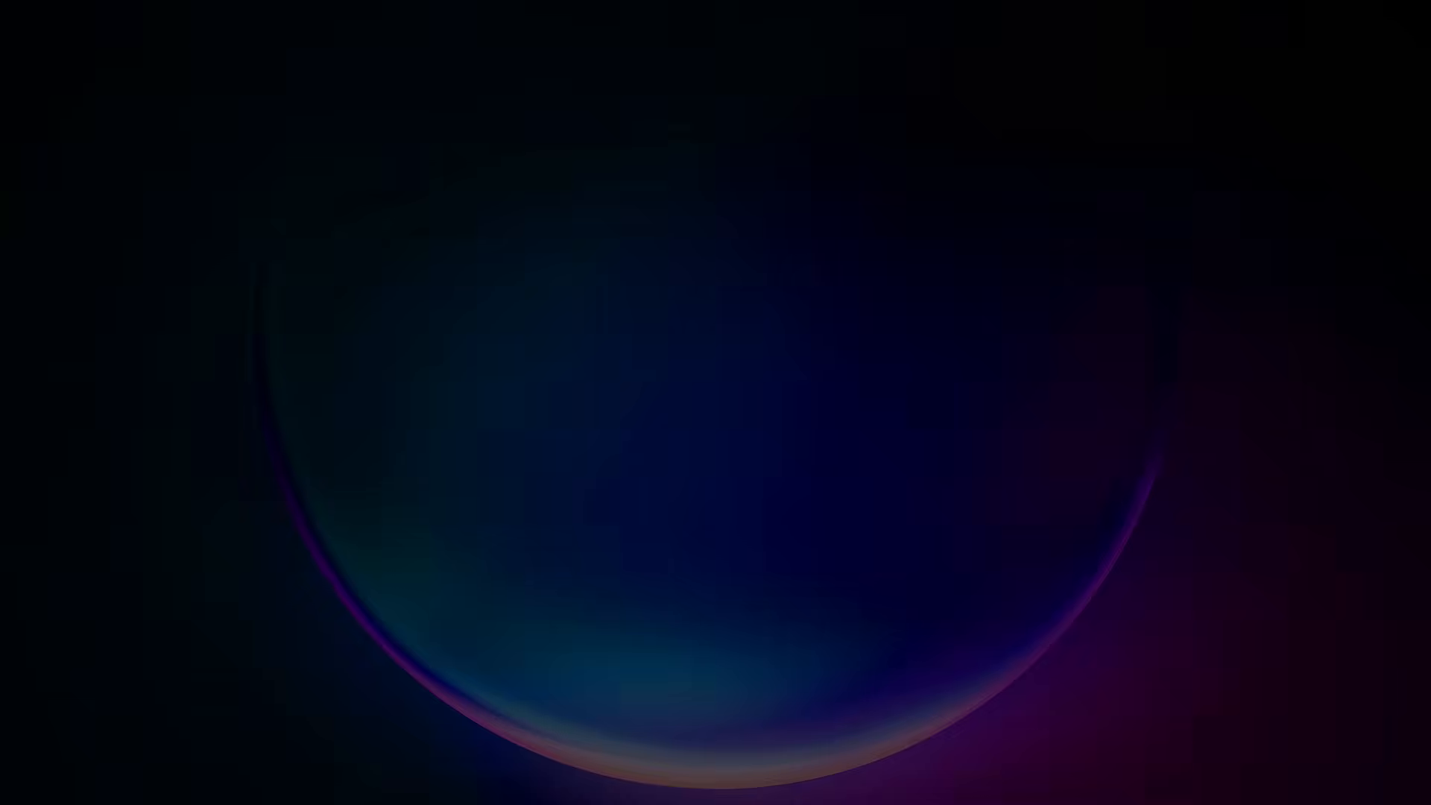
pyautogui.click(627, 515)
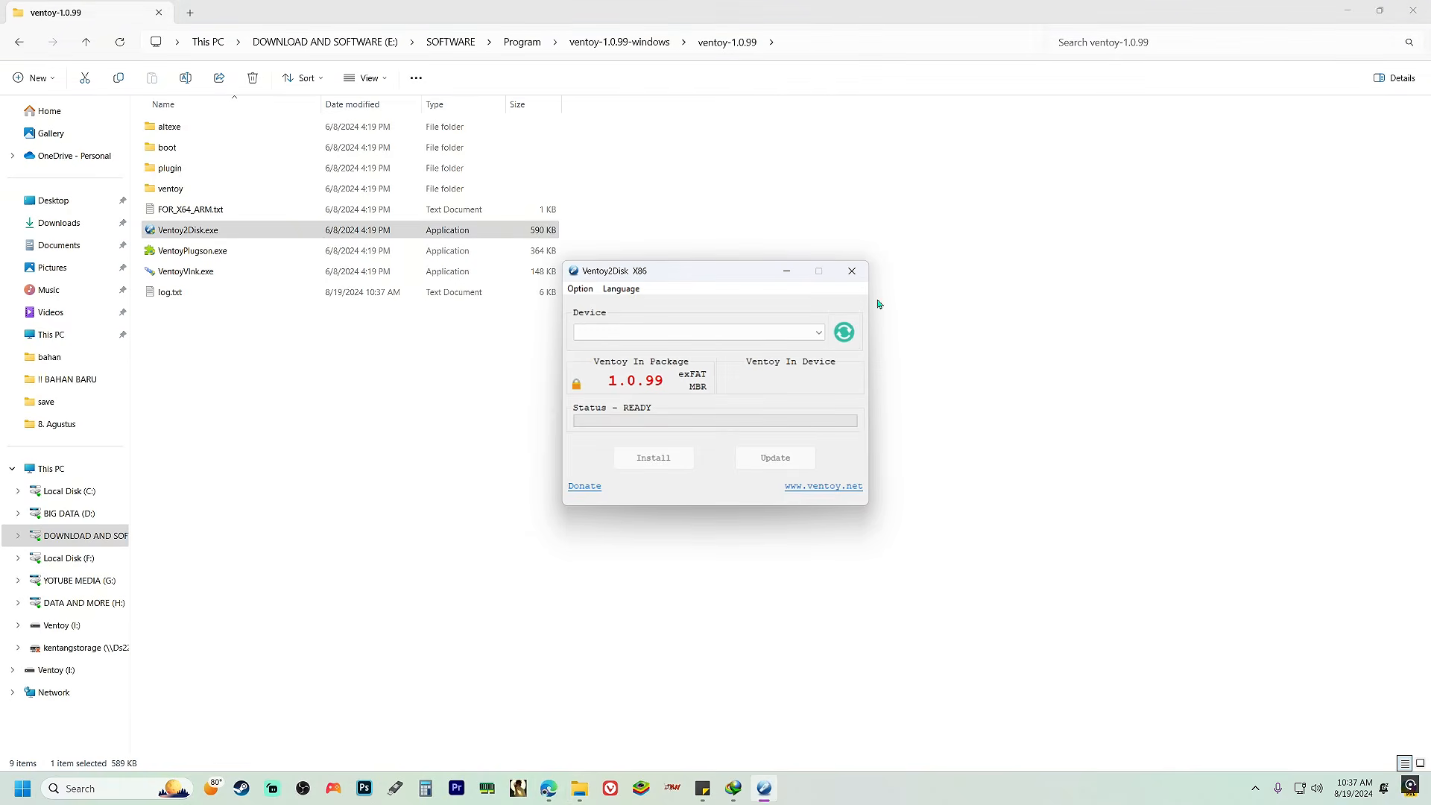
pyautogui.click(823, 332)
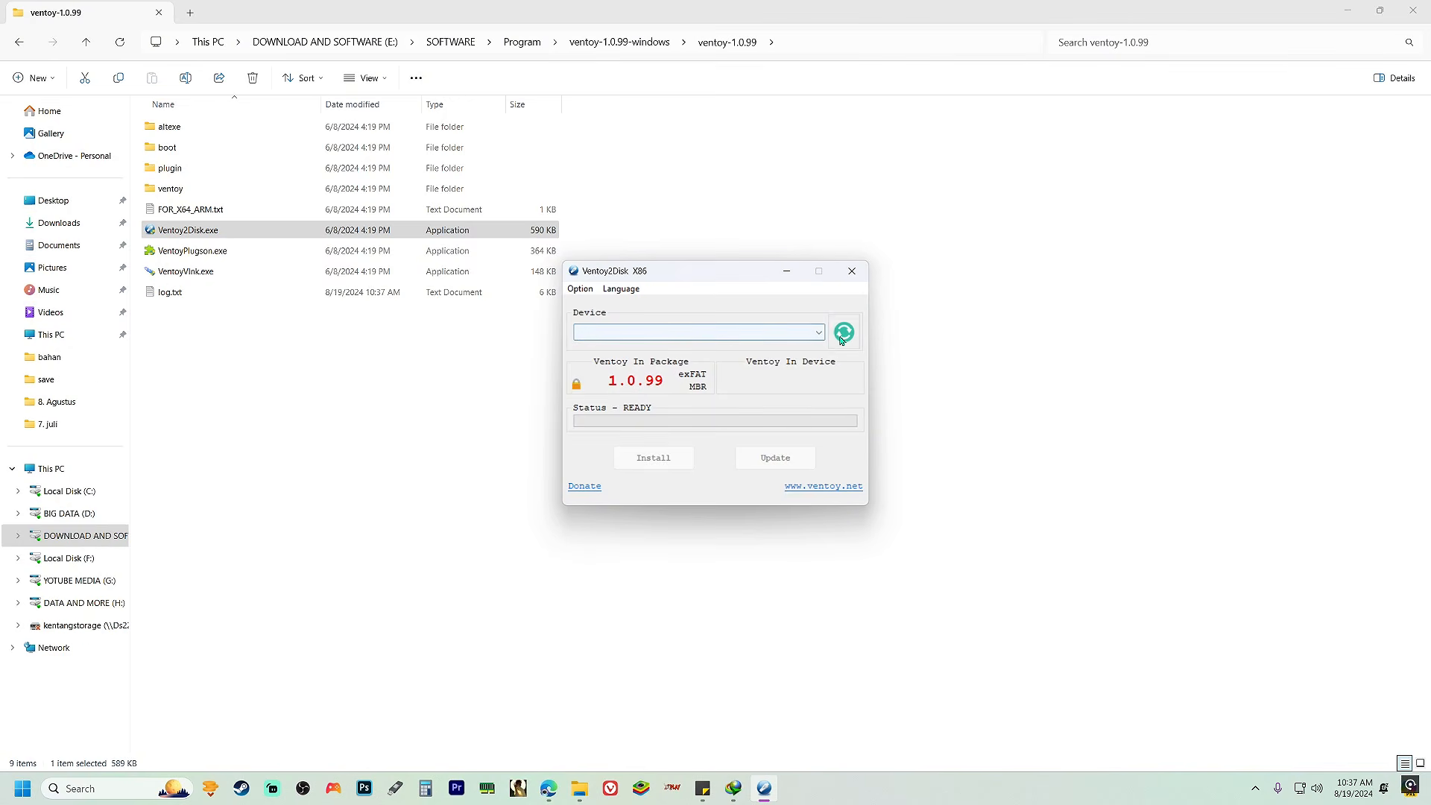
pyautogui.click(842, 335)
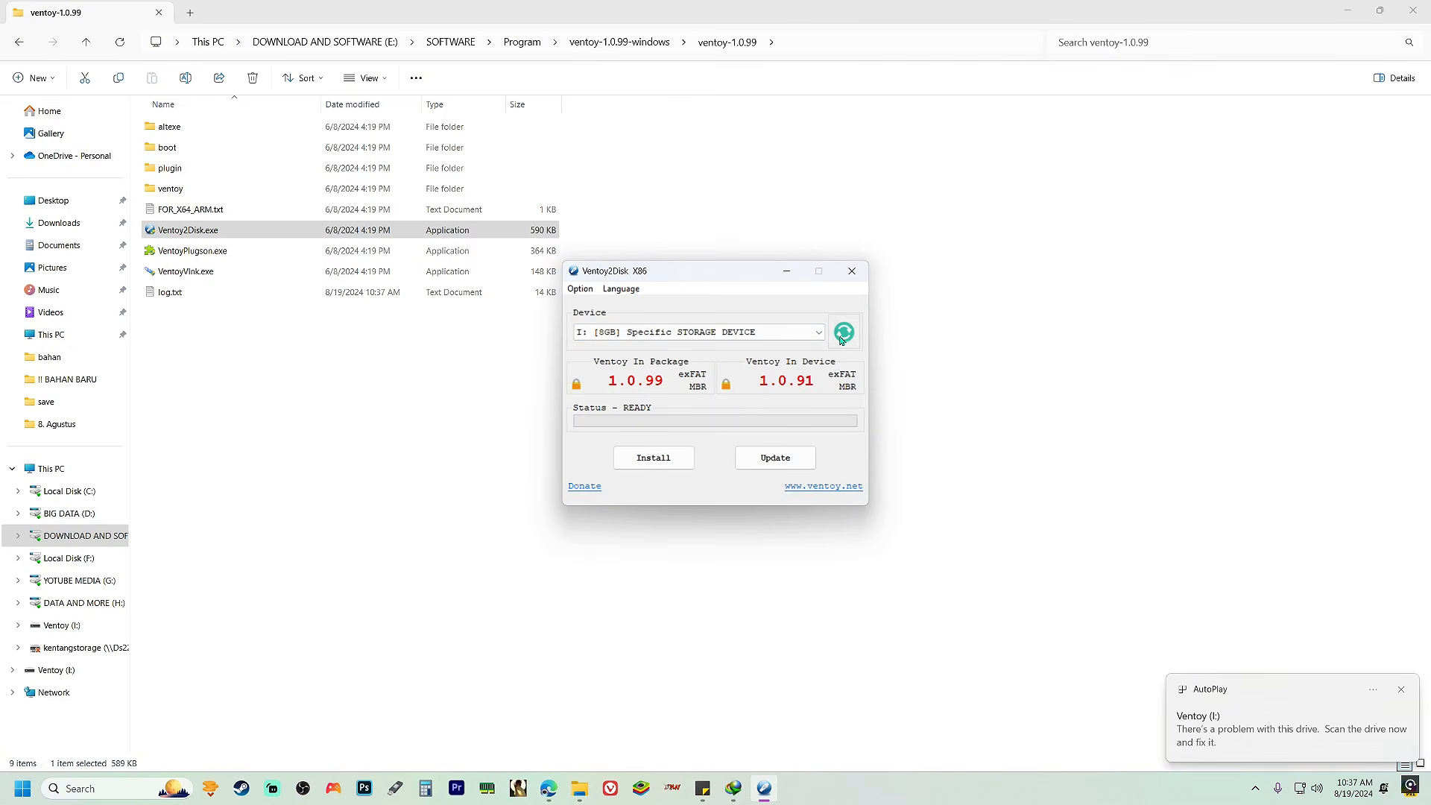
# Scan and repair the Ventoy (I:) drive from the drive problem notification, and close the error checking report
pyautogui.click(1223, 734)
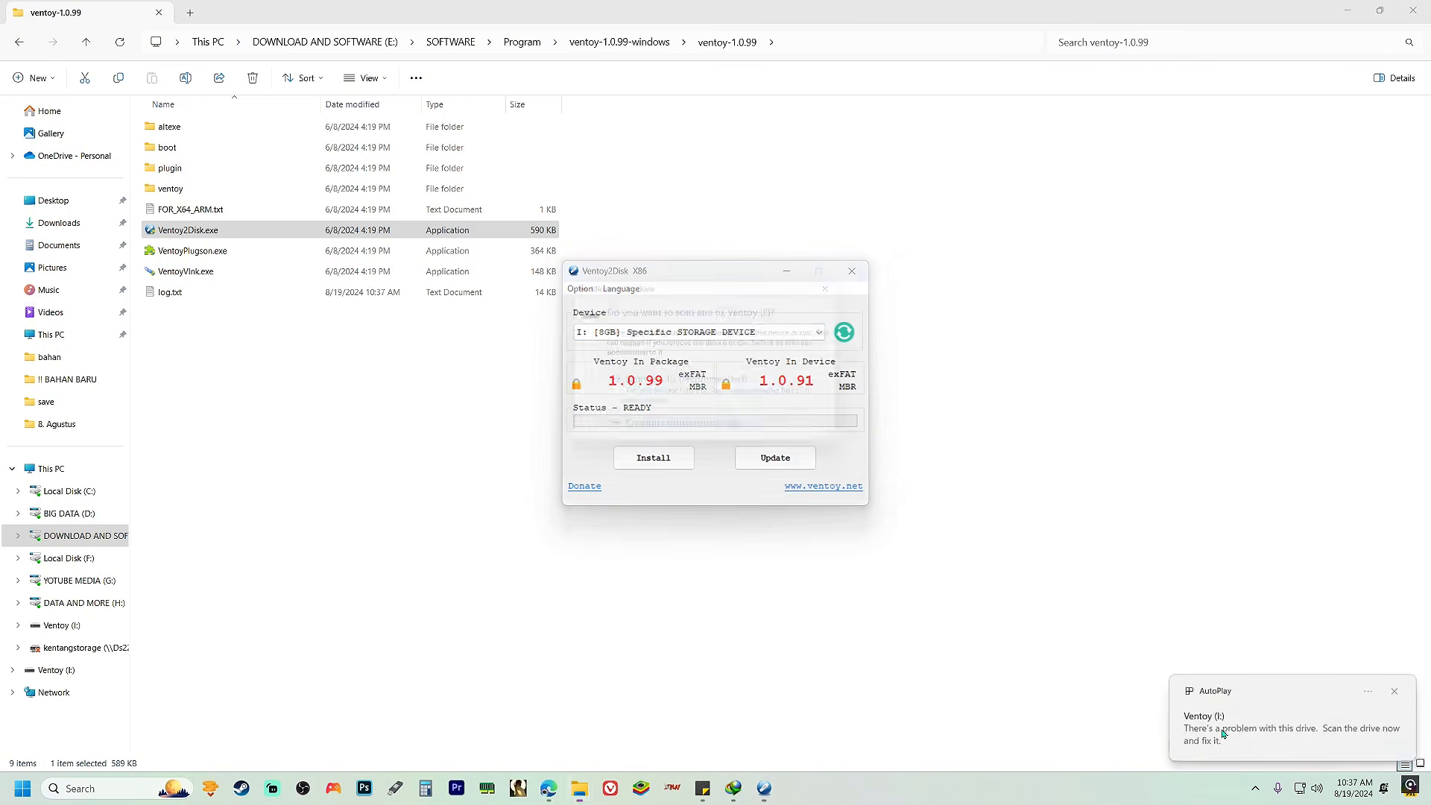
pyautogui.click(737, 399)
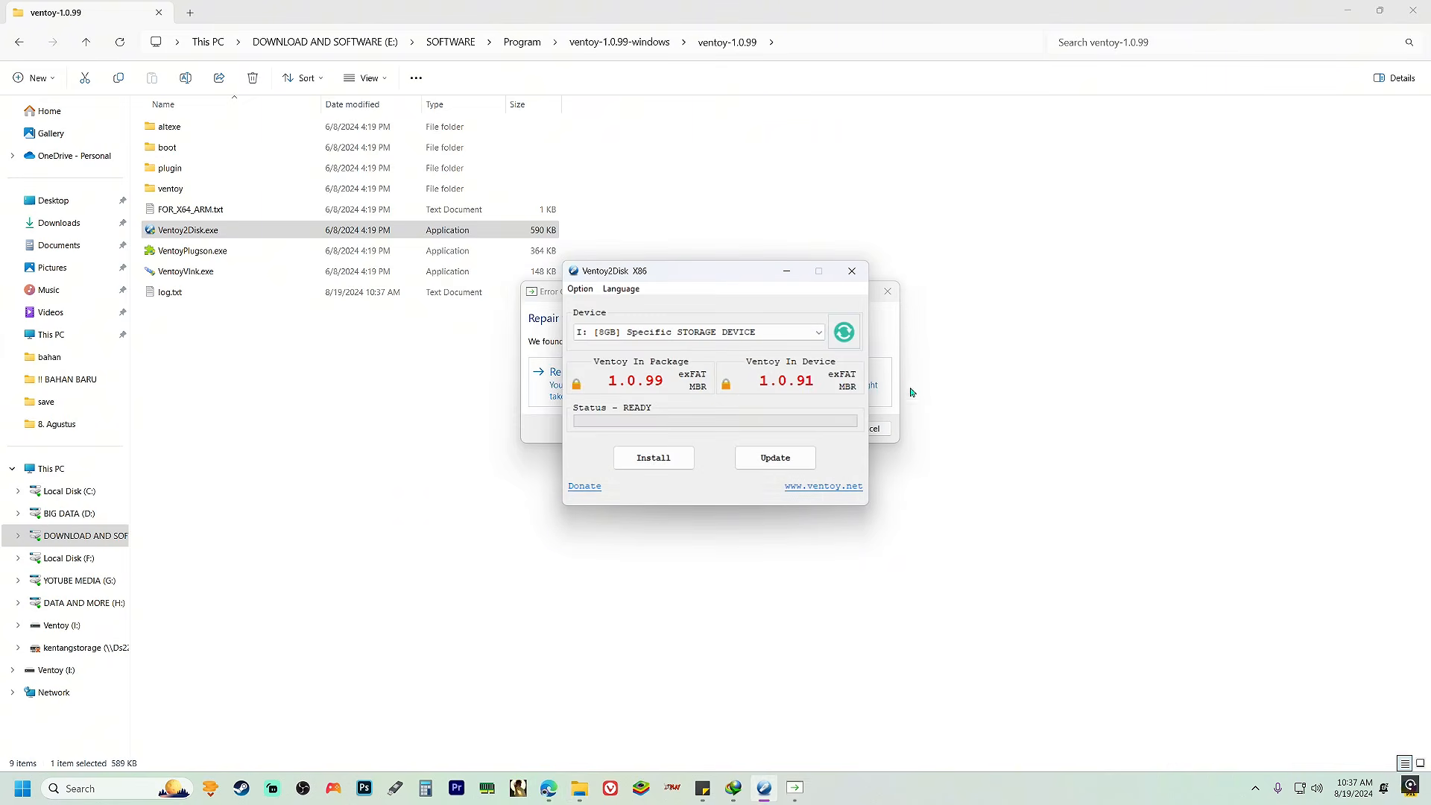
pyautogui.click(887, 391)
pyautogui.click(708, 376)
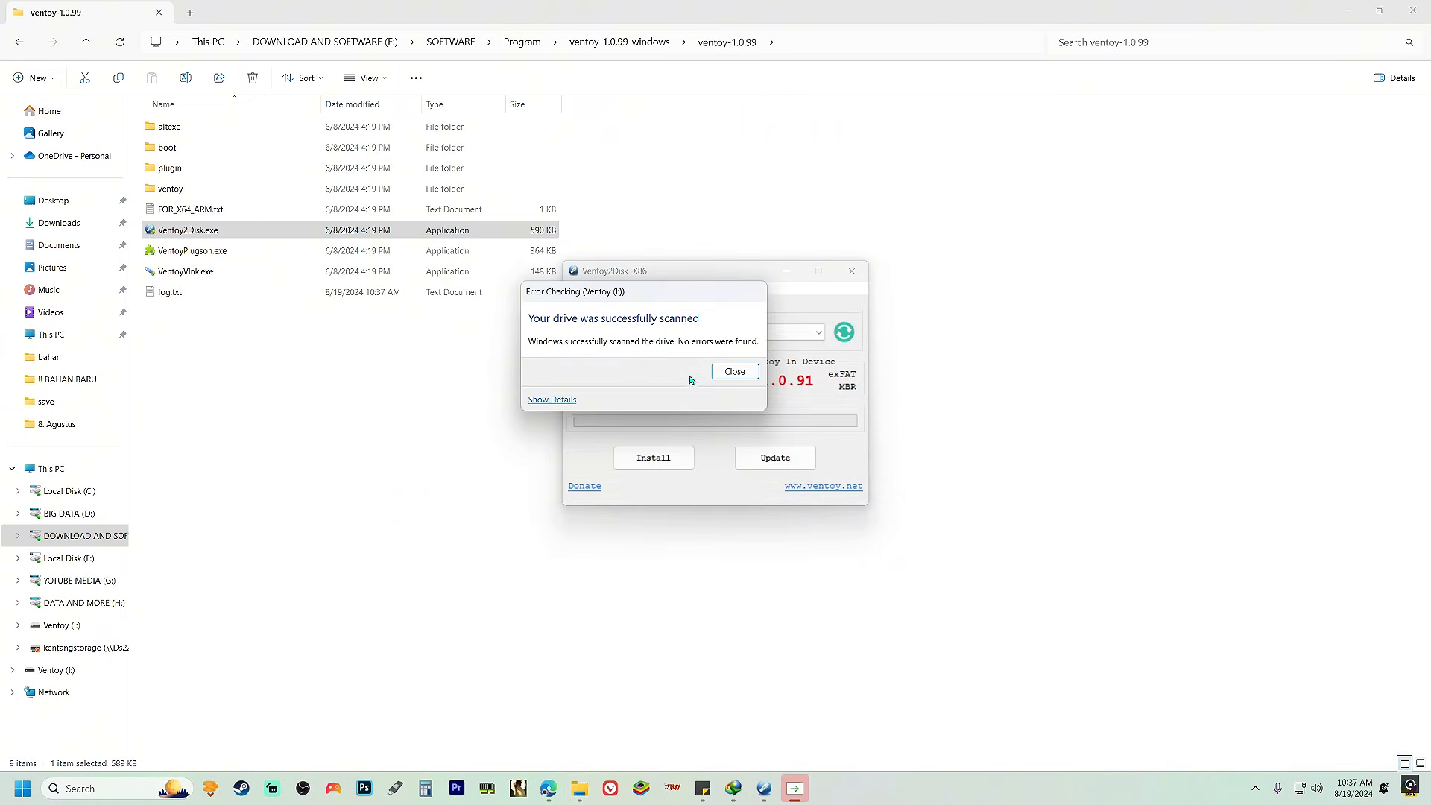
pyautogui.click(718, 371)
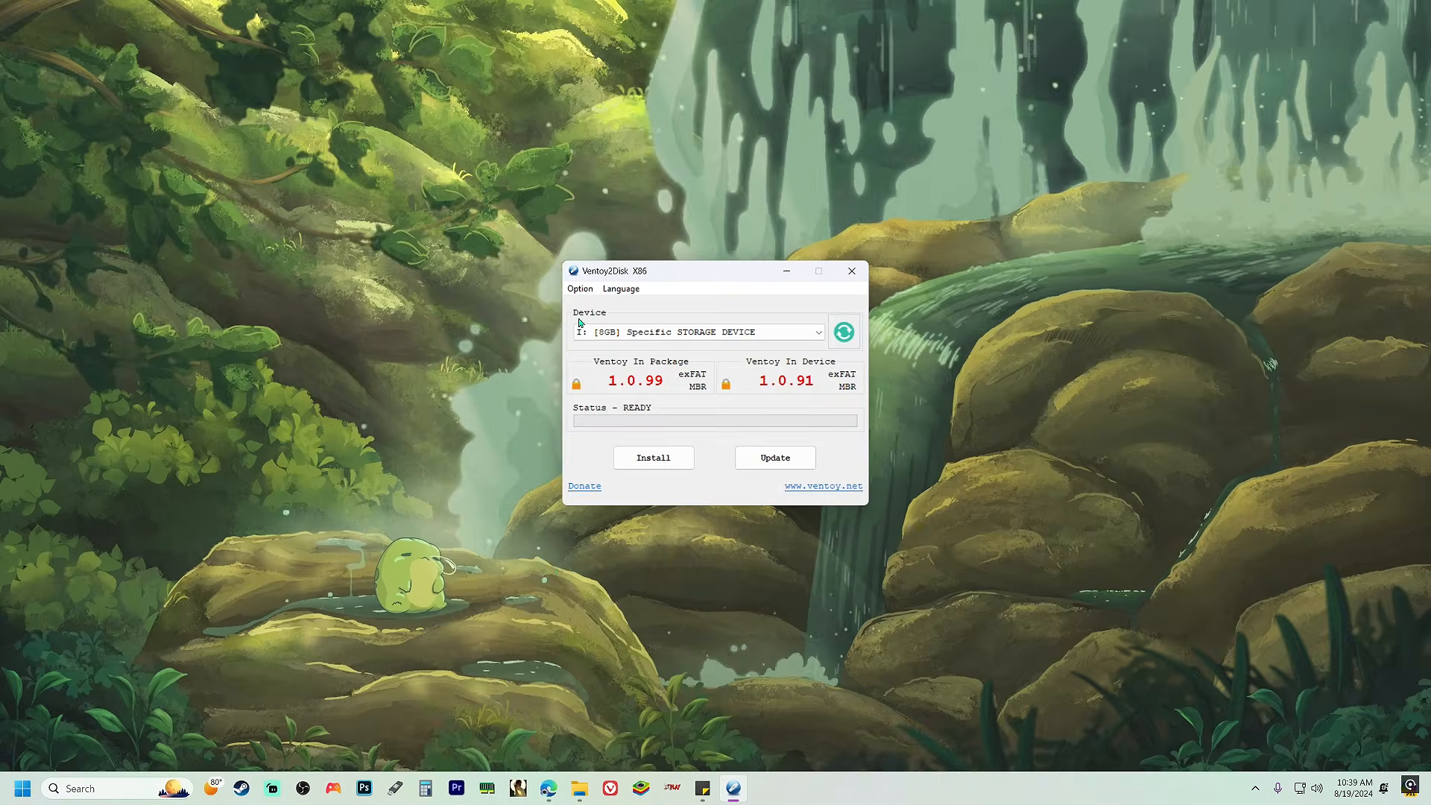
# Set the Ventoy partition style to MBR
pyautogui.click(579, 290)
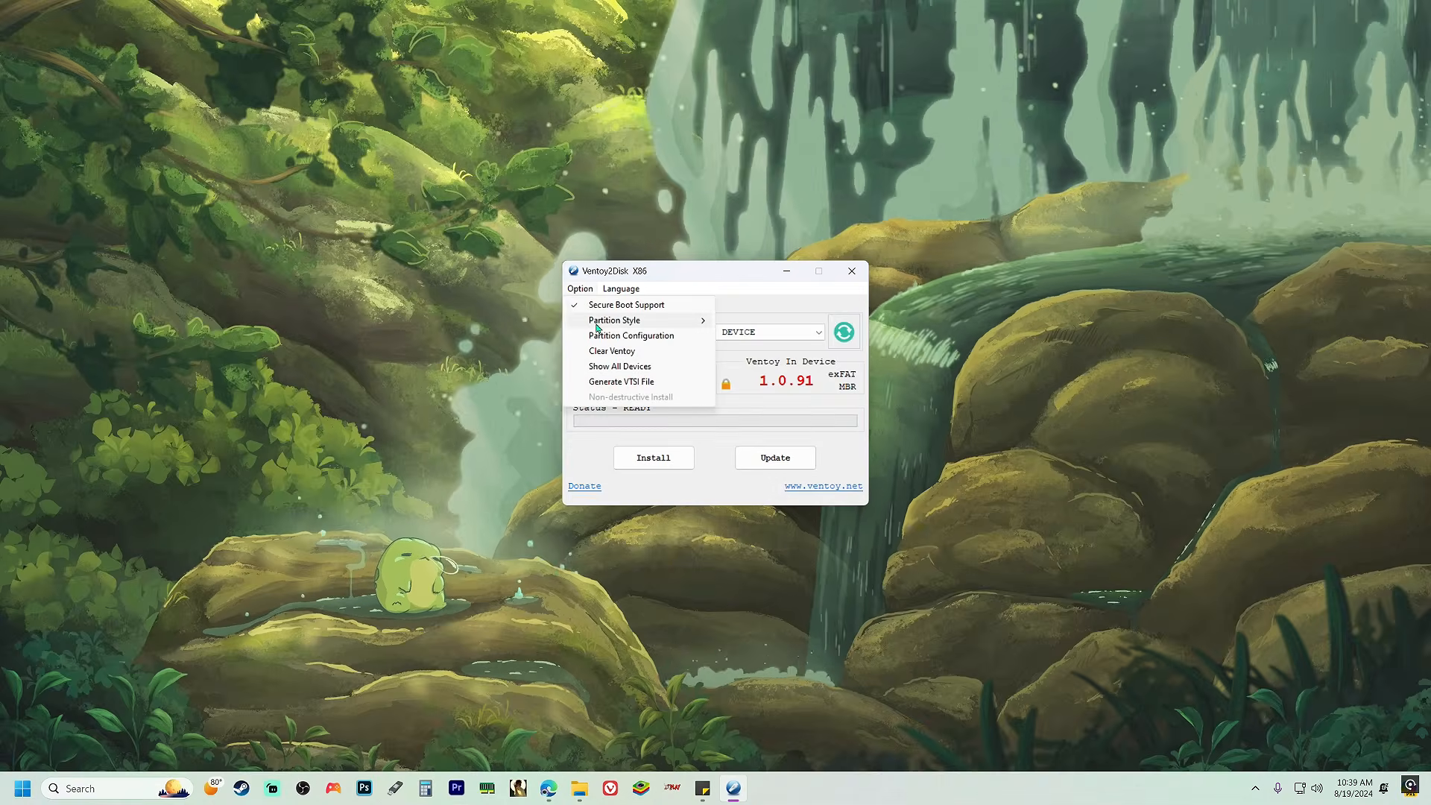
pyautogui.moveTo(671, 321)
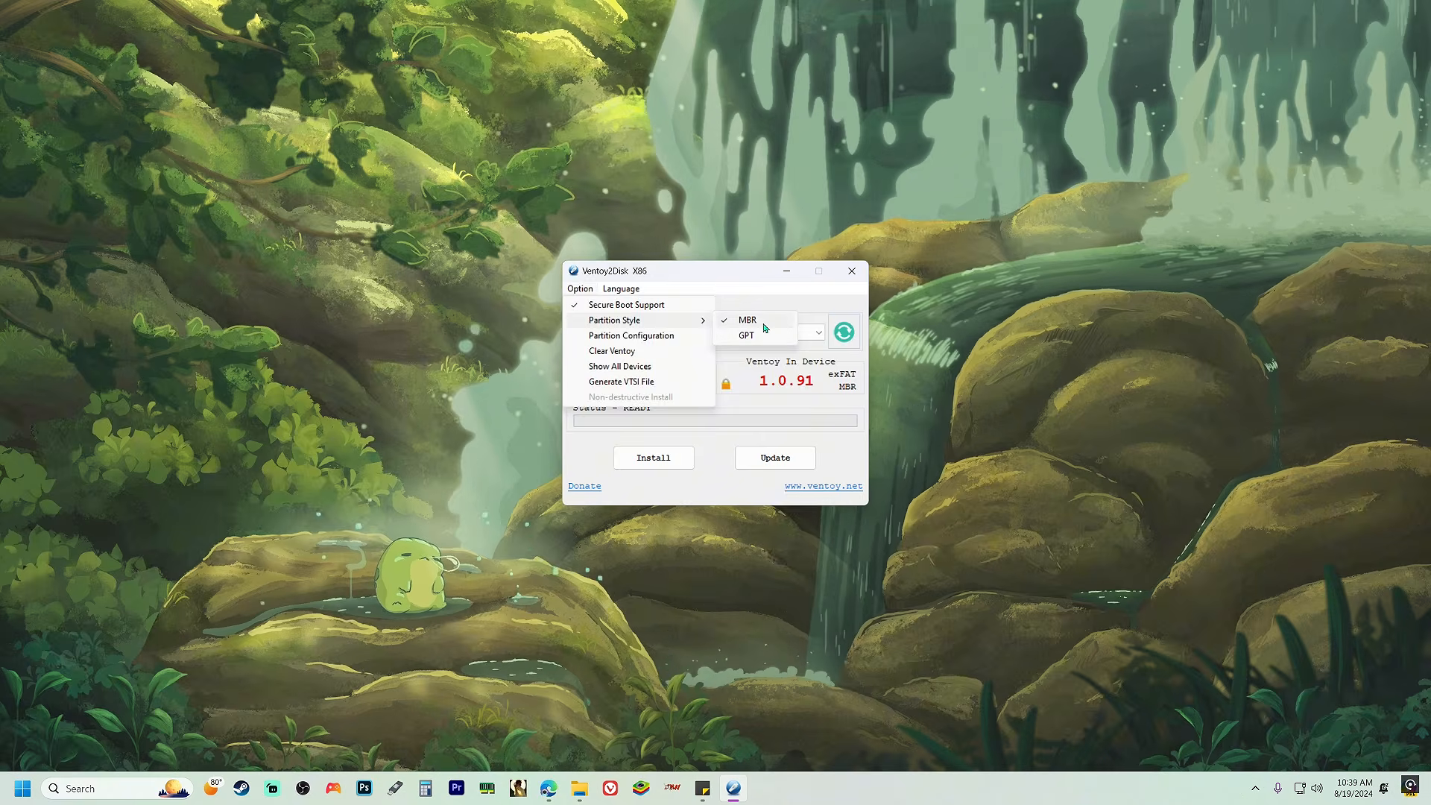
pyautogui.click(764, 327)
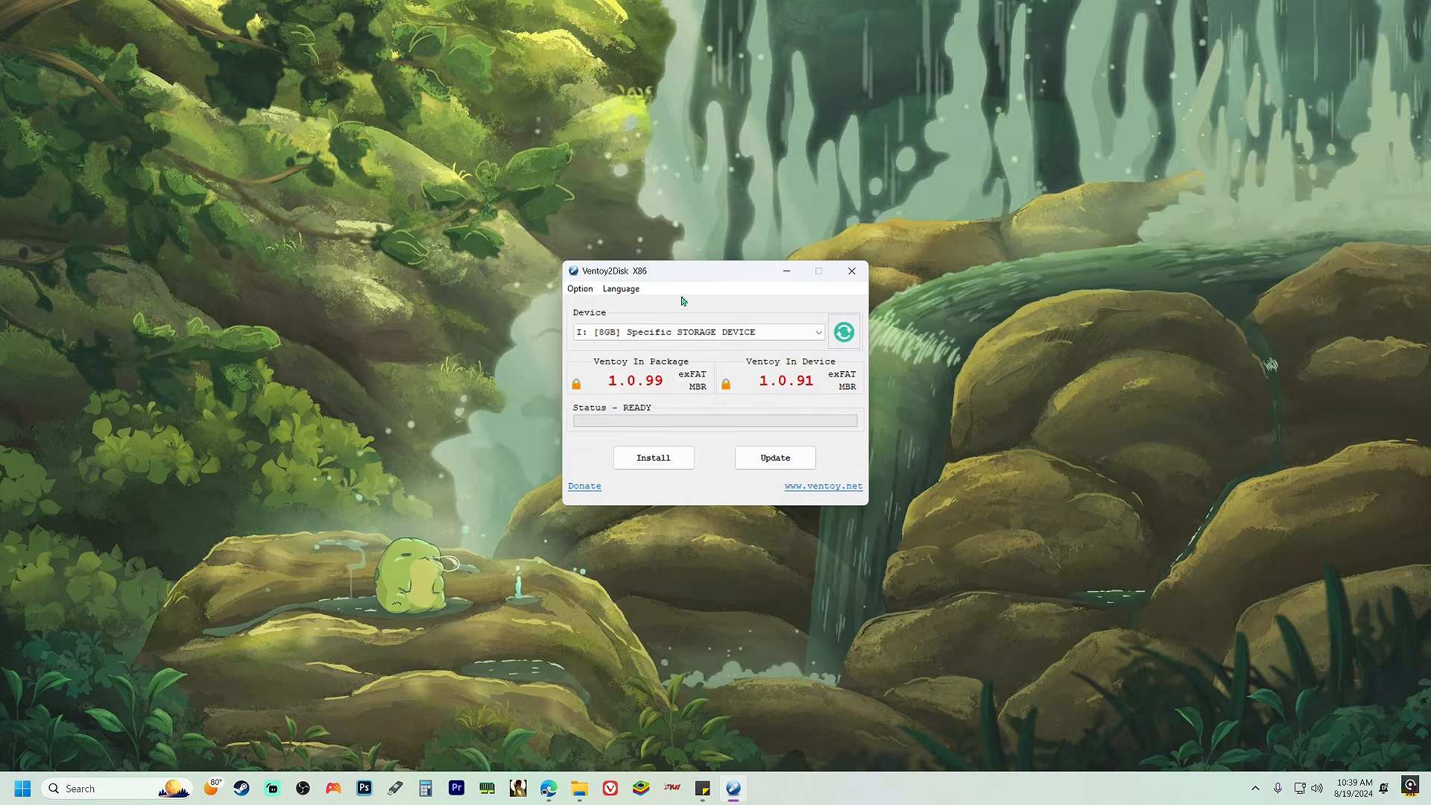
# Install Ventoy on the 8GB I: device, entering YES to confirm the fresh install and accepting the format
pyautogui.click(677, 467)
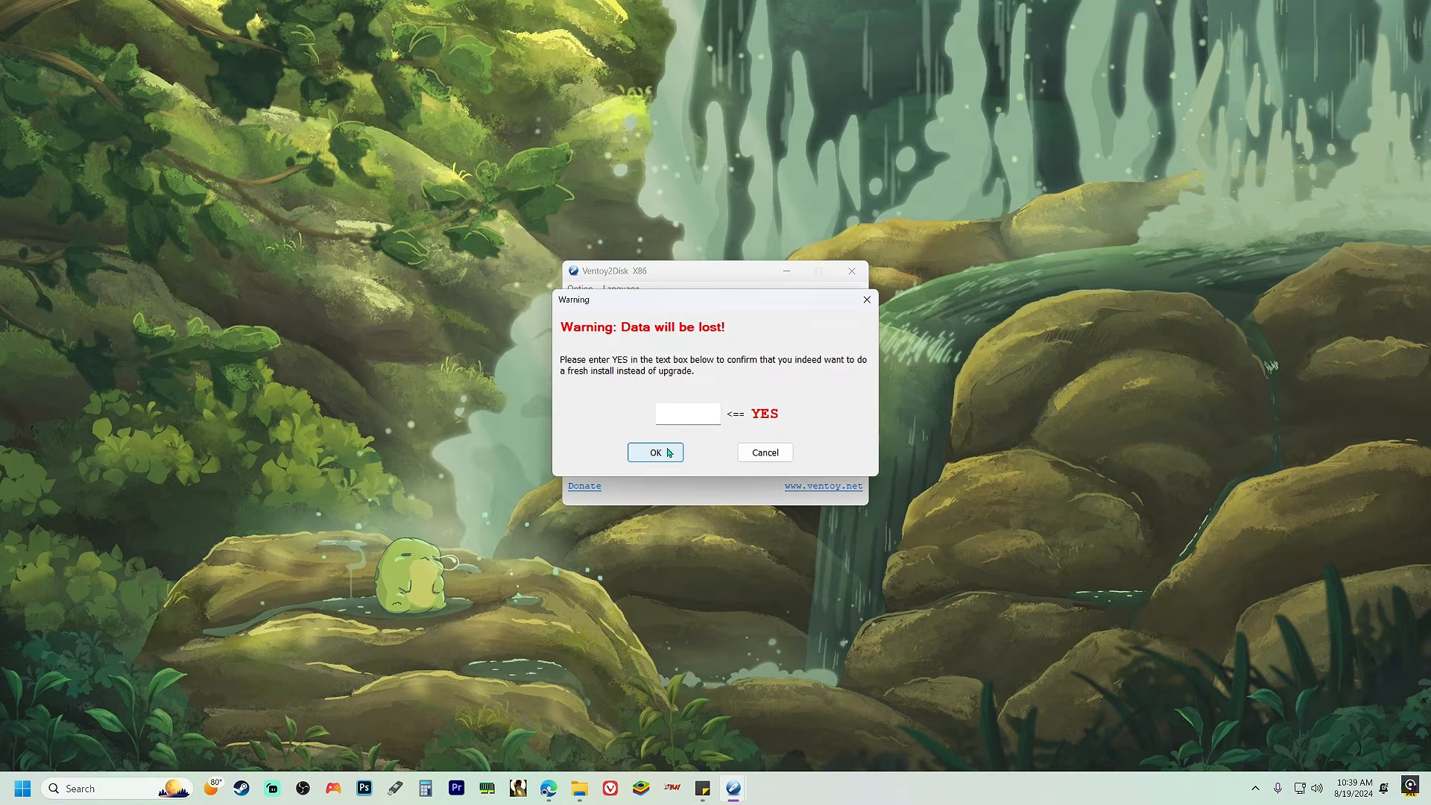
pyautogui.click(685, 420)
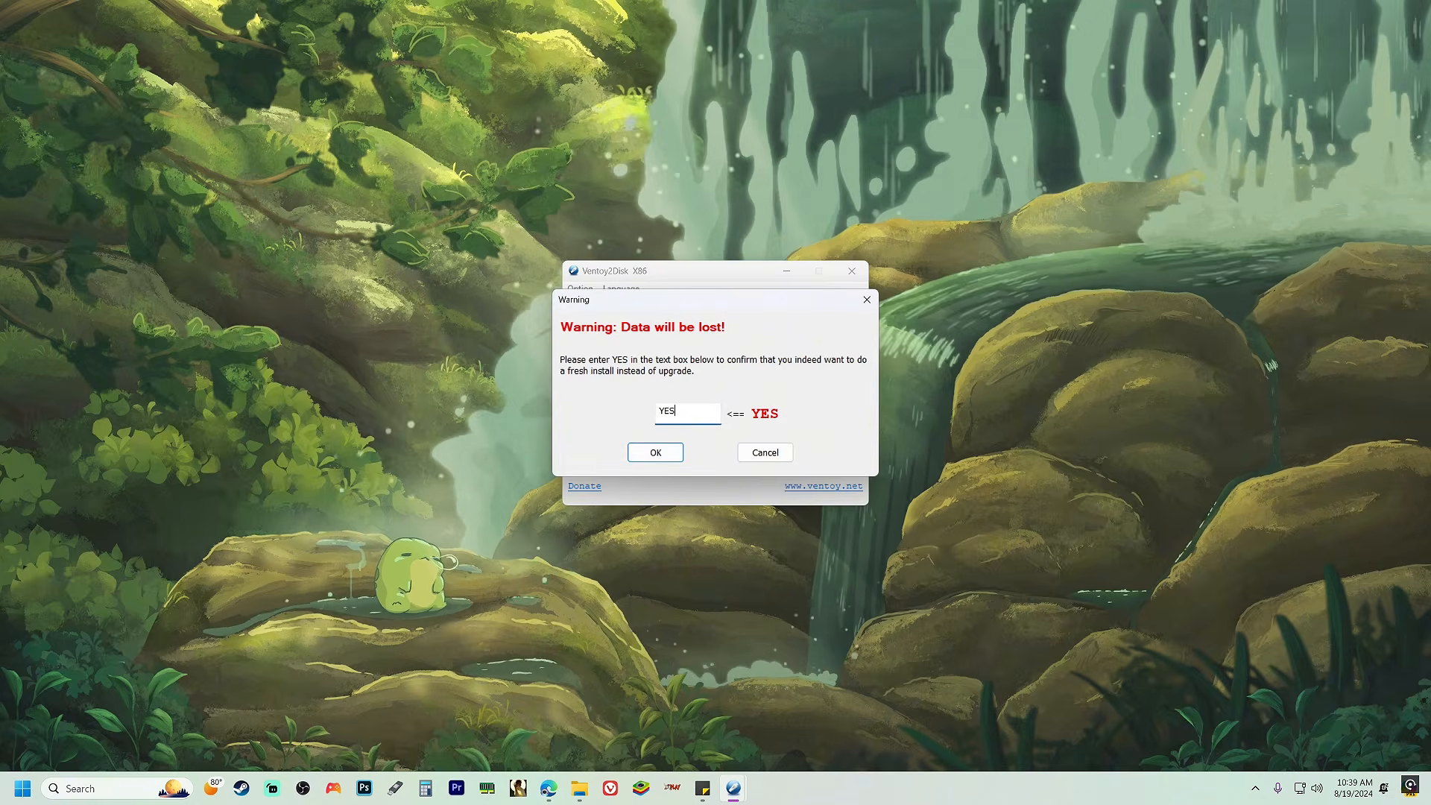
pyautogui.click(655, 453)
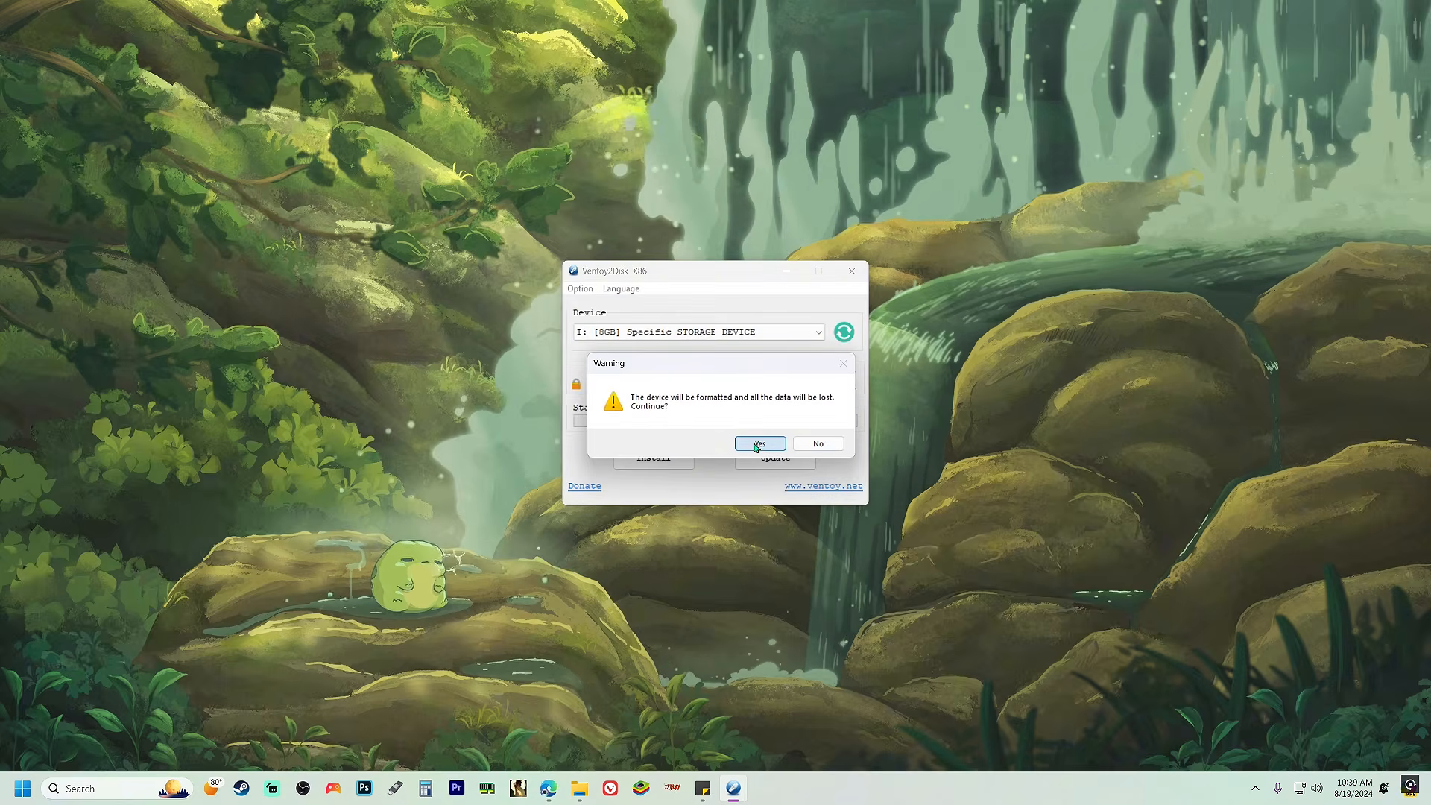
pyautogui.click(754, 444)
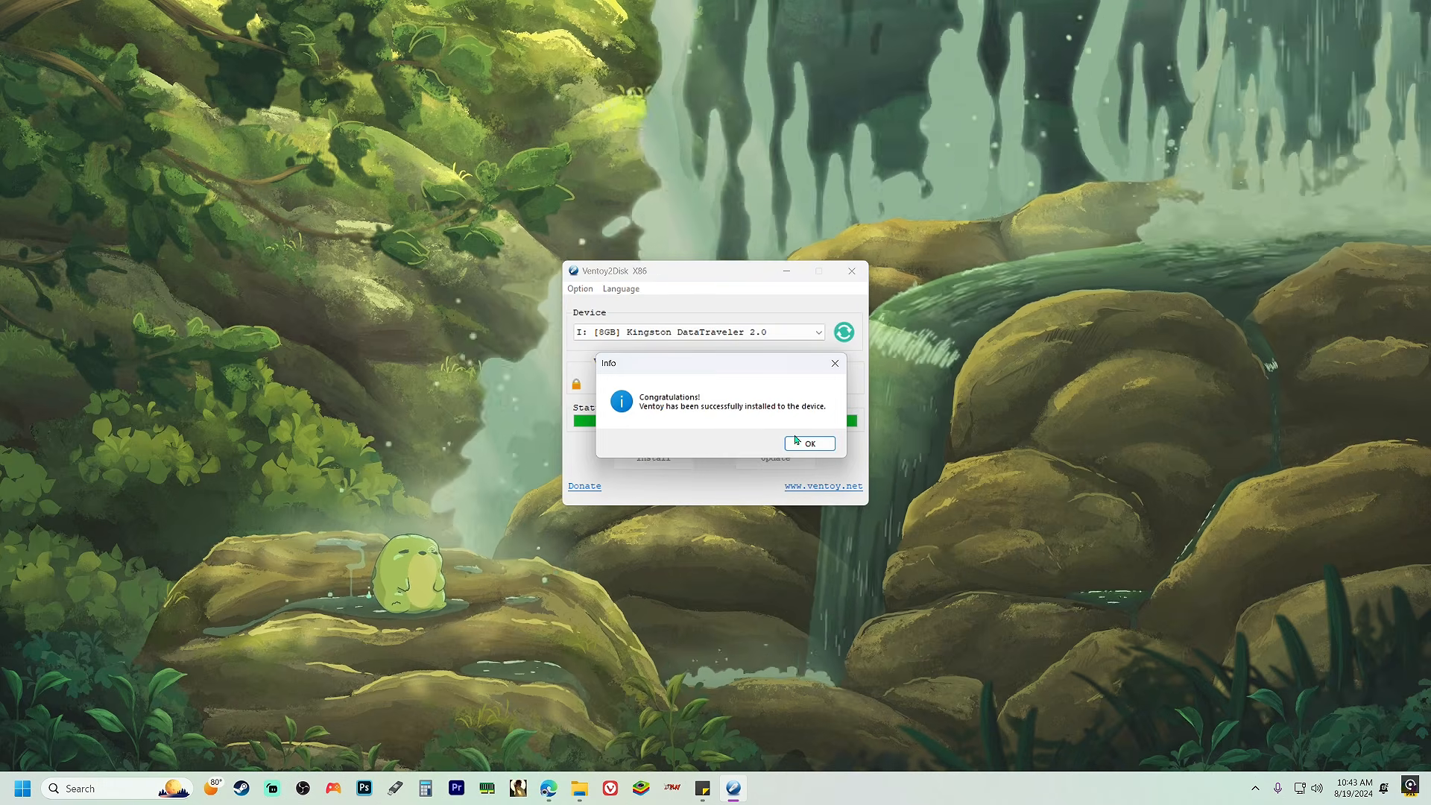
pyautogui.click(802, 444)
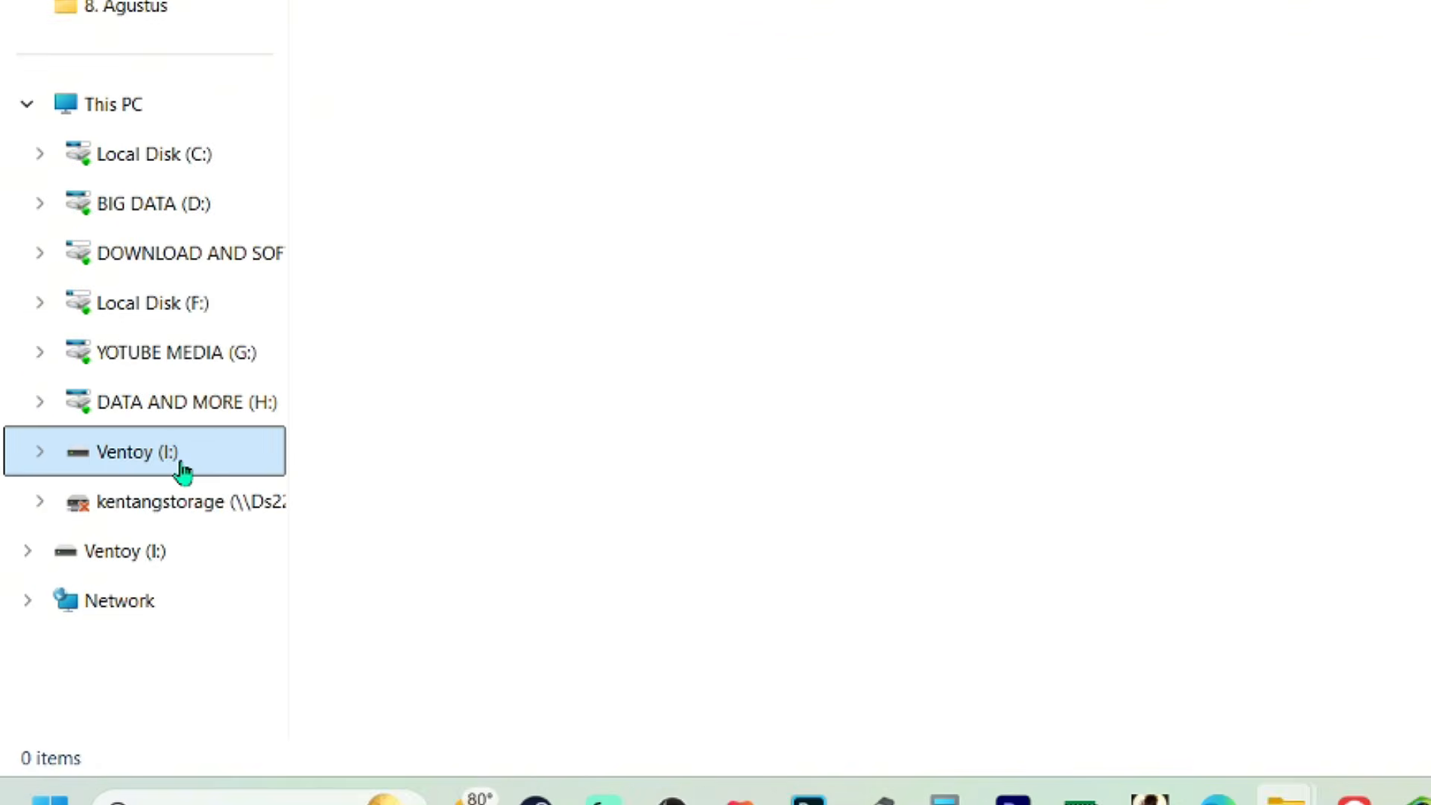
# Open the properties of the Ventoy (I:) drive
pyautogui.rightClick(827, 2)
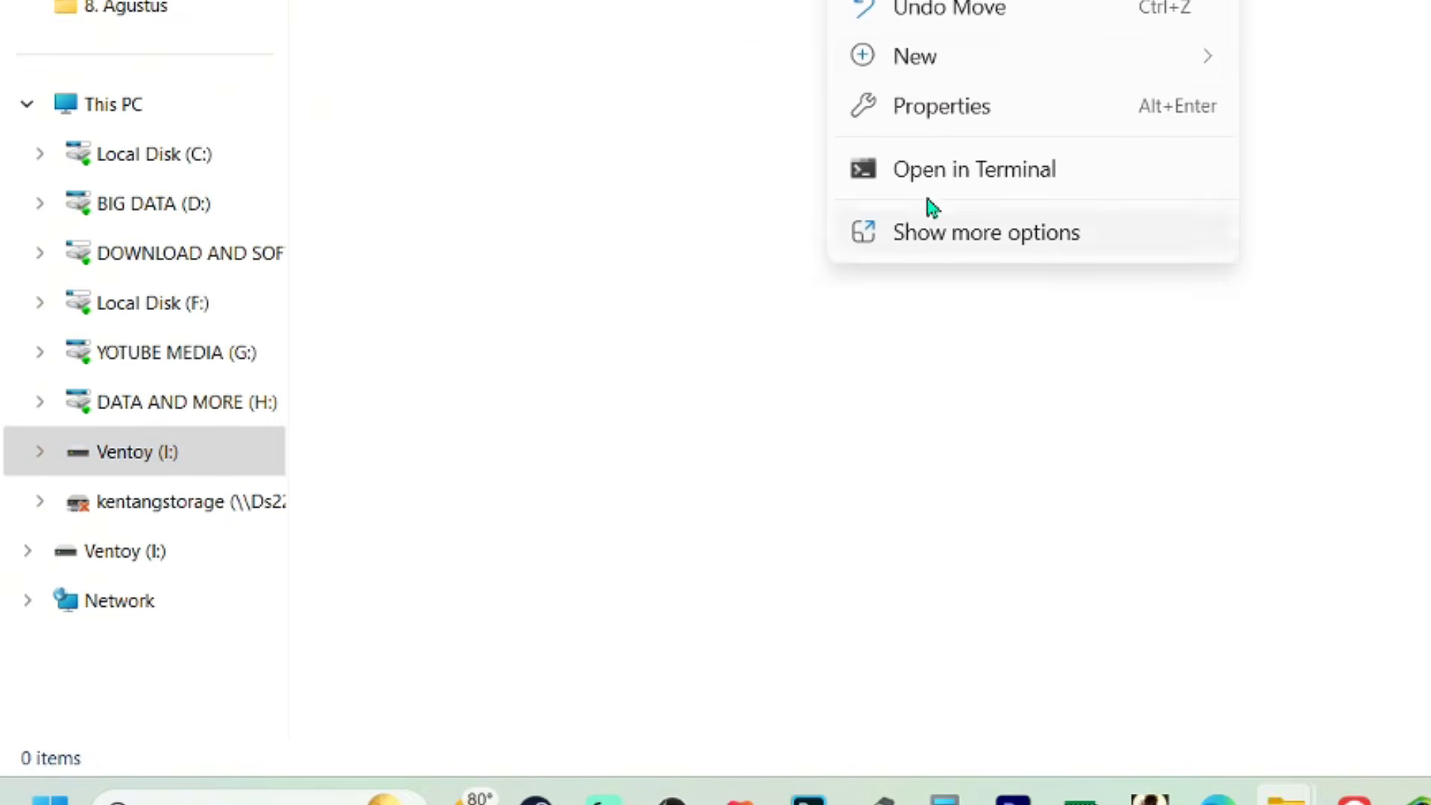
pyautogui.click(967, 104)
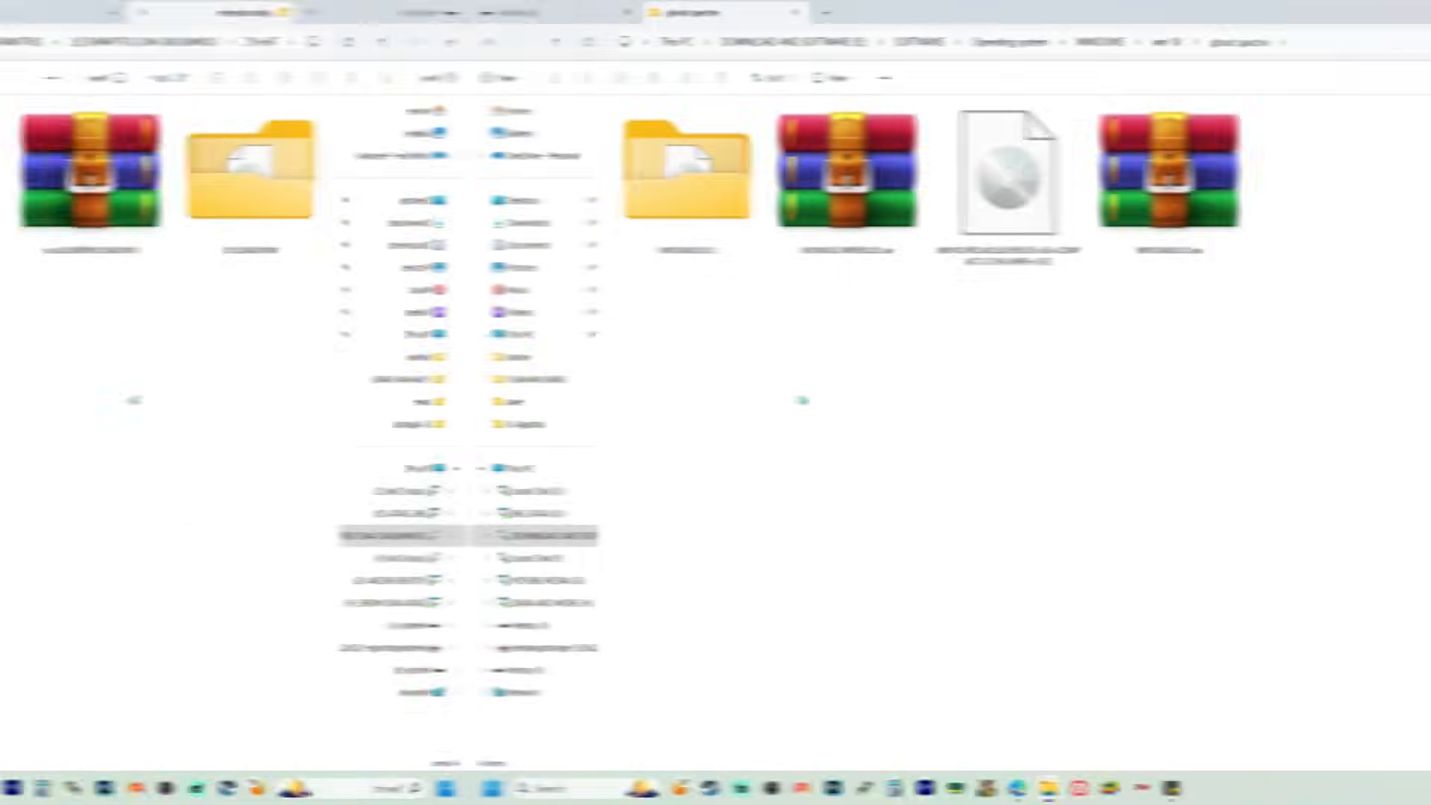
# Copy the WIN10.PRO.AIO.SUPERLITE+SE+COMPACT.U7.X64.(WPE+).ISO file from the ghost spectre folder to the Ventoy (I:) drive
pyautogui.click(502, 224)
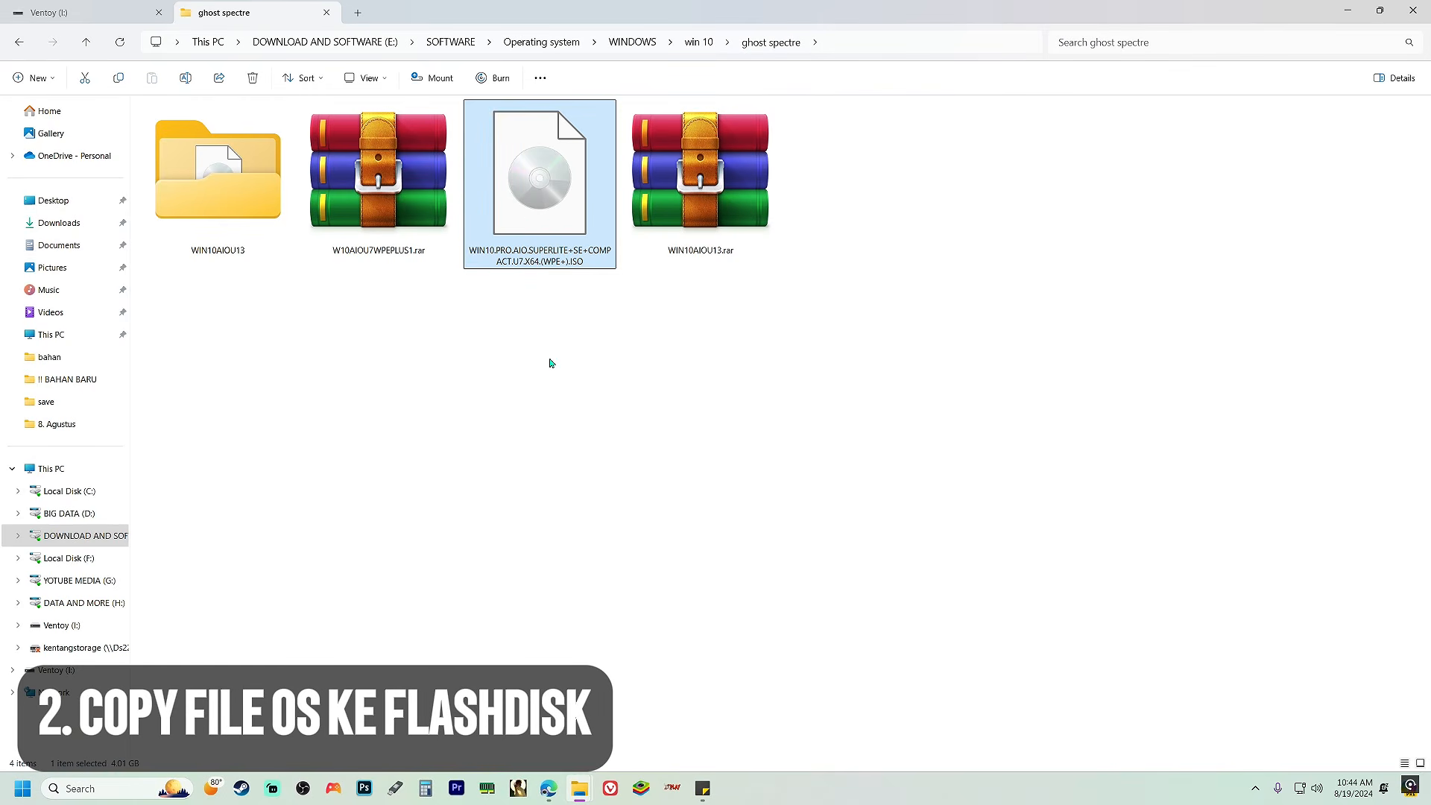
pyautogui.rightClick(557, 213)
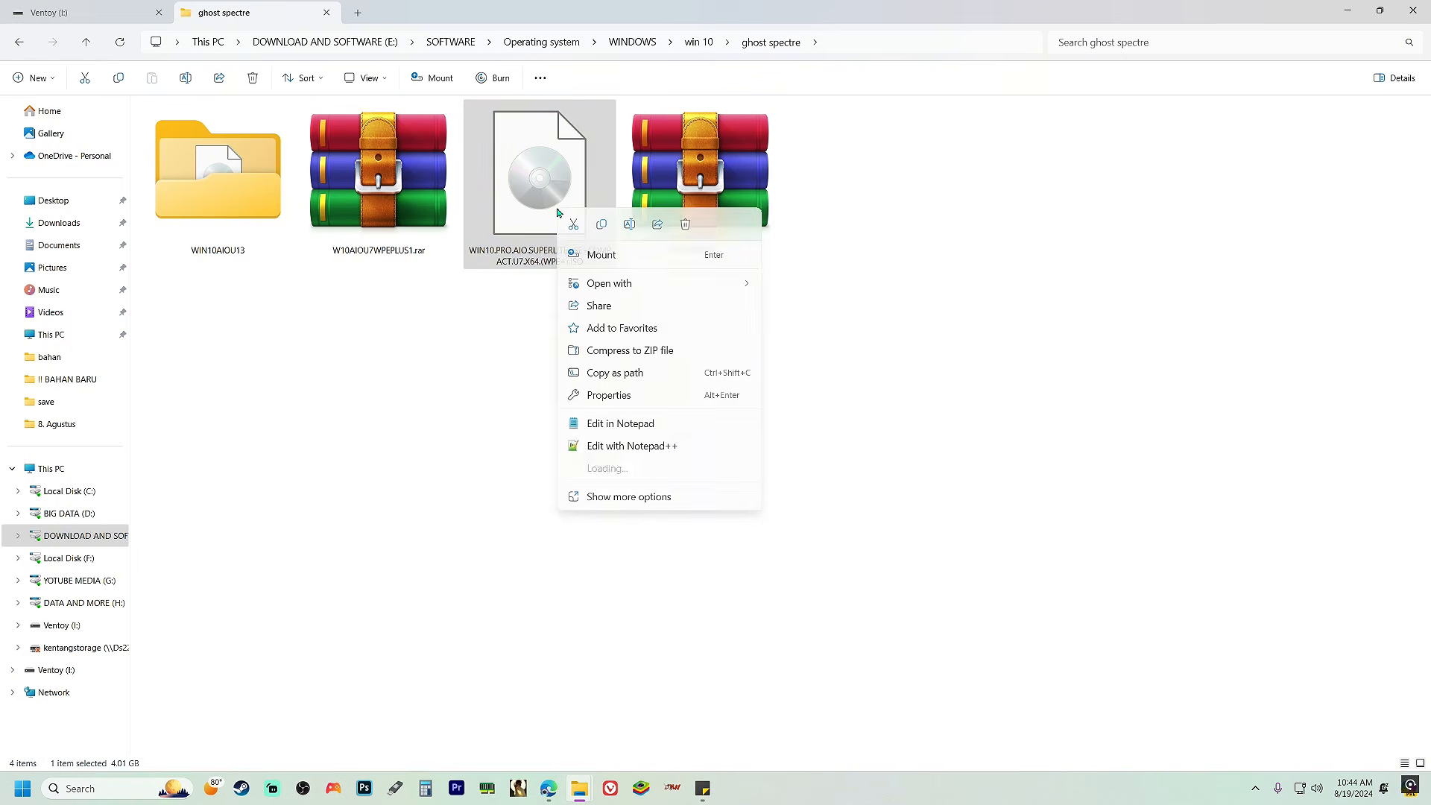
pyautogui.click(601, 224)
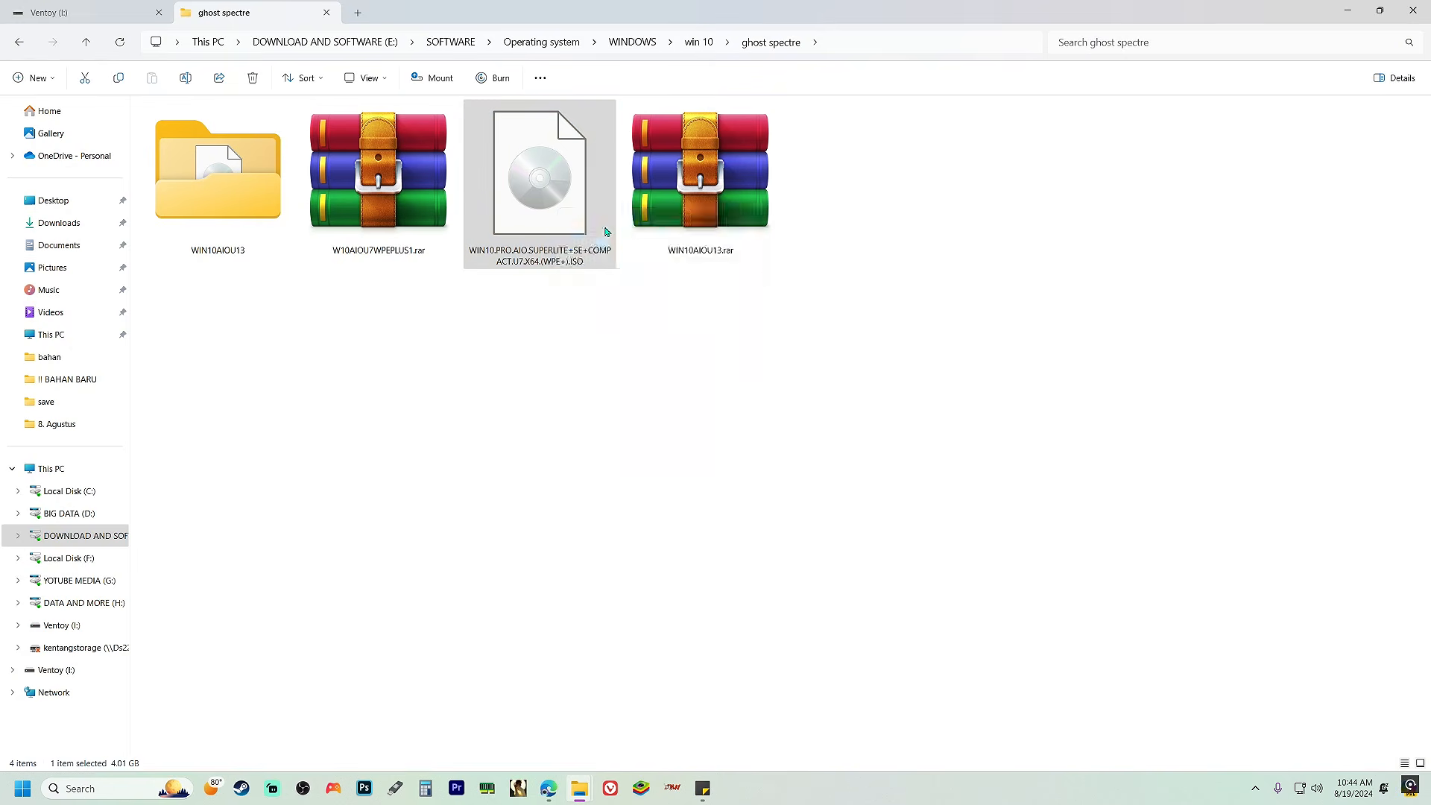
pyautogui.click(97, 11)
pyautogui.rightClick(328, 176)
pyautogui.click(343, 192)
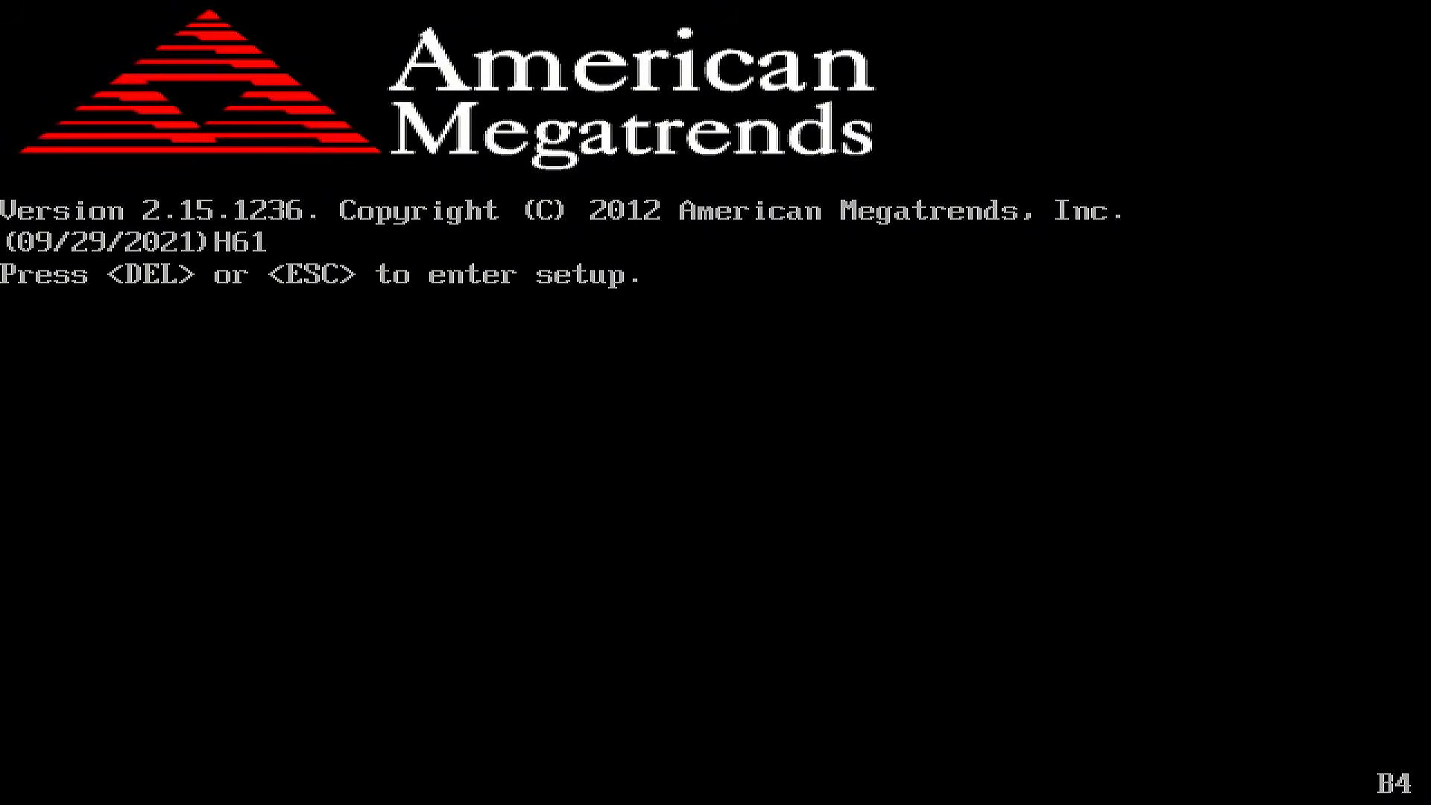
# Enter the BIOS setup during startup and go to the boot configuration
pyautogui.press('Delete')
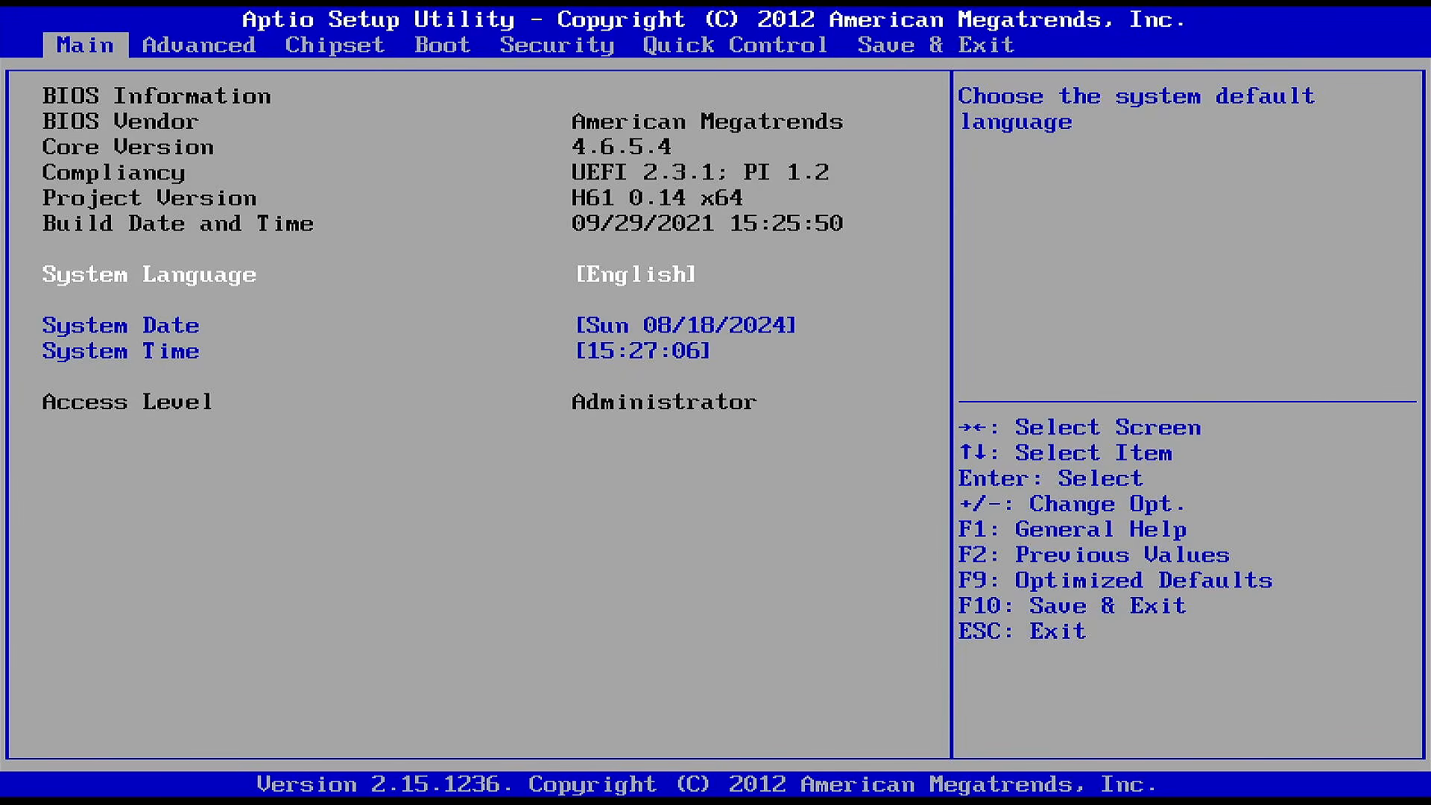
pyautogui.press('Right')
pyautogui.press('Right')
pyautogui.press('Right')
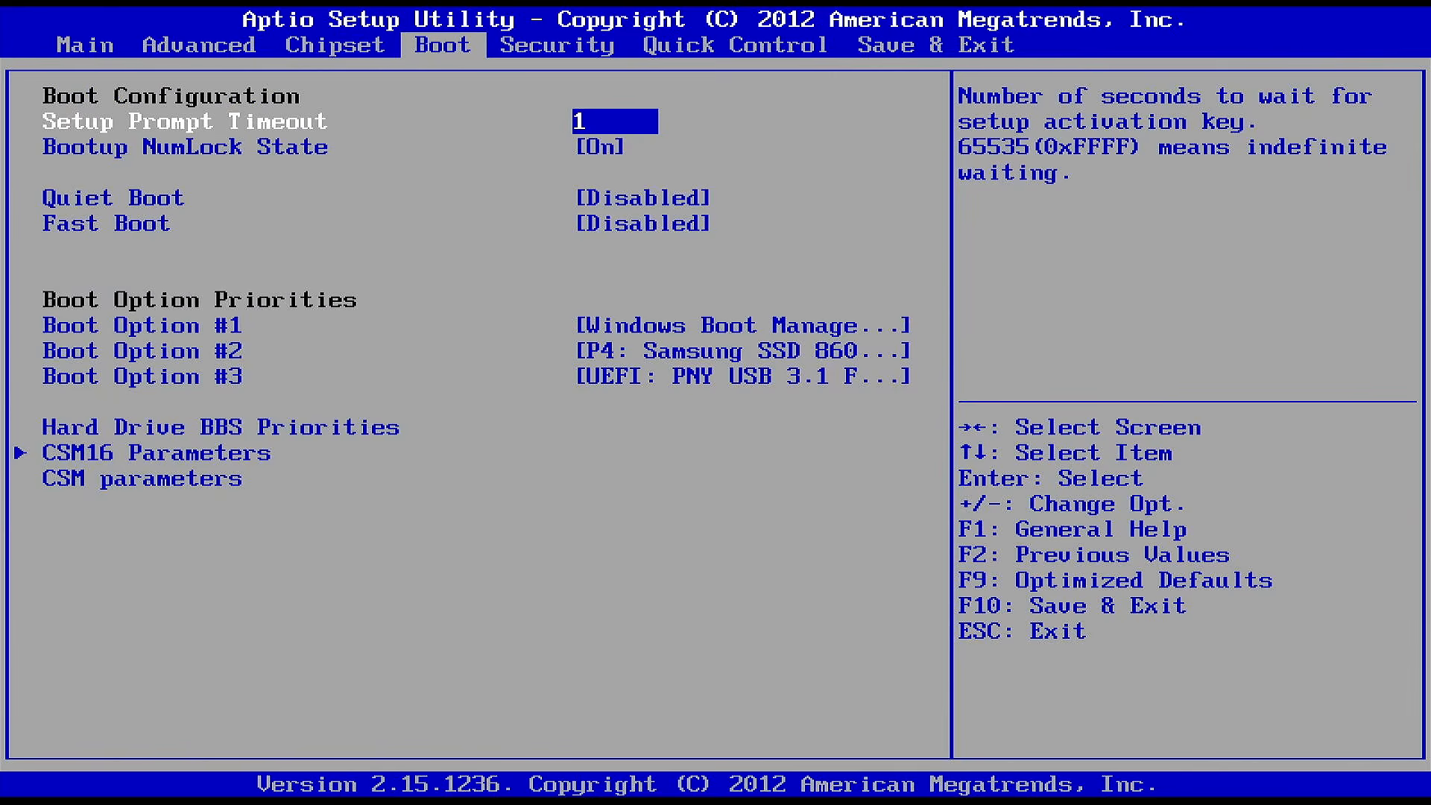
# Set Boot Option #1 to the UEFI: PNY USB 3.1 flash drive
pyautogui.press('Down')
pyautogui.press('Down')
pyautogui.press('Down')
pyautogui.press('Down')
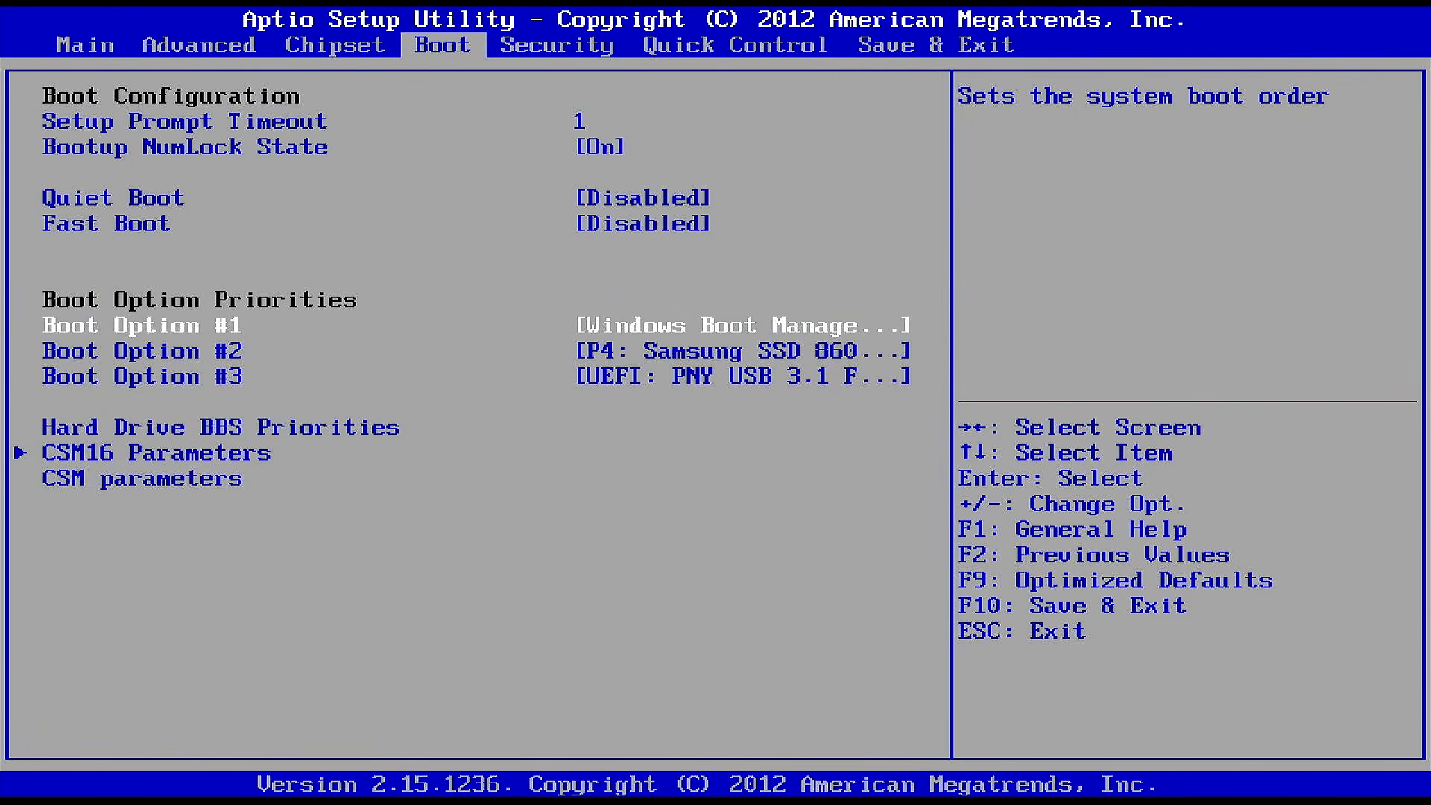
pyautogui.press('Down')
pyautogui.press('Up')
pyautogui.press('Return')
pyautogui.press('Down')
pyautogui.press('Down')
pyautogui.press('Return')
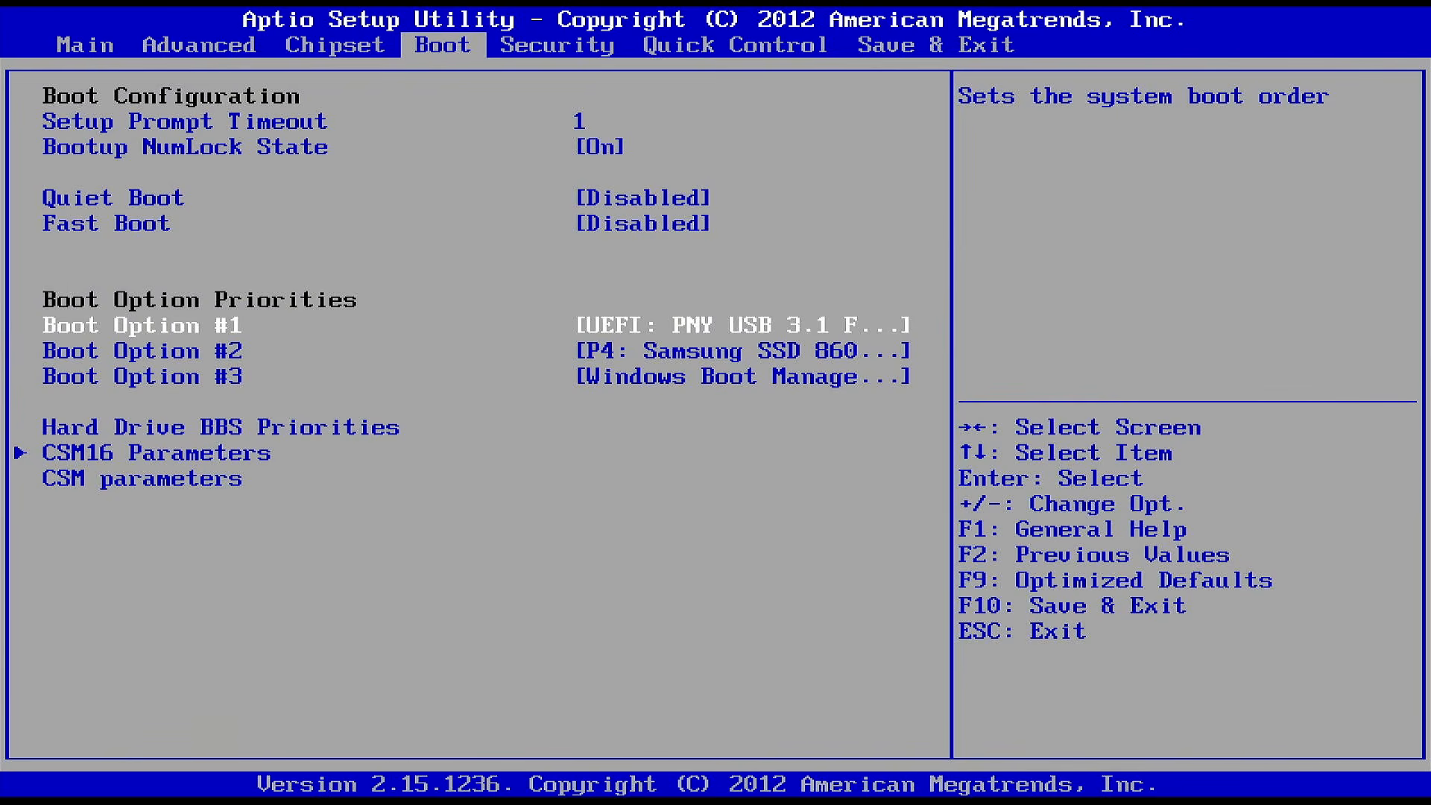
# Save the BIOS changes and exit to restart the computer
pyautogui.press('Right')
pyautogui.press('Right')
pyautogui.press('Right')
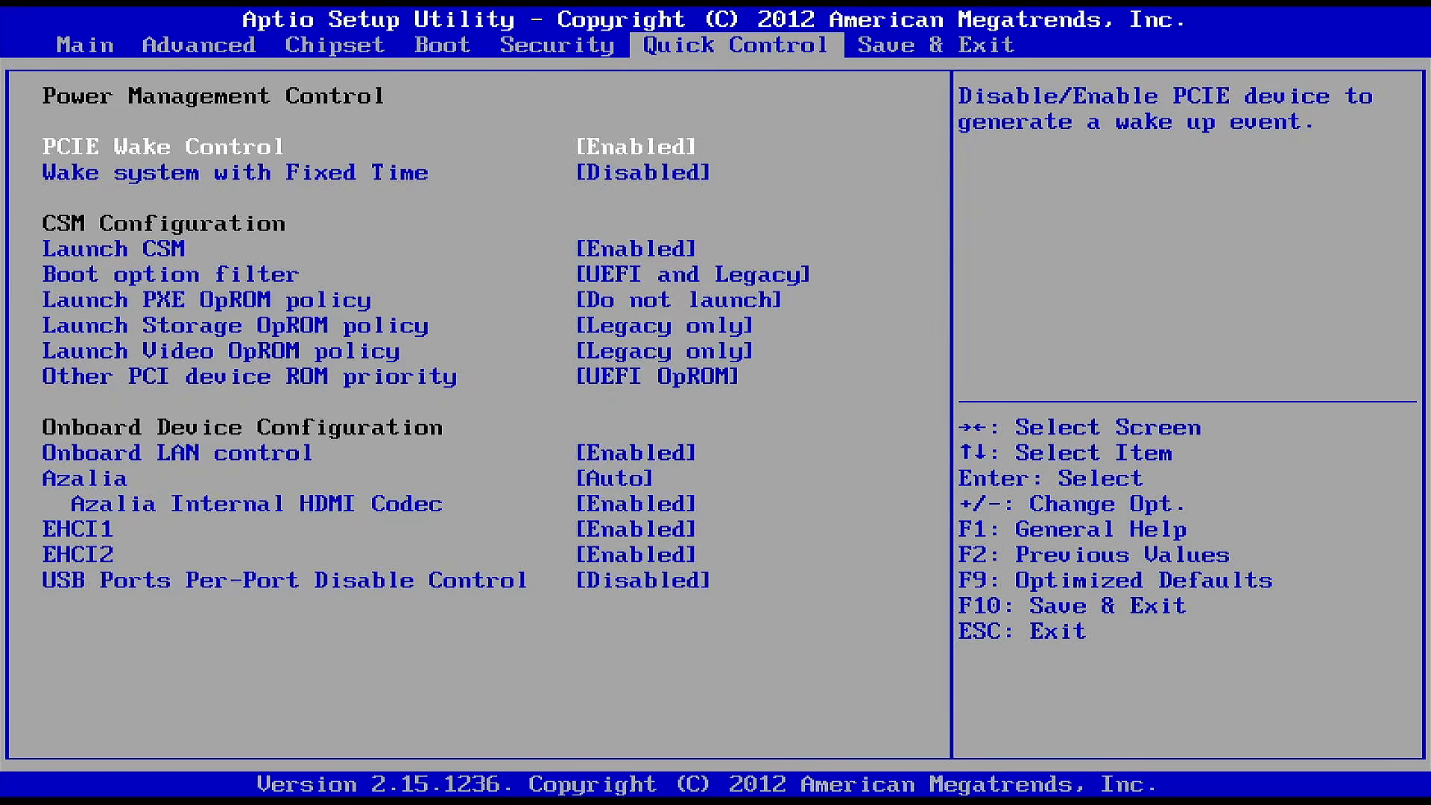
pyautogui.press('Return')
pyautogui.press('Return')
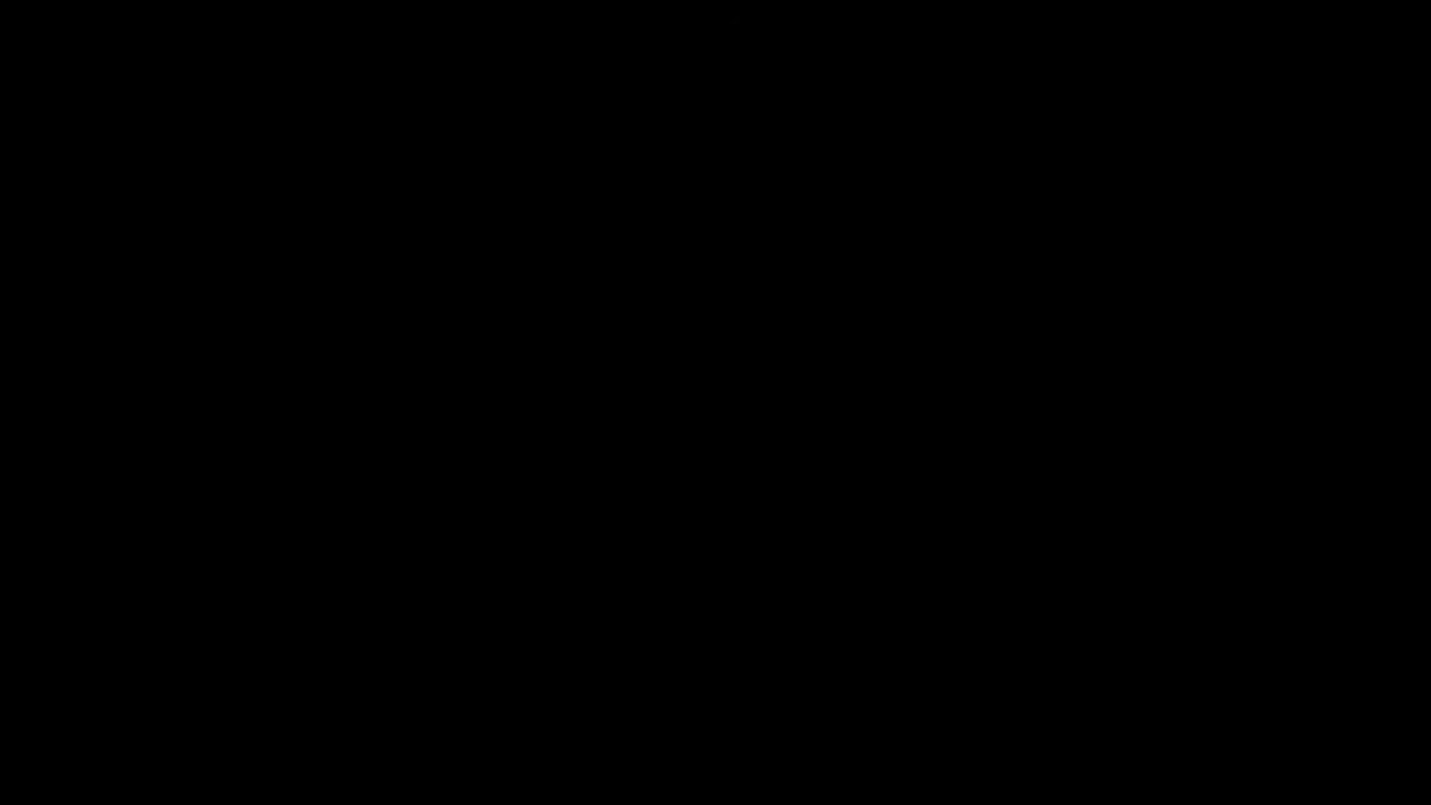
# Boot WIN10.PRO.AIO.SUPERLITE+SE+COMPACT.U7.X64.(WPE+).ISO from the Ventoy list in normal mode
pyautogui.press('Down')
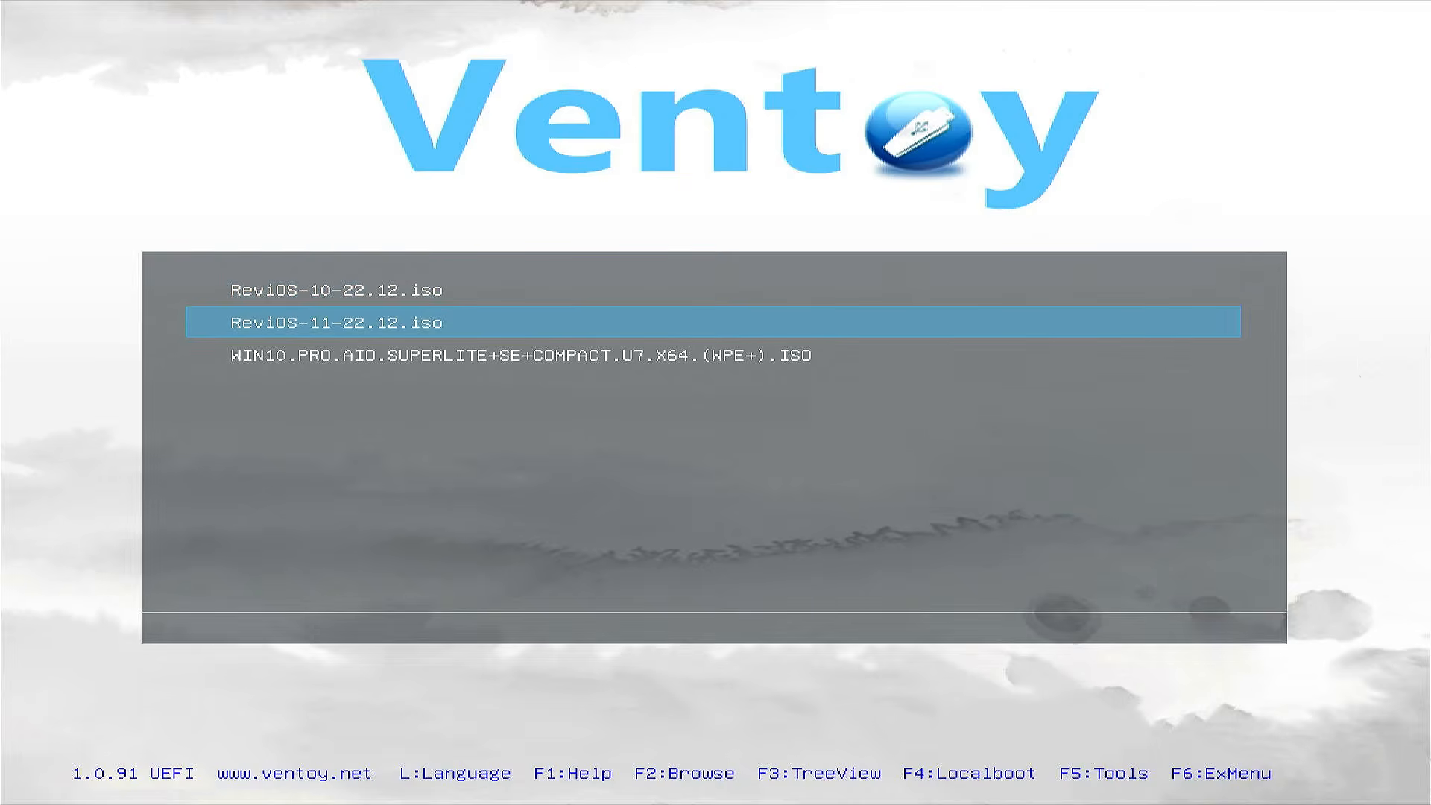
pyautogui.press('Up')
pyautogui.press('Down')
pyautogui.press('Up')
pyautogui.press('Down')
pyautogui.press('Down')
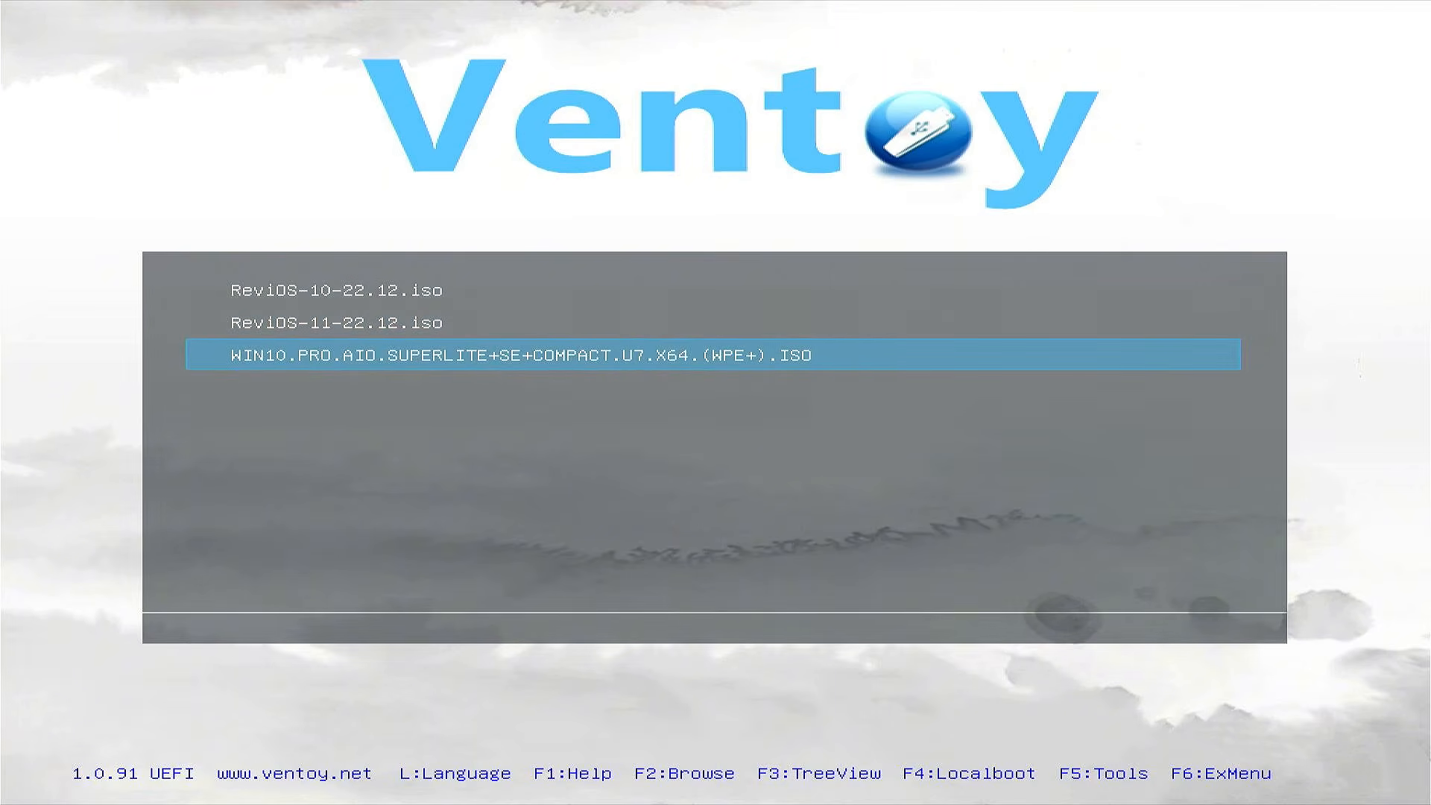
pyautogui.press('Return')
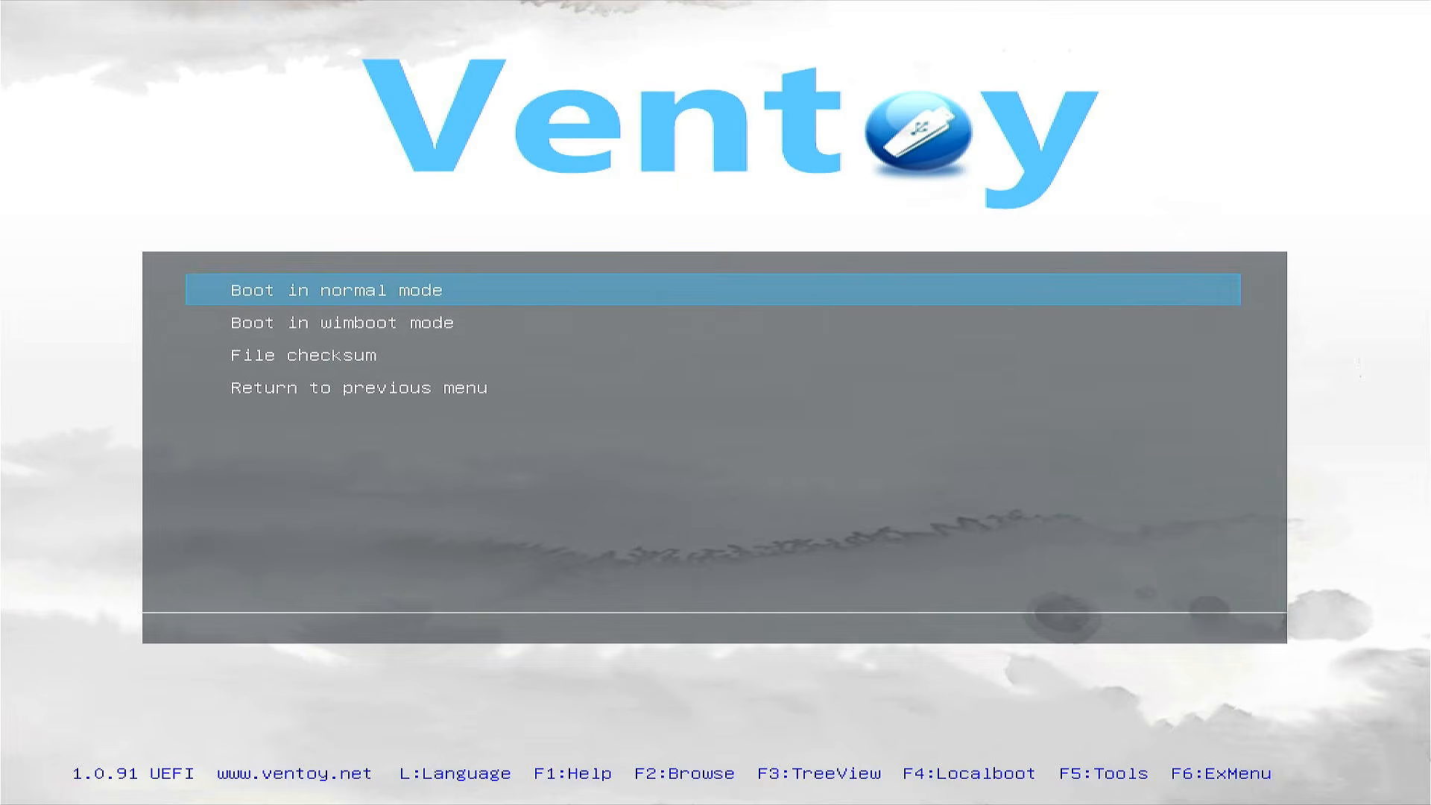
pyautogui.press('Return')
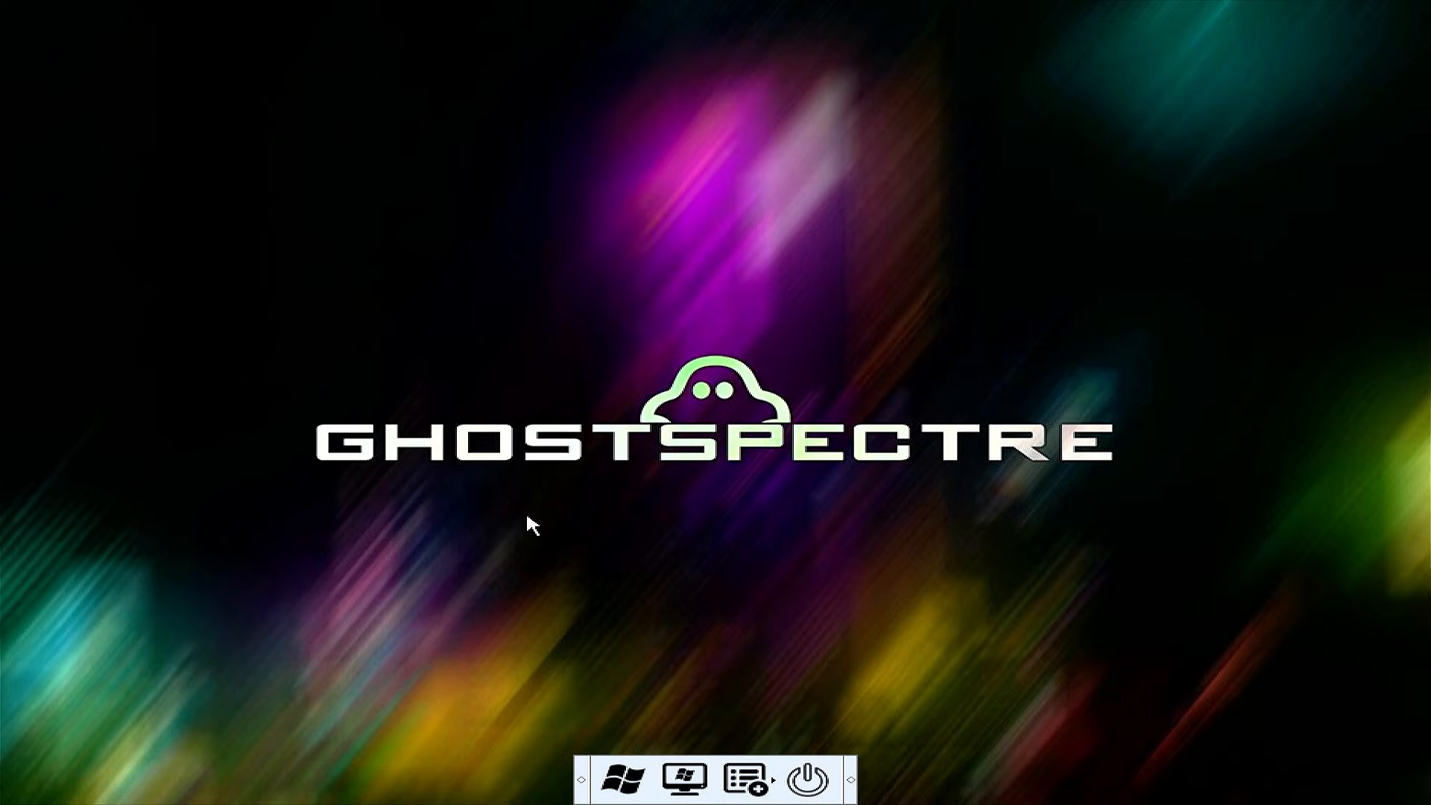
# Launch Windows Setup, accept English (United States) for language and format, and continue without a product key
pyautogui.click(611, 777)
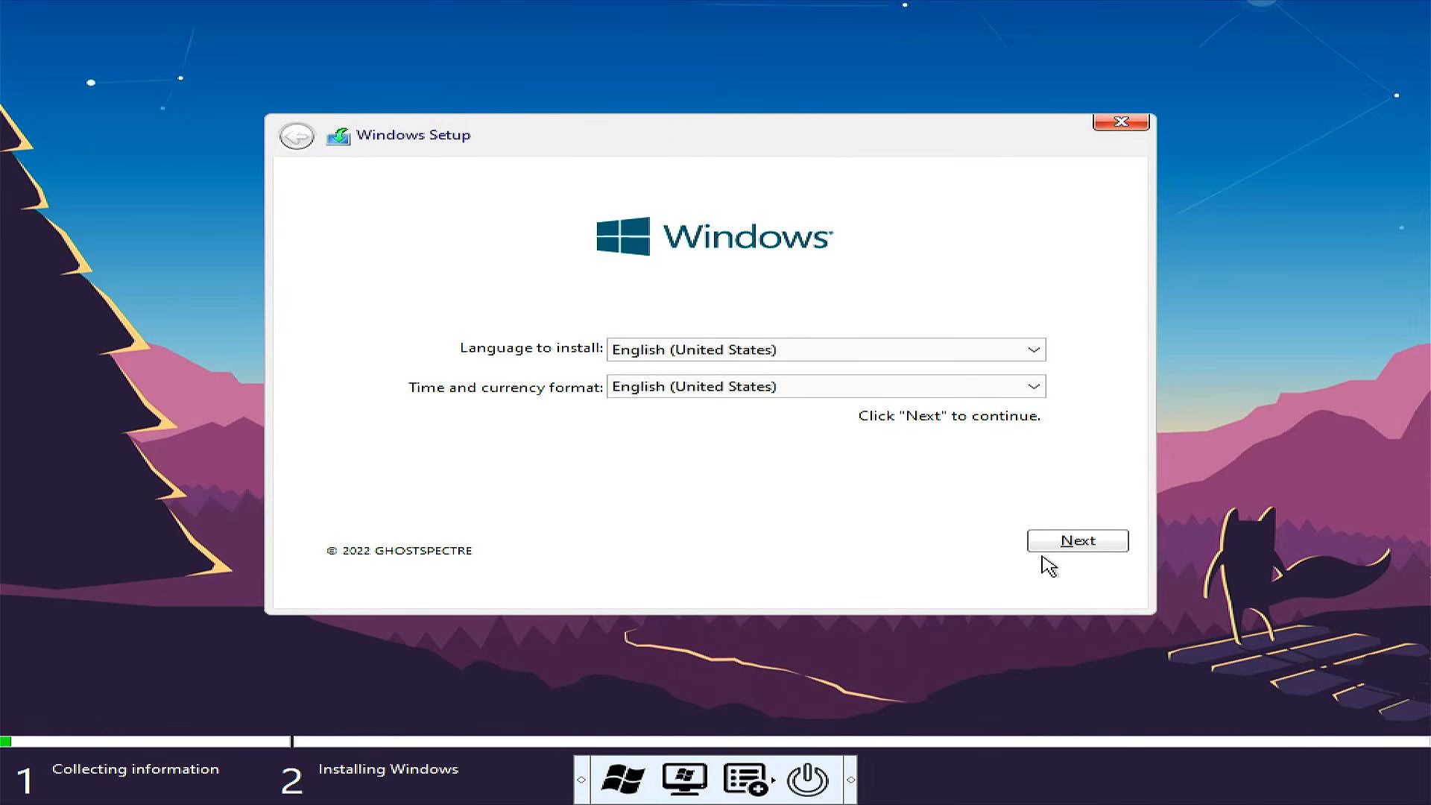
pyautogui.click(1079, 542)
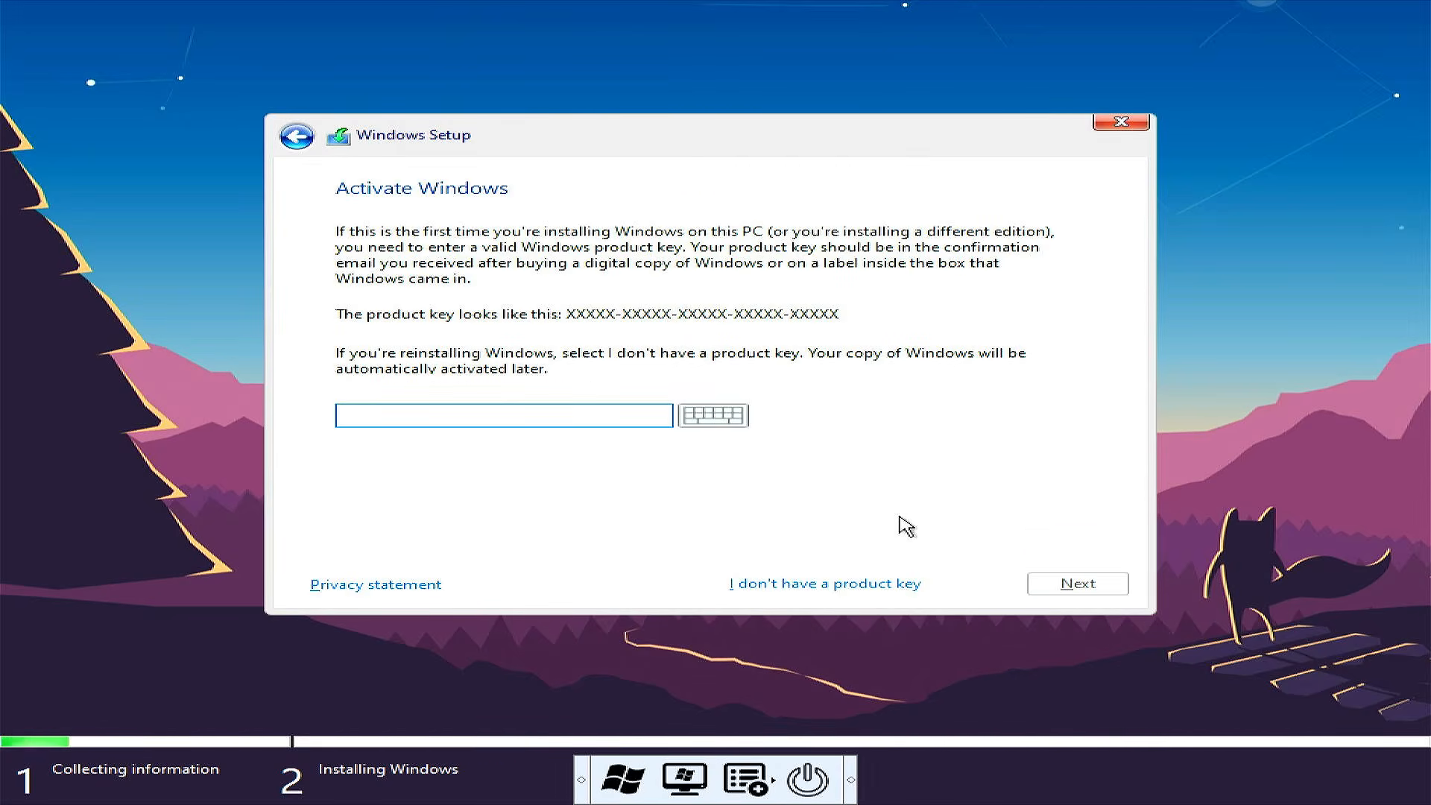
pyautogui.click(827, 584)
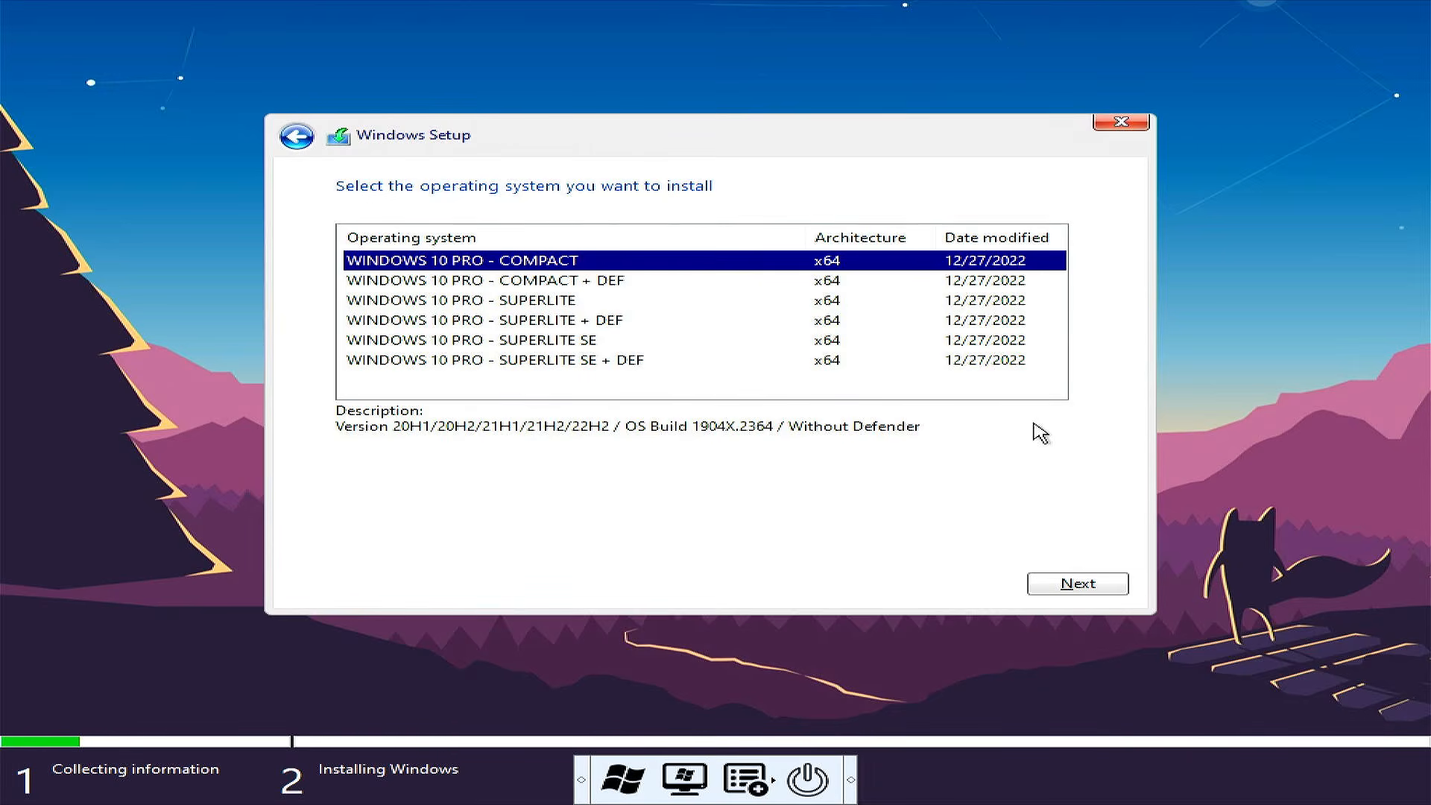
# Compare the descriptions of the Windows 10 Pro Compact, Superlite and Superlite SE editions, with and without Defender
pyautogui.press('Down')
pyautogui.press('Down')
pyautogui.press('Down')
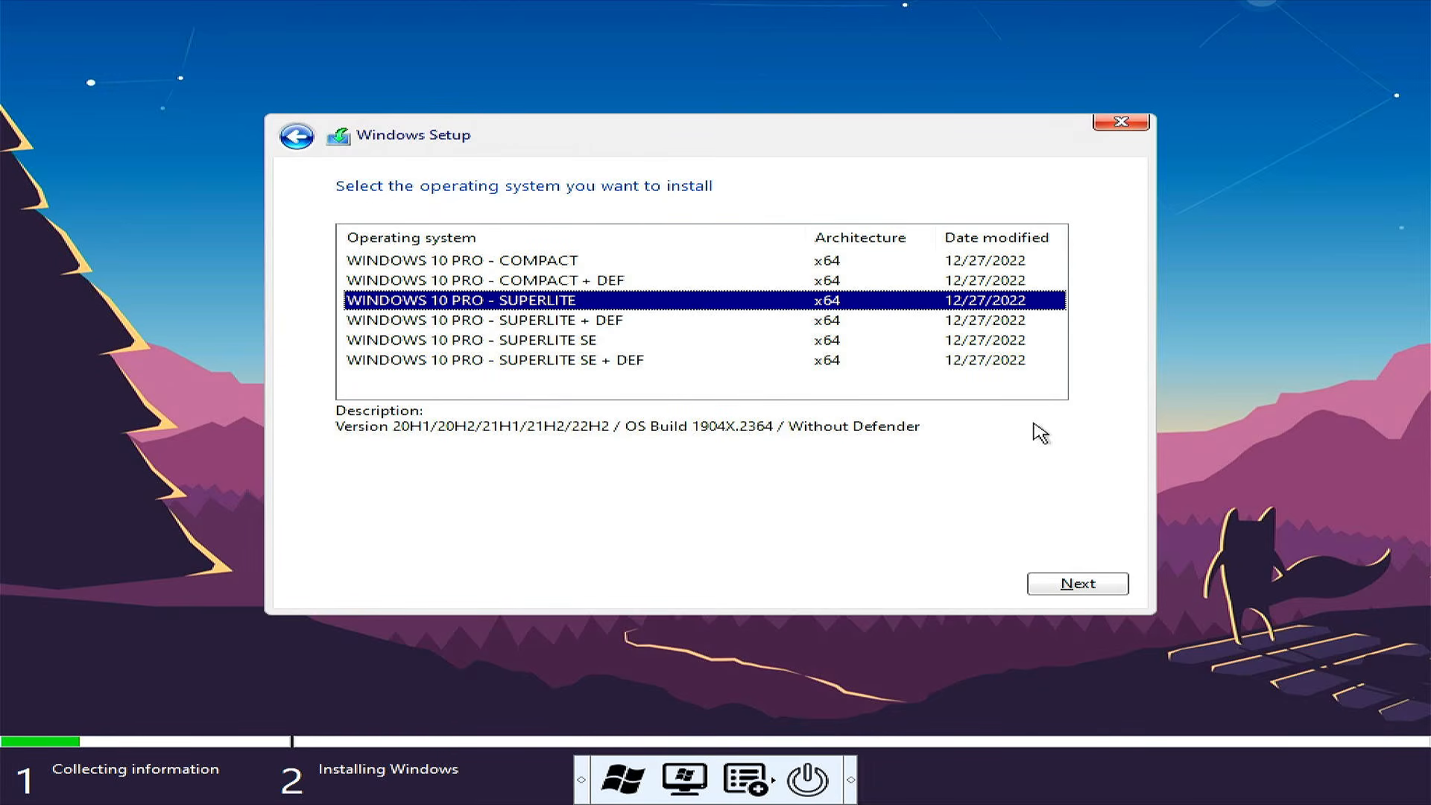
pyautogui.press('Down')
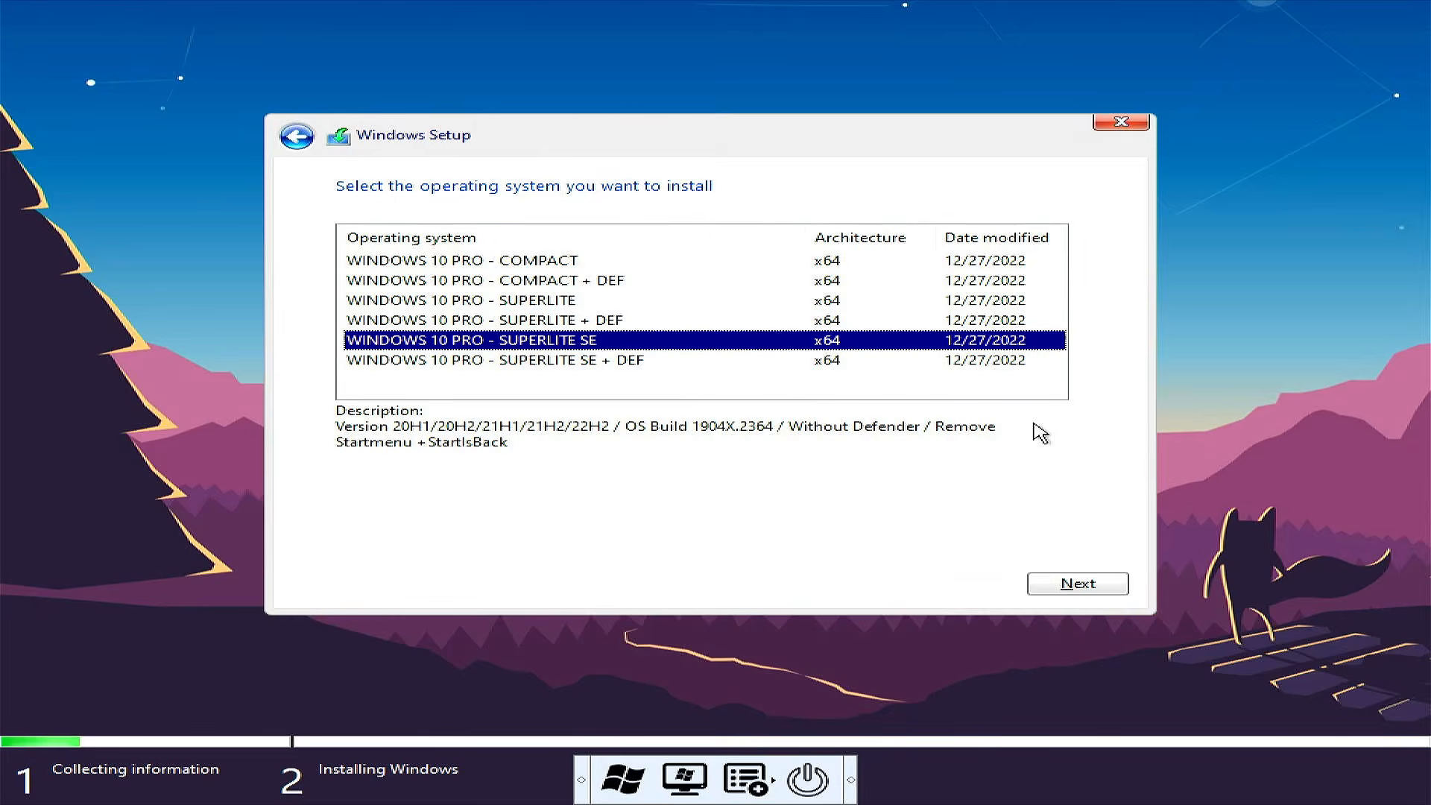
pyautogui.press('Down')
pyautogui.press('Up')
pyautogui.press('Up')
pyautogui.press('Up')
pyautogui.press('Up')
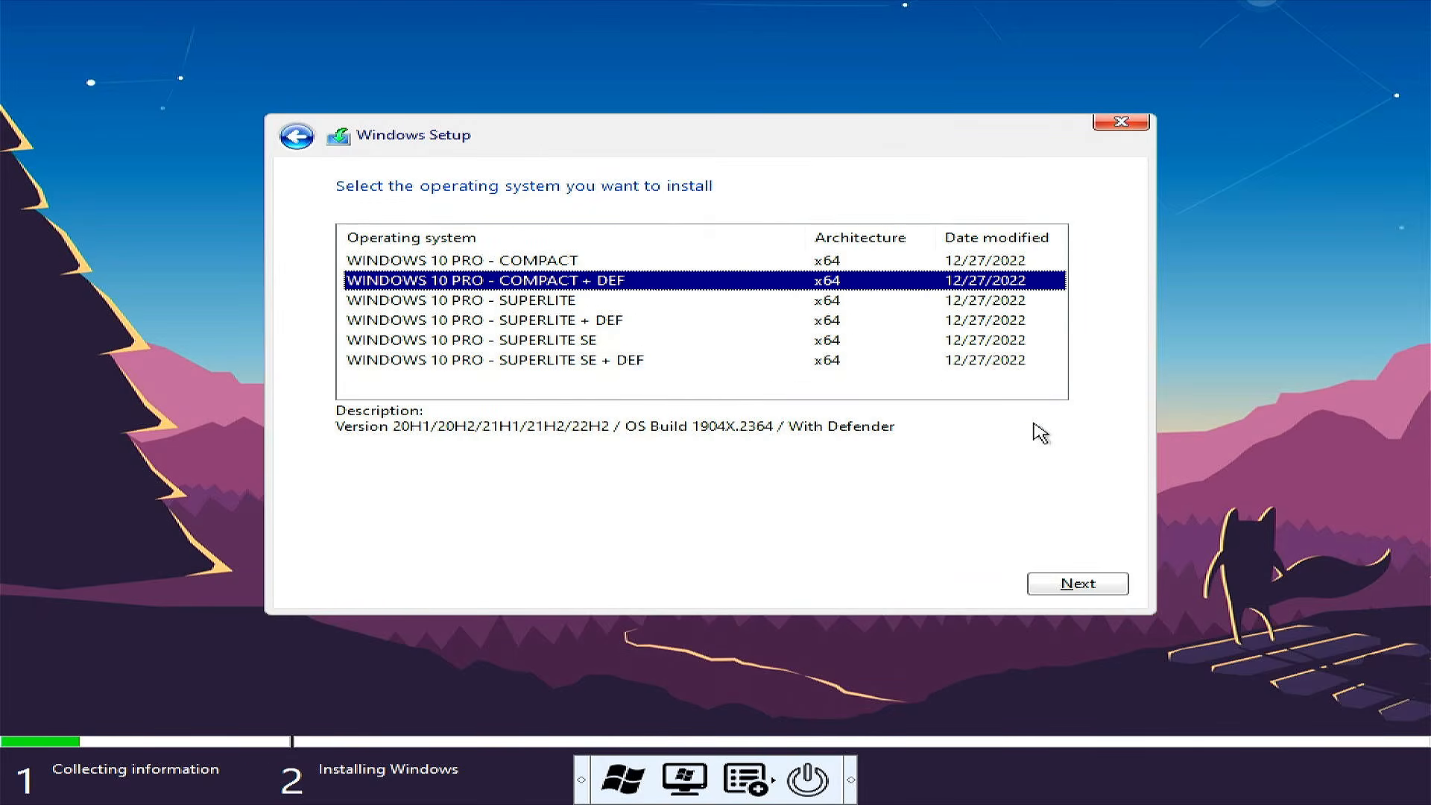
pyautogui.press('Up')
pyautogui.press('Down')
pyautogui.press('Down')
pyautogui.press('Up')
pyautogui.press('Up')
pyautogui.press('Down')
pyautogui.press('Down')
pyautogui.press('Down')
pyautogui.press('Down')
pyautogui.press('Down')
pyautogui.press('Up')
pyautogui.press('Up')
pyautogui.press('Up')
pyautogui.press('Up')
pyautogui.press('Up')
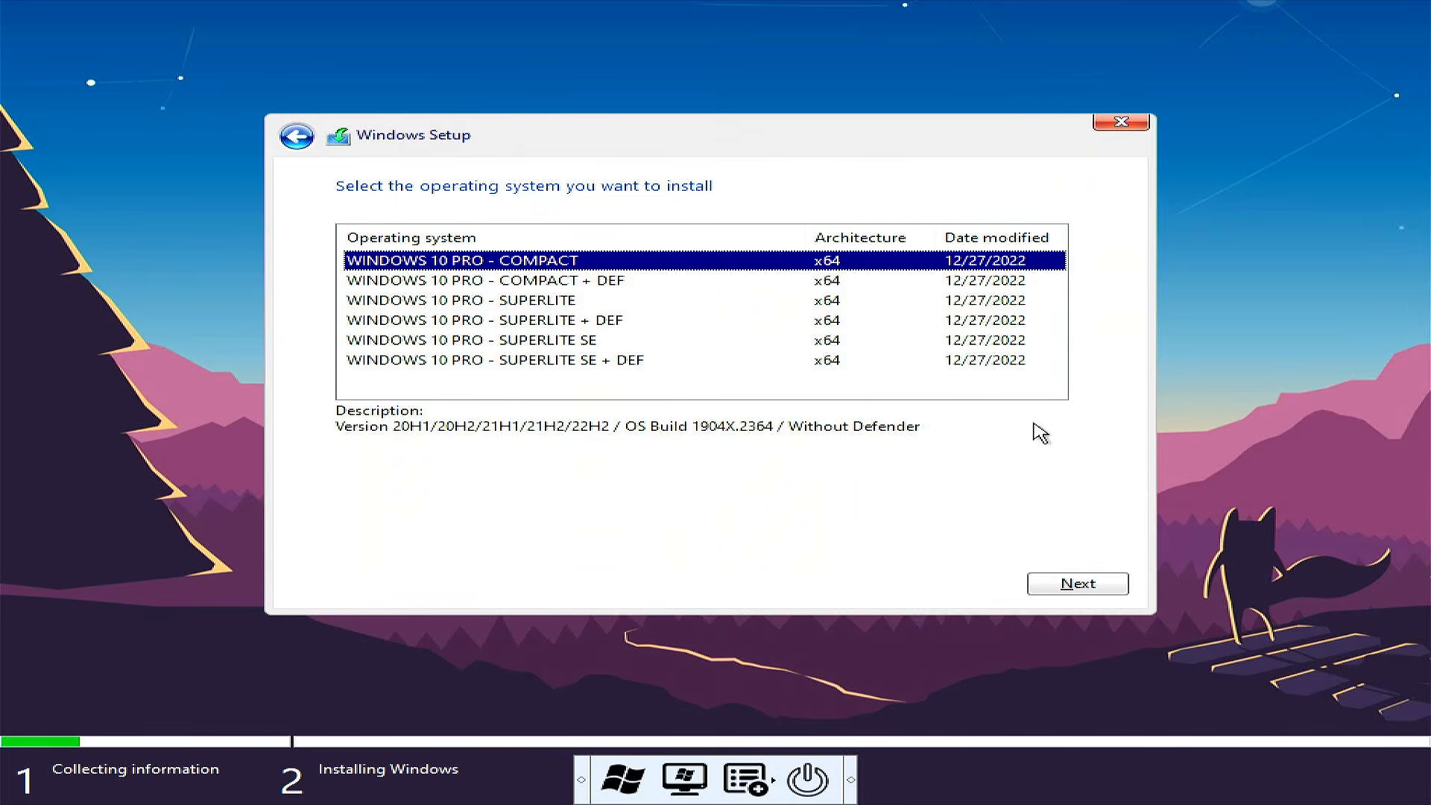
# Choose WINDOWS 10 PRO - COMPACT + DEF as the operating system to install and accept the license terms
pyautogui.press('Down')
pyautogui.press('Down')
pyautogui.press('Down')
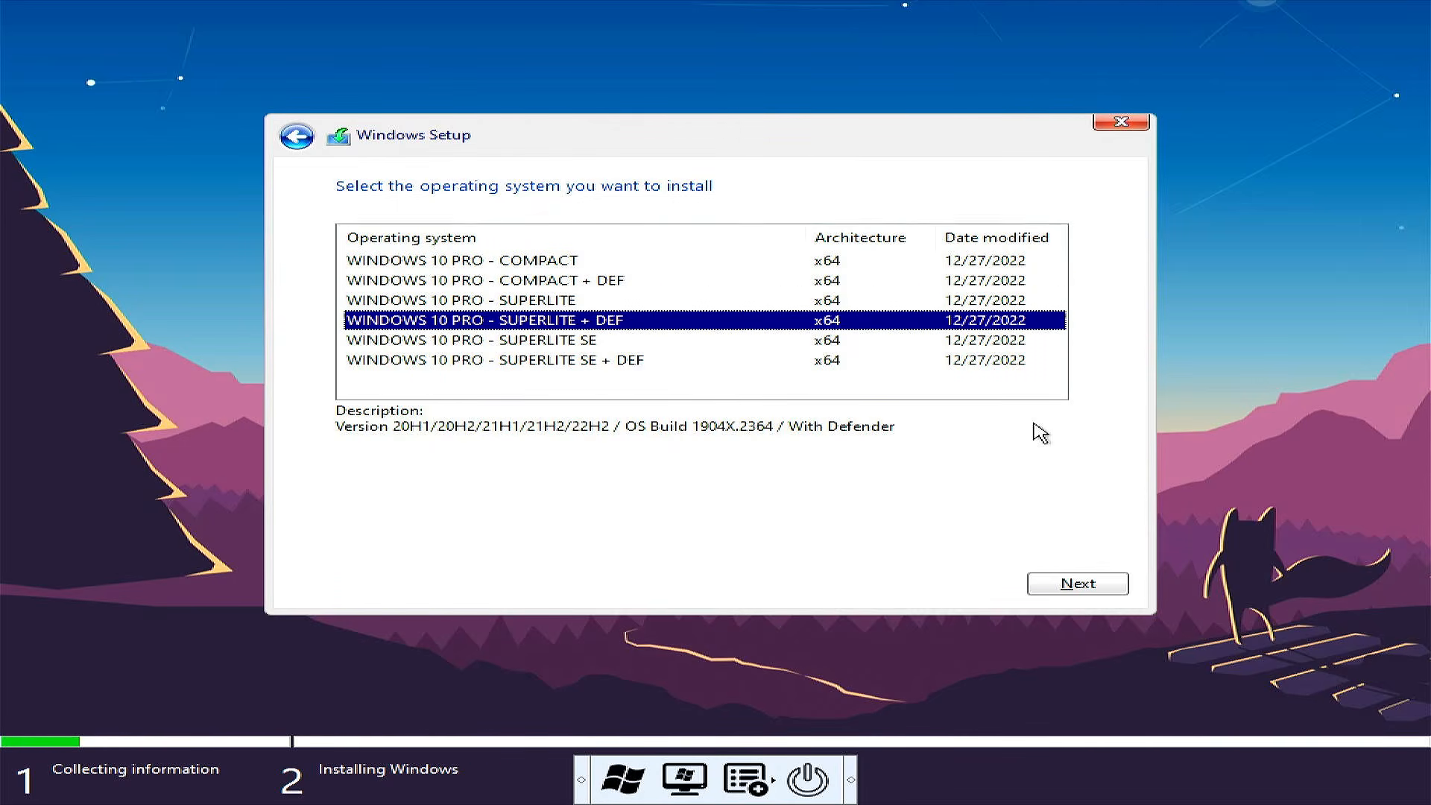
pyautogui.press('Up')
pyautogui.press('Up')
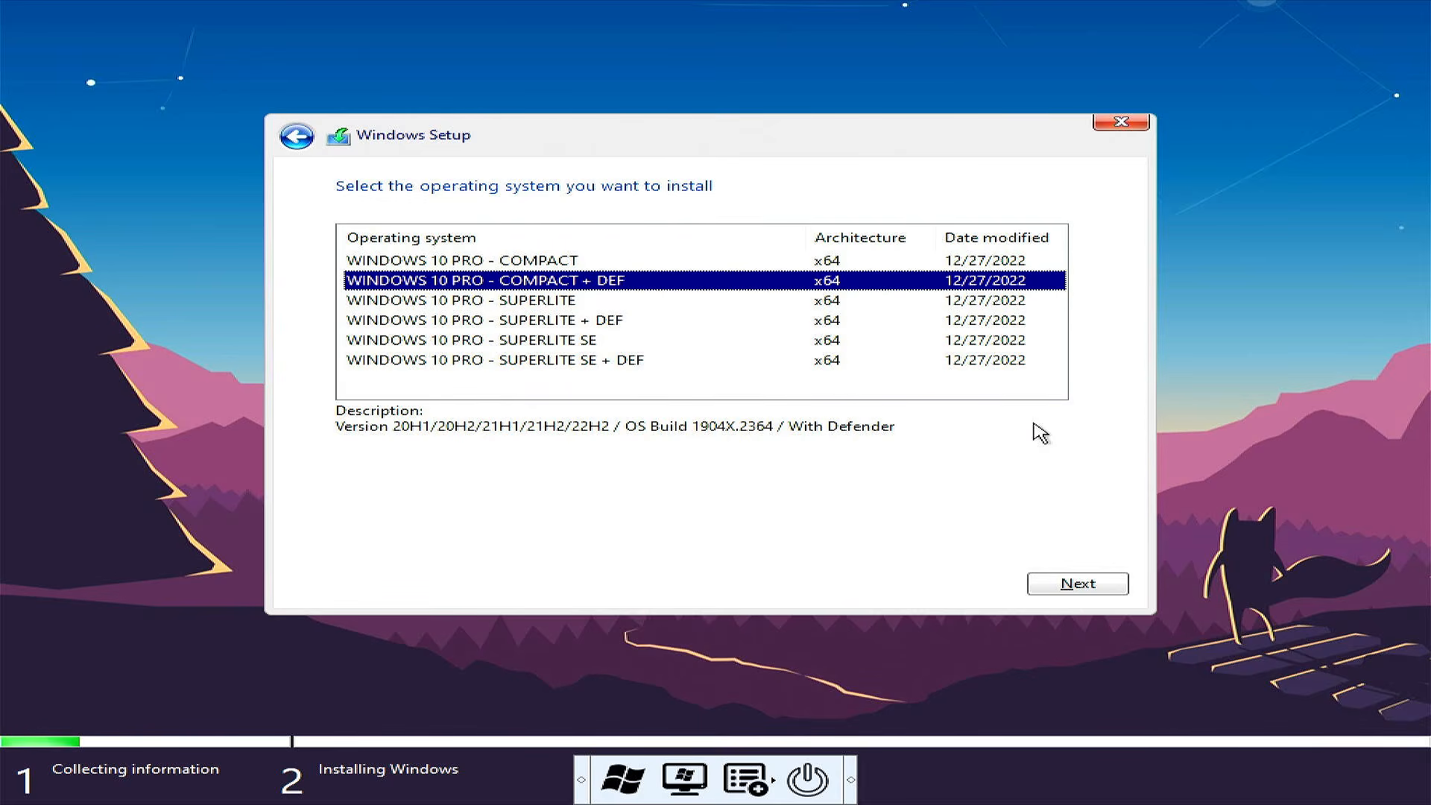
pyautogui.click(1066, 586)
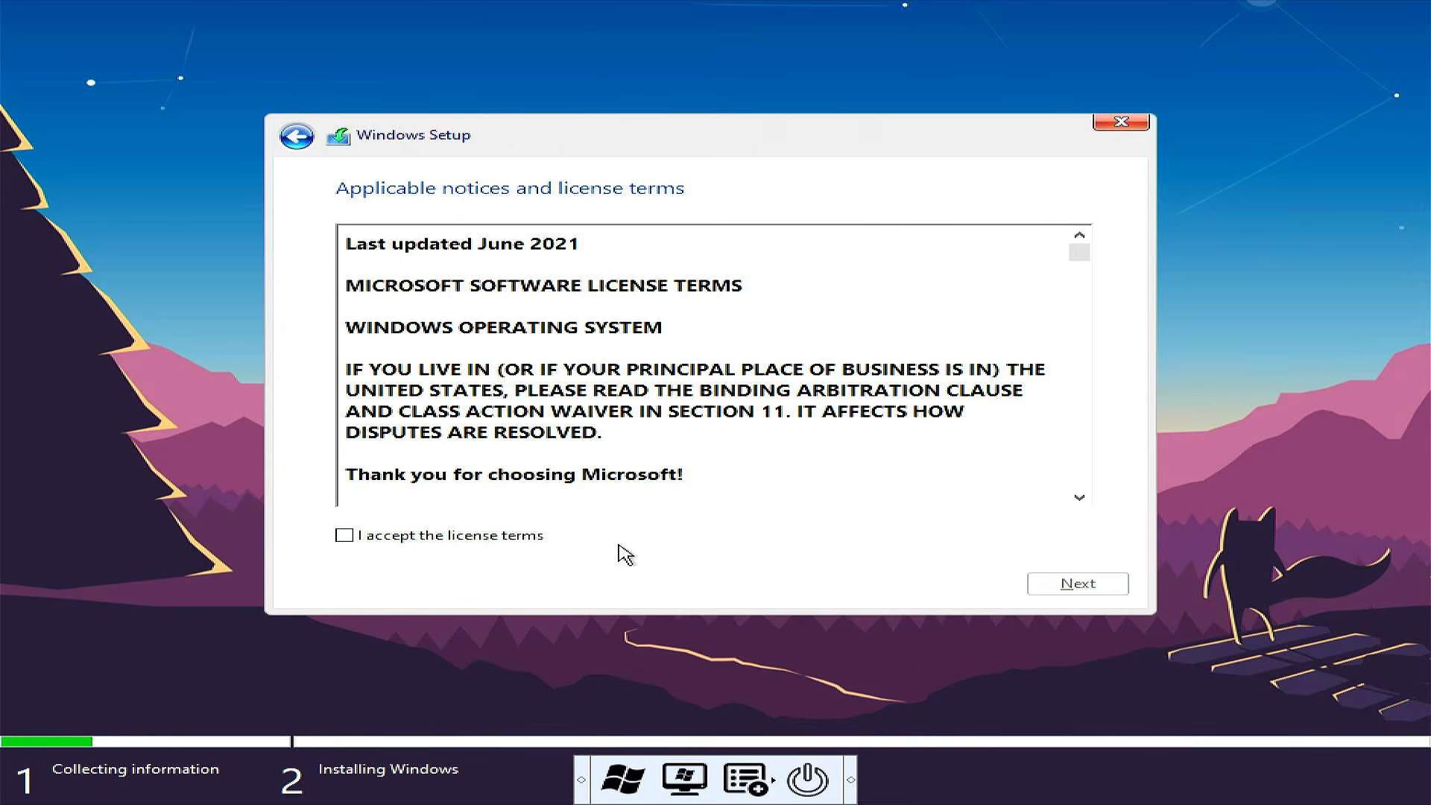
pyautogui.click(511, 534)
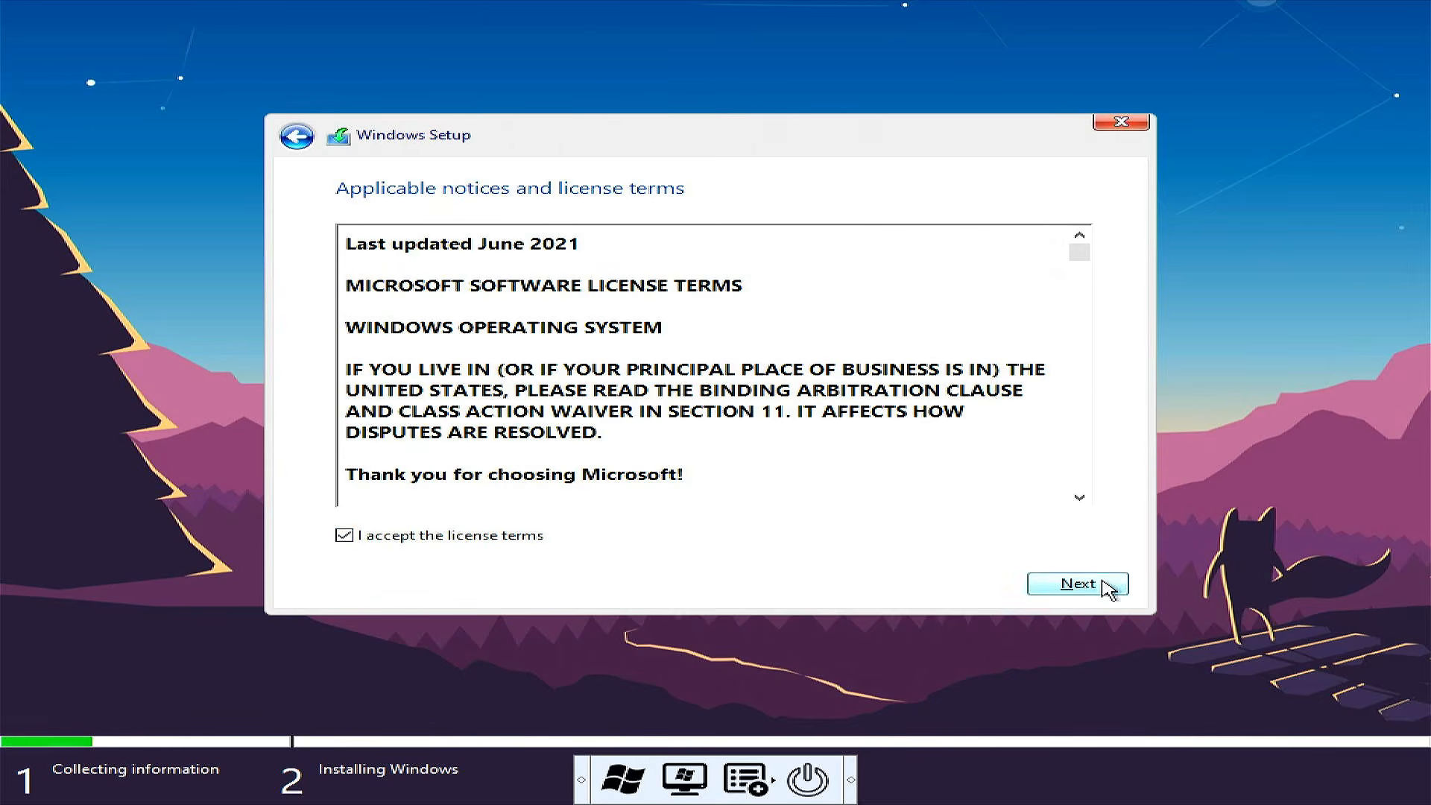
pyautogui.click(1104, 586)
# Proceed to a custom installation and delete the primary, MSR (Reserved) and System partitions on Drive 0, keeping the New Volume partition
pyautogui.click(807, 389)
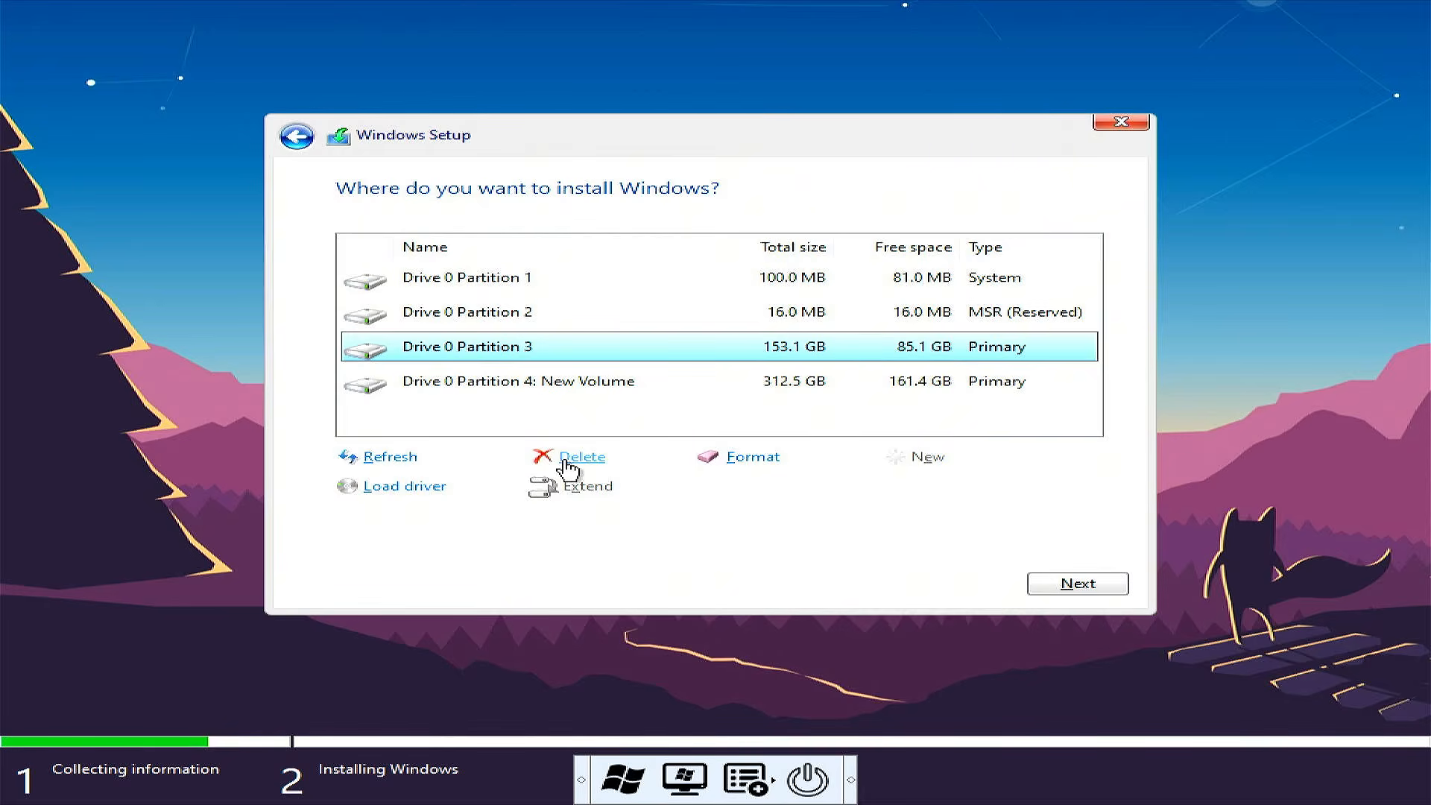
pyautogui.click(575, 460)
pyautogui.click(857, 490)
pyautogui.click(835, 326)
pyautogui.click(588, 460)
pyautogui.click(902, 487)
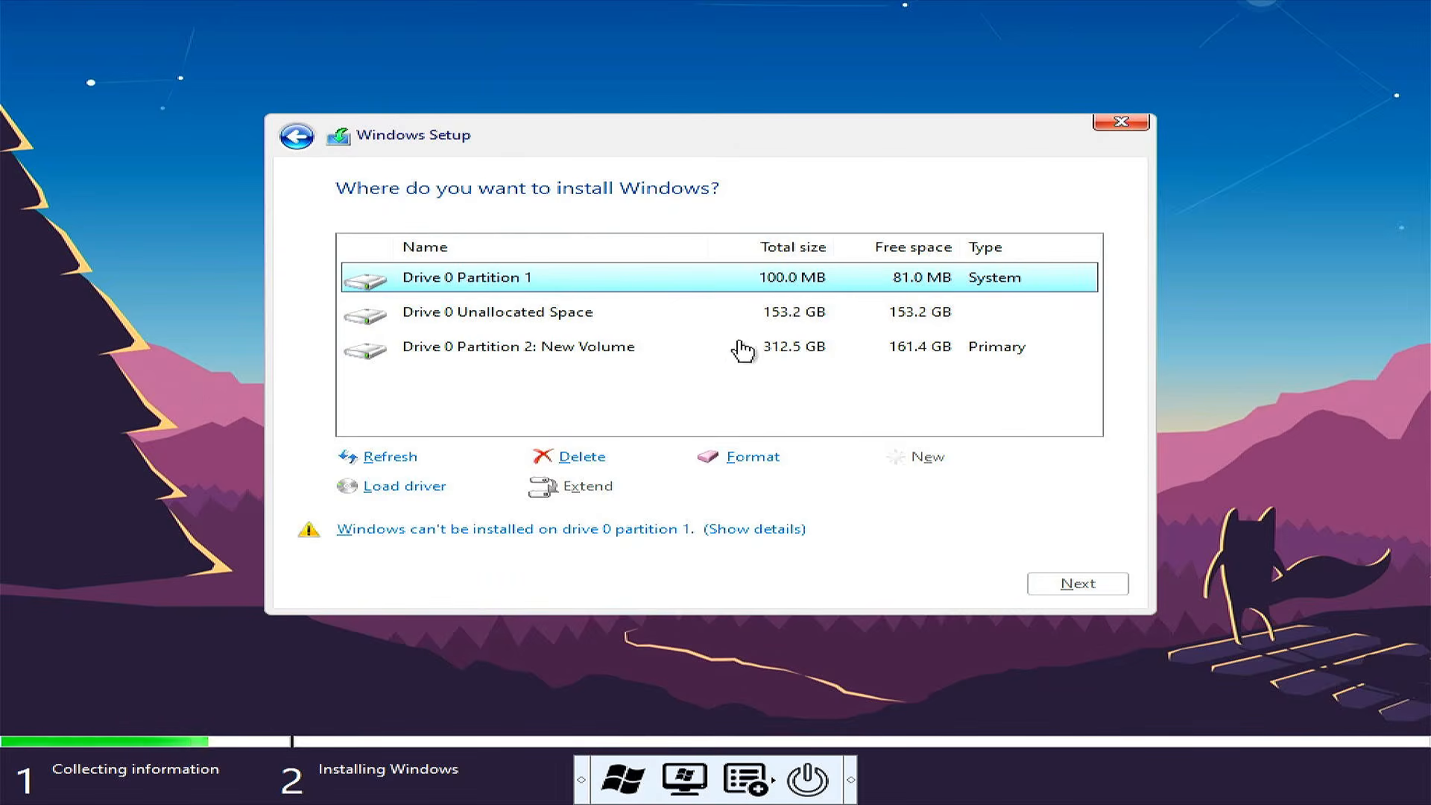
pyautogui.click(582, 459)
pyautogui.click(897, 485)
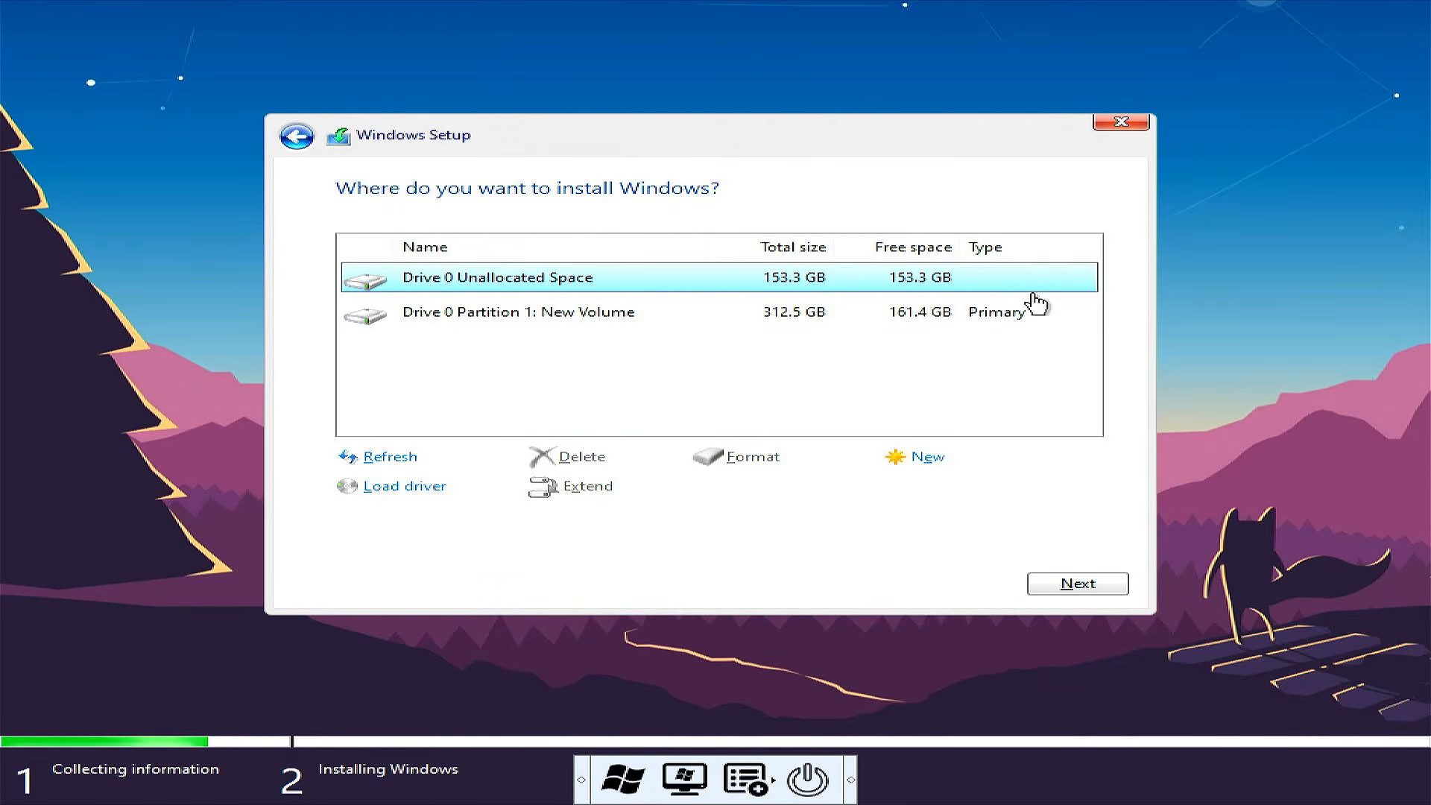
# Create a new partition from all of Drive 0's unallocated space, allow the additional system partitions, and start installing Windows on the primary one
pyautogui.click(928, 457)
pyautogui.click(954, 488)
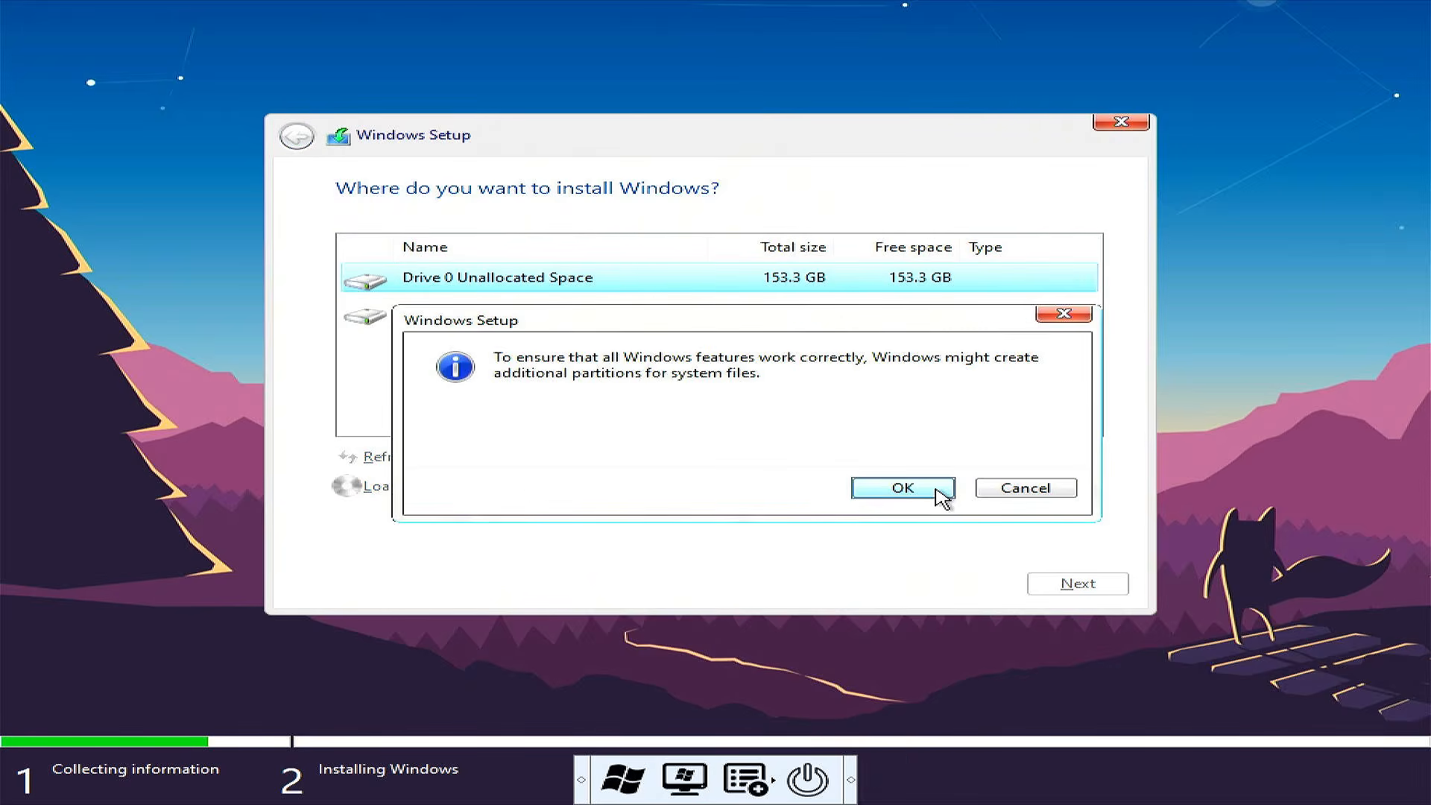
pyautogui.click(941, 490)
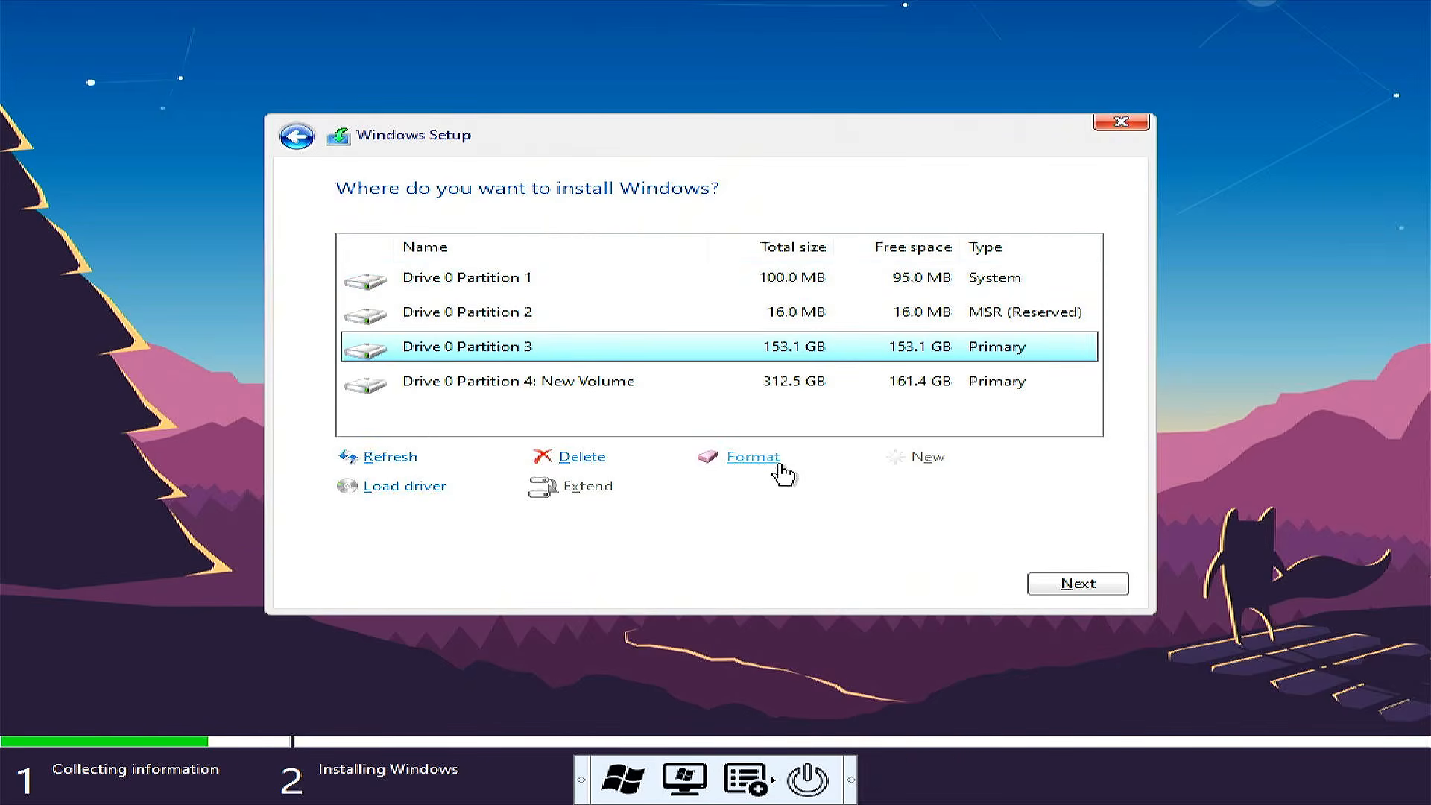
pyautogui.click(1080, 584)
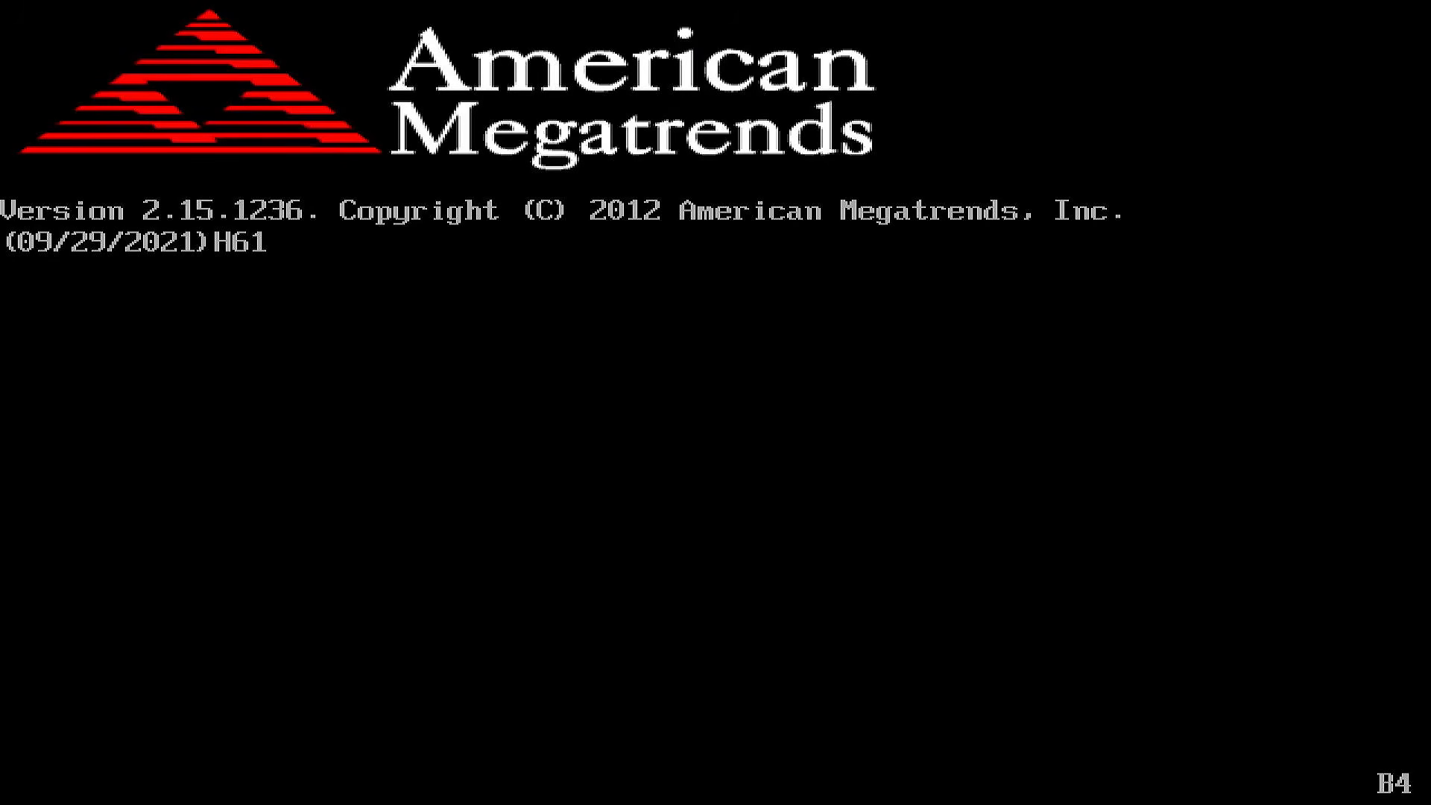
# Enter the BIOS setup again after the restart and check the boot option priorities
pyautogui.press('Delete')
pyautogui.press('Right')
pyautogui.press('Right')
pyautogui.press('Right')
pyautogui.press('Down')
pyautogui.press('Down')
pyautogui.press('Down')
pyautogui.press('Down')
pyautogui.press('Down')
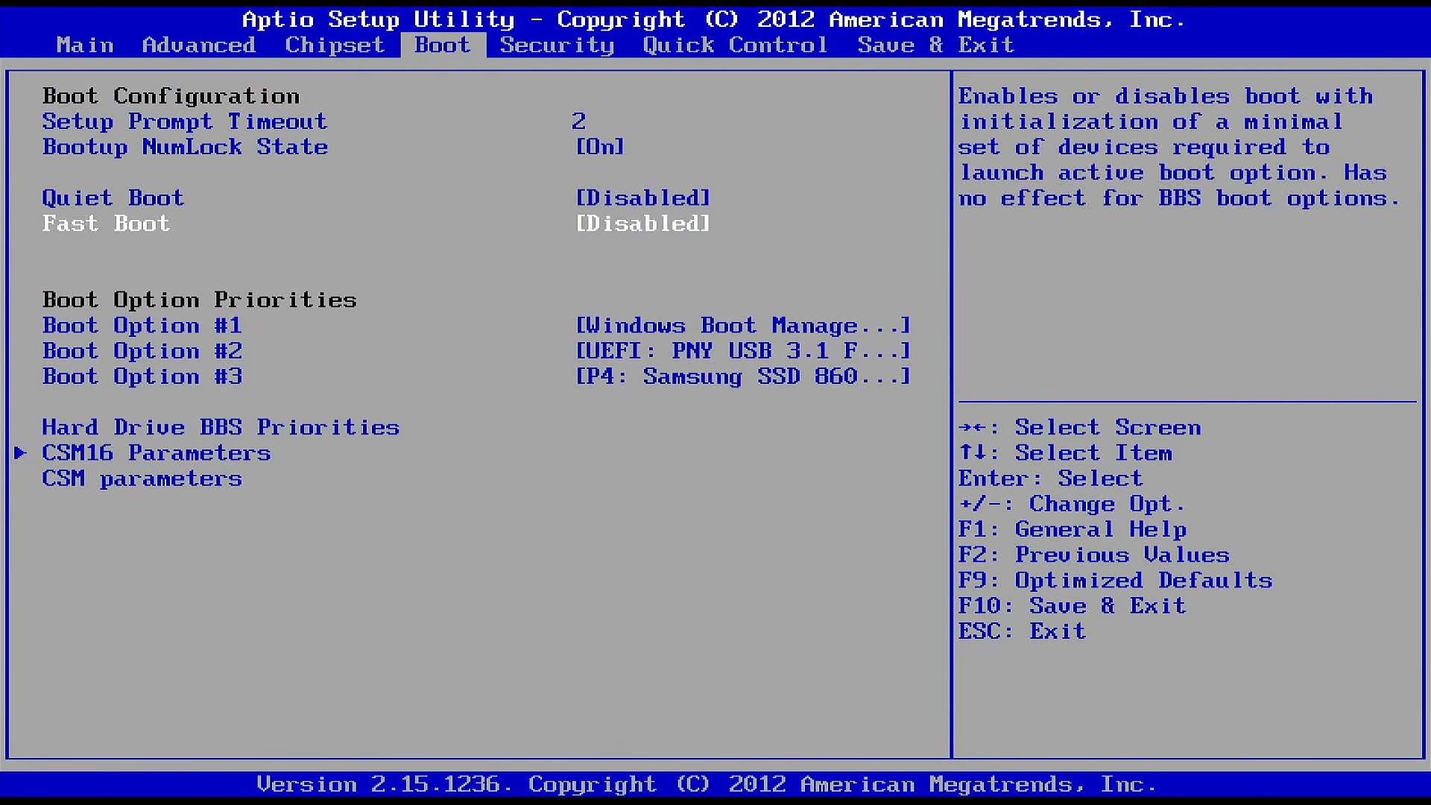
pyautogui.press('Up')
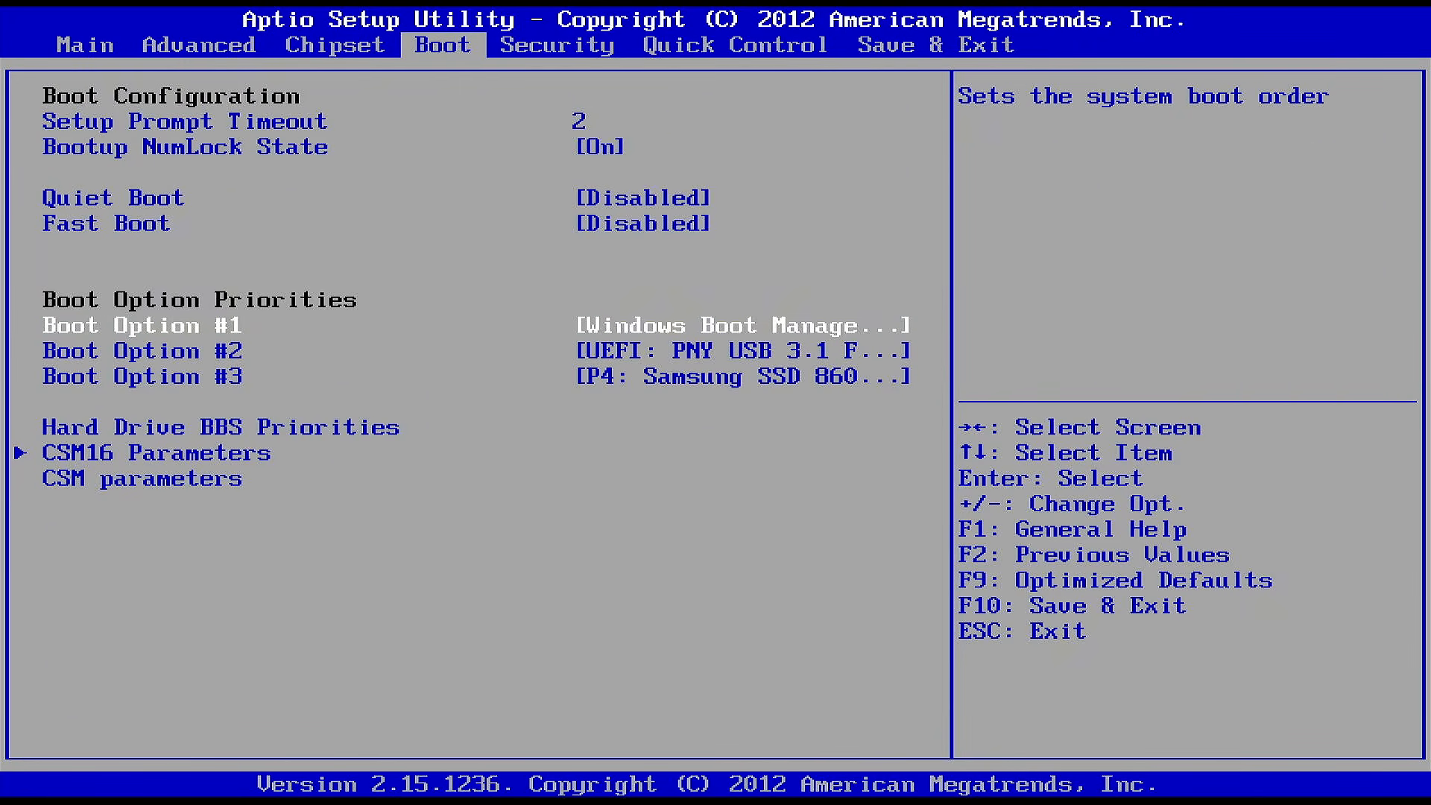
pyautogui.press('Down')
pyautogui.press('Up')
pyautogui.press('Down')
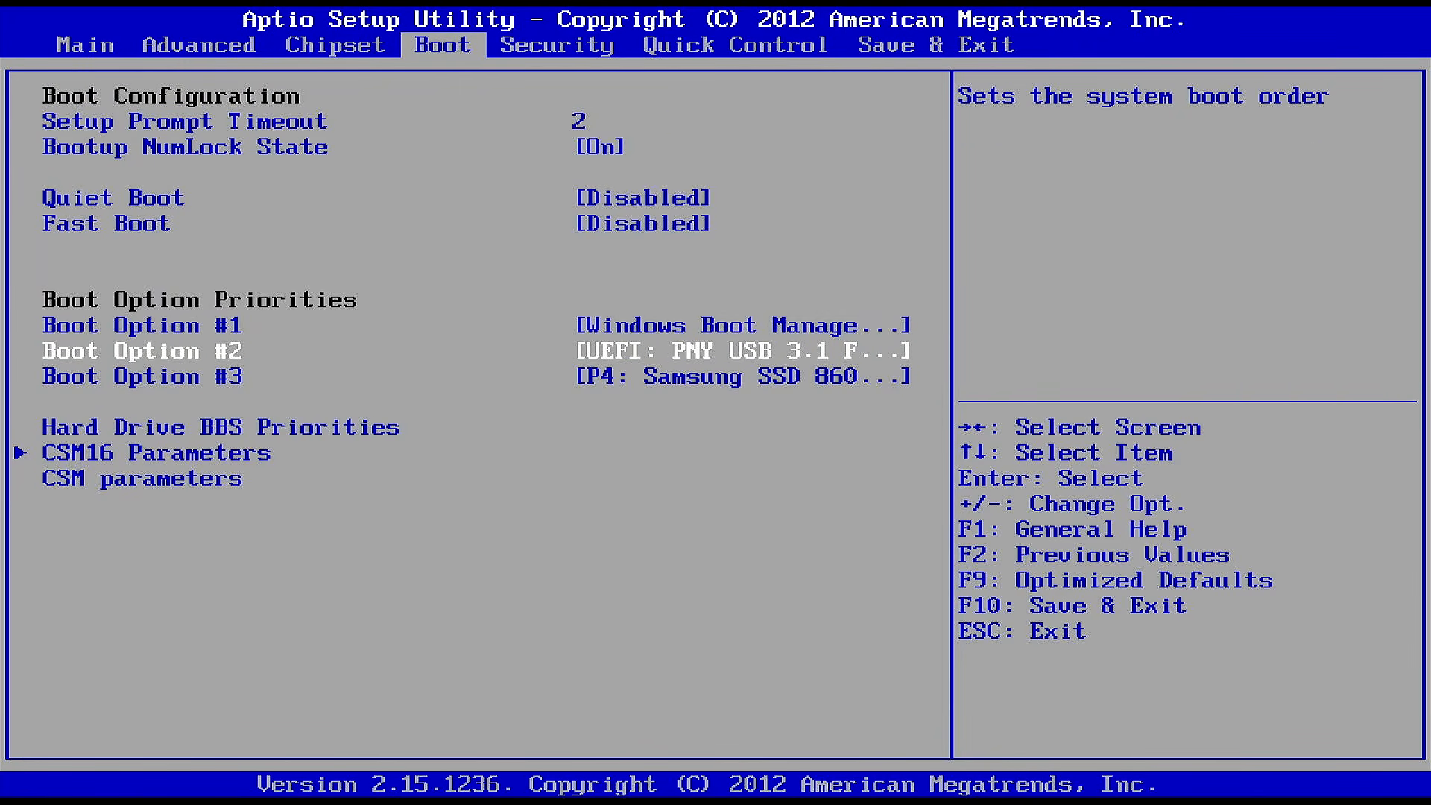
pyautogui.press('Up')
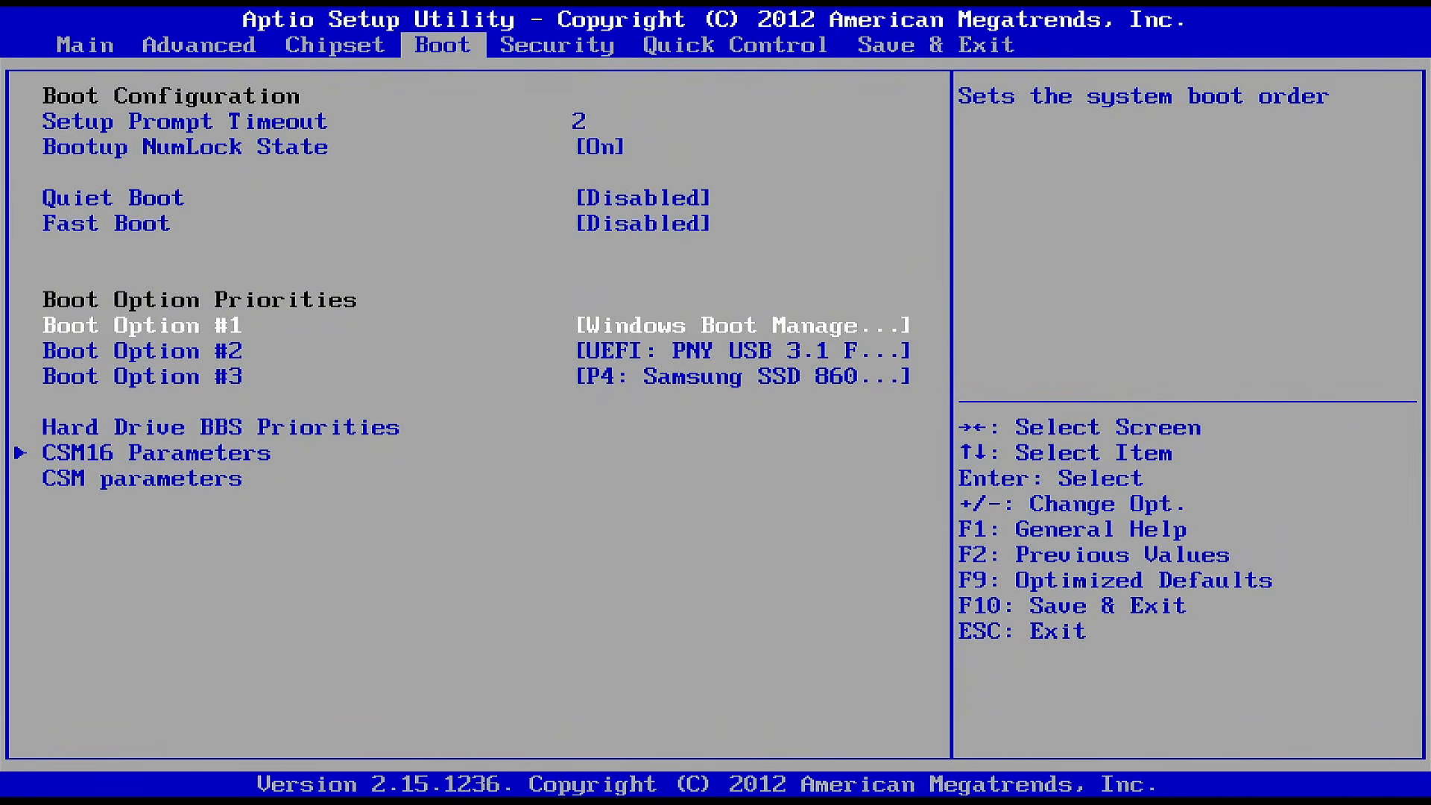
# Exit the BIOS setup and let the PC boot from Windows Boot Manager
pyautogui.press('Right')
pyautogui.press('Right')
pyautogui.press('Right')
pyautogui.press('Return')
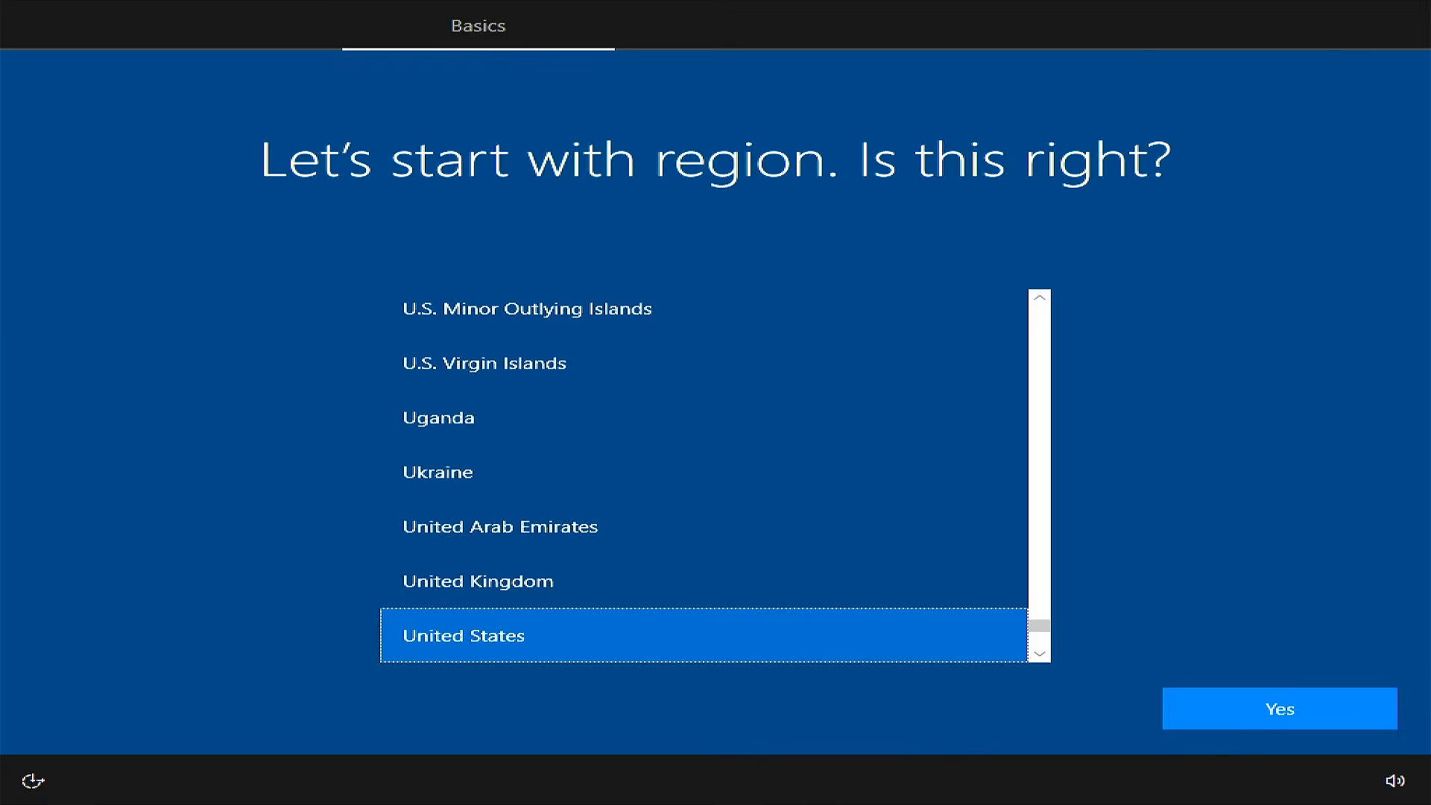
# Confirm United States as the region and continue through the account setup, entering the user name for the PC's account
pyautogui.click(1277, 708)
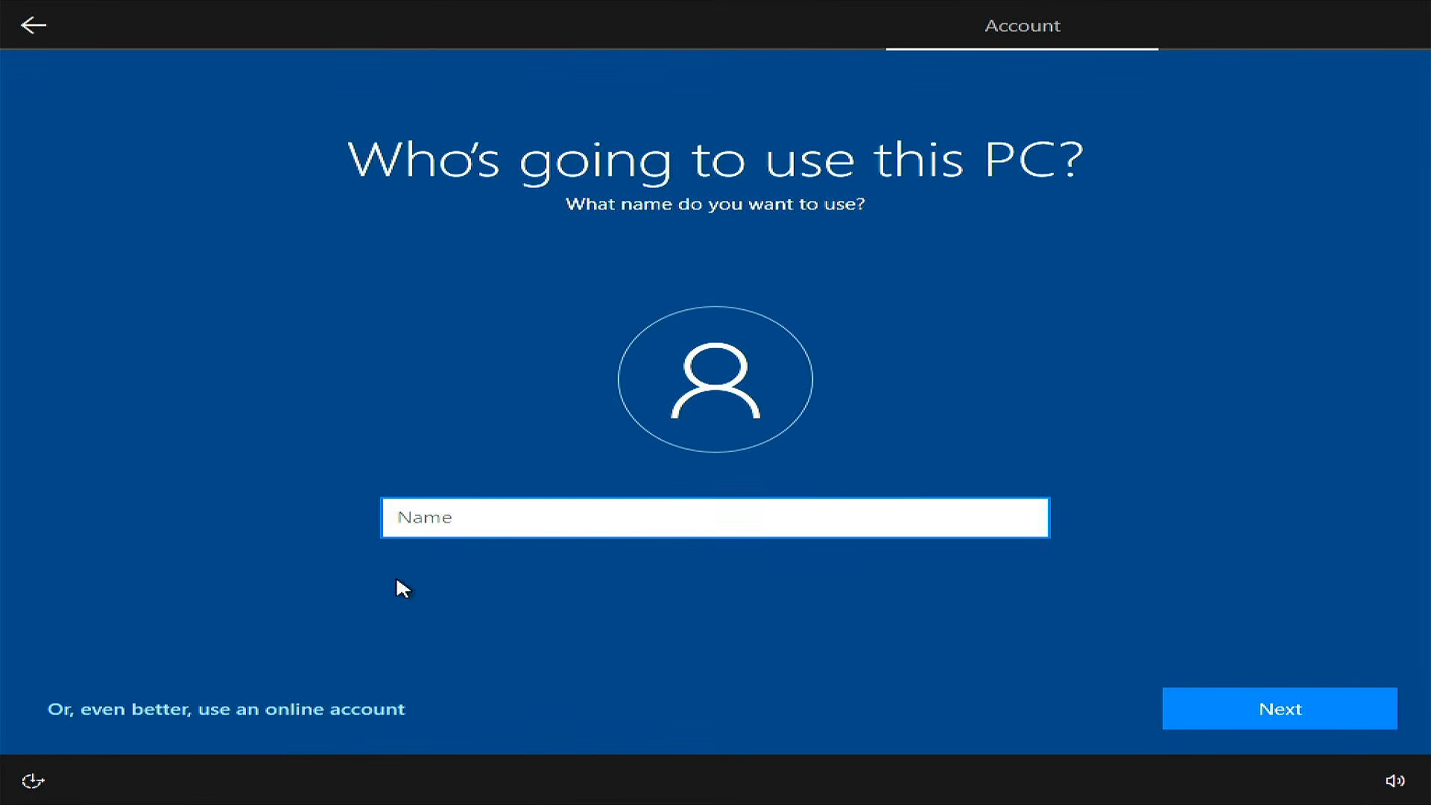
pyautogui.write('kentangpo')
pyautogui.click(1222, 704)
pyautogui.click(1215, 697)
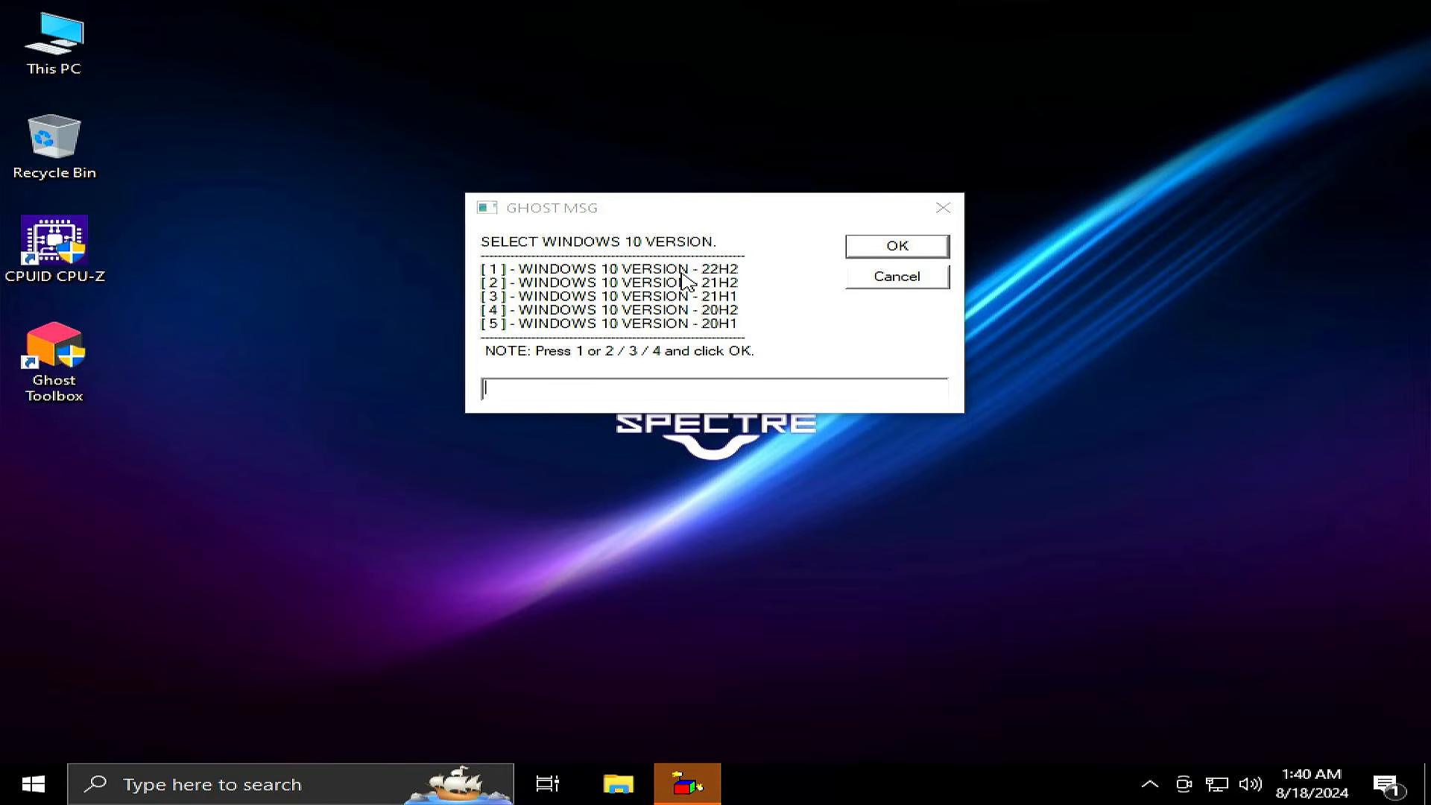
# Select option 1, WINDOWS 10 VERSION - 22H2, in the Ghost message and acknowledge the required restart
pyautogui.click(617, 386)
pyautogui.write('1')
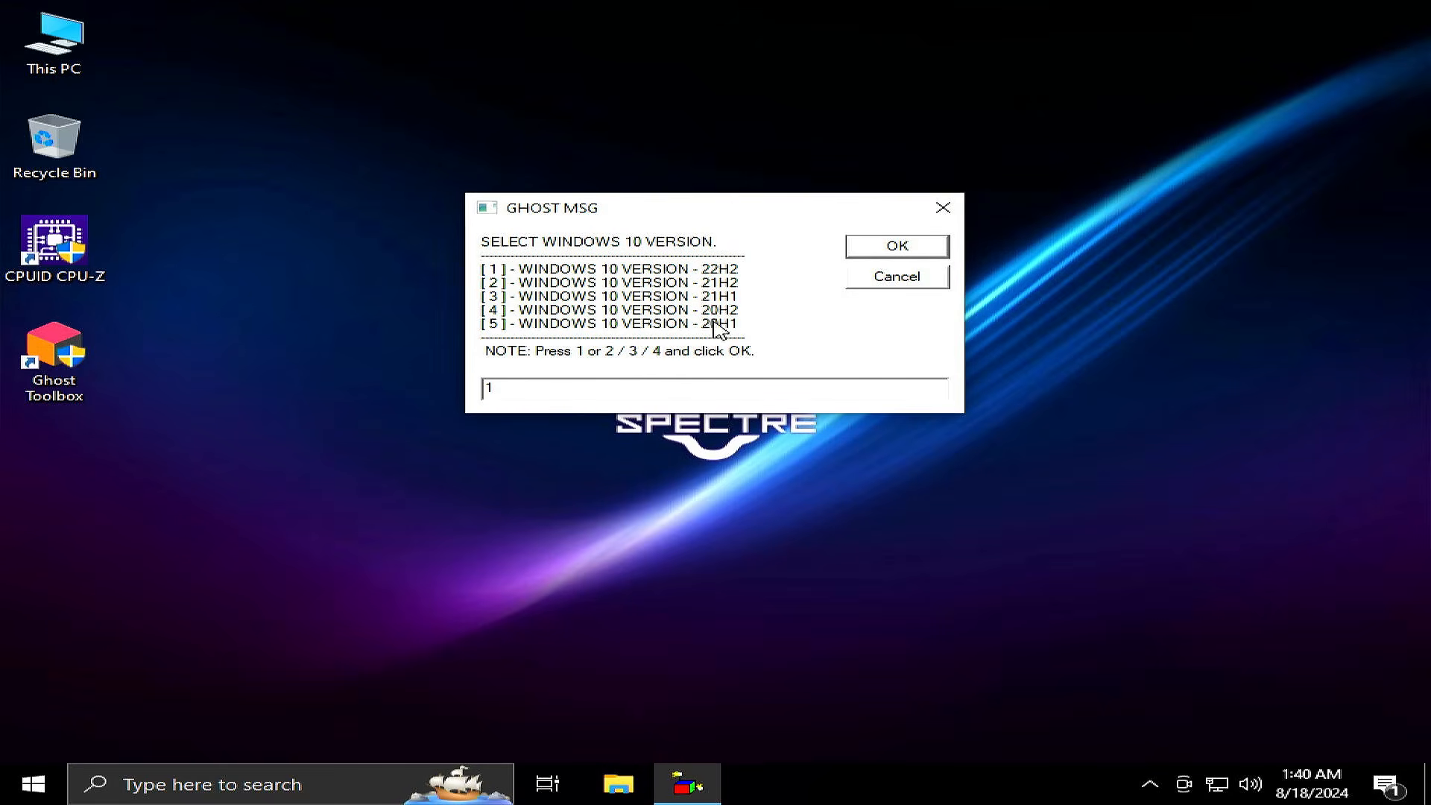
pyautogui.click(910, 248)
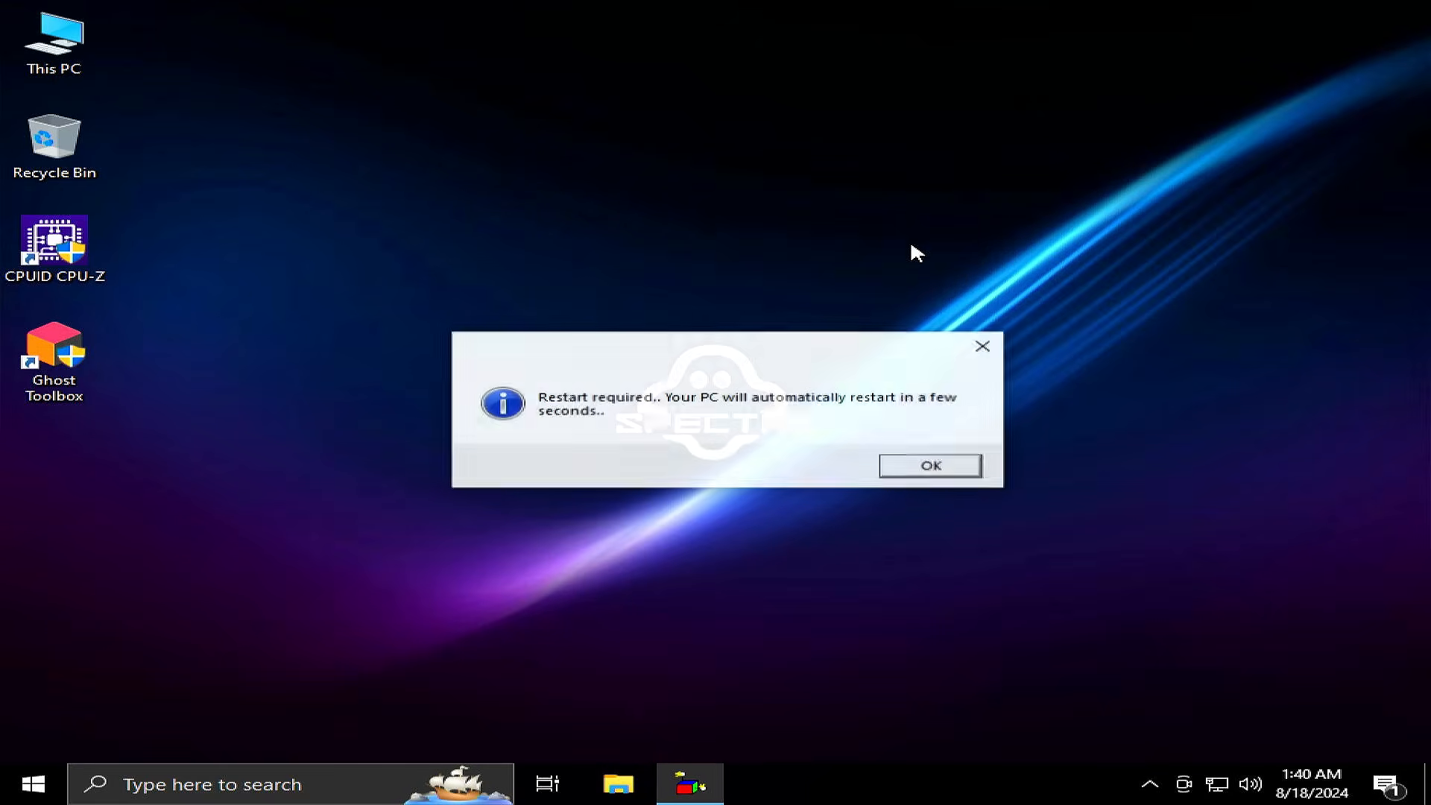
pyautogui.click(918, 465)
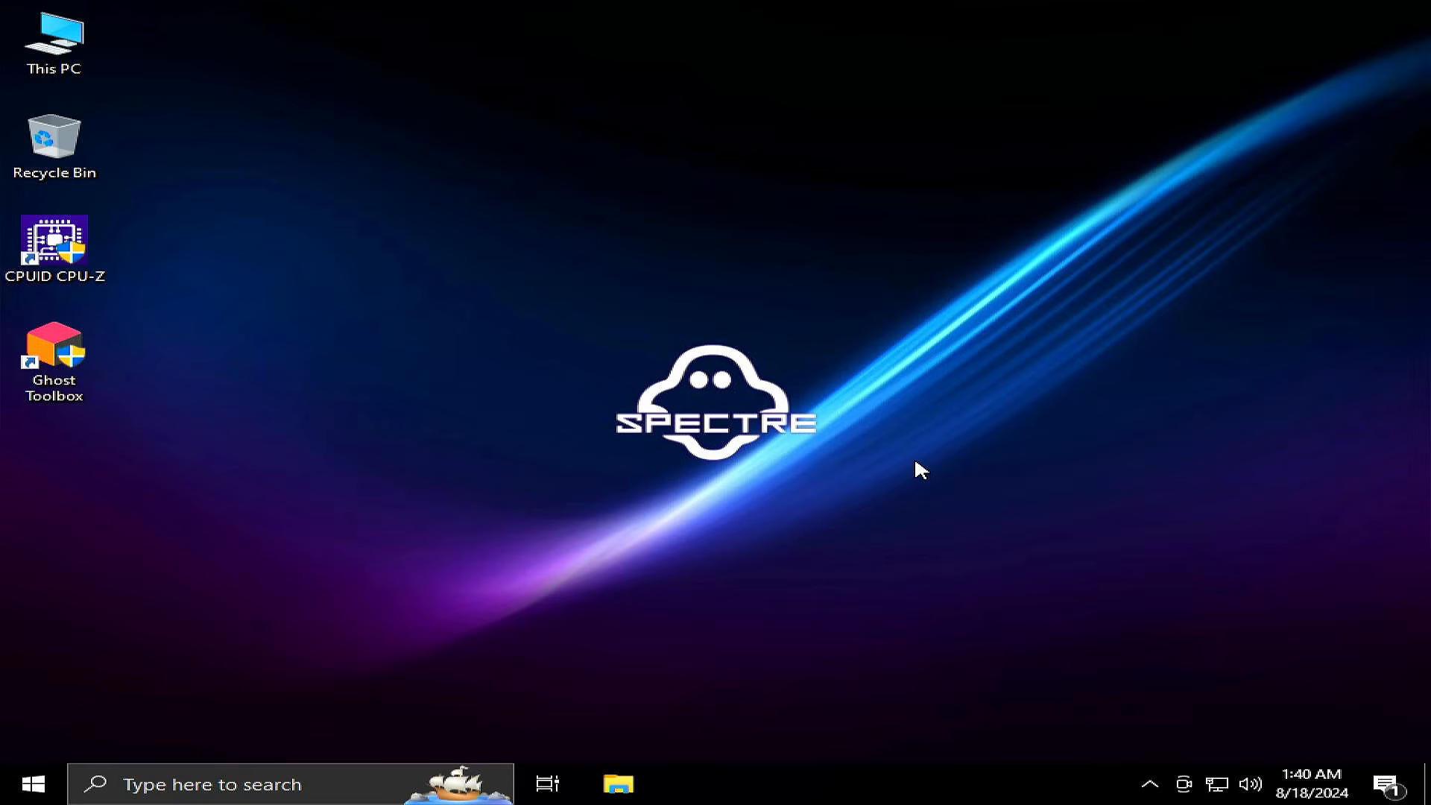
# Restart the PC, forcing the restart despite the Windows Update Standalone Installer still running
pyautogui.click(33, 784)
pyautogui.click(35, 738)
pyautogui.click(119, 683)
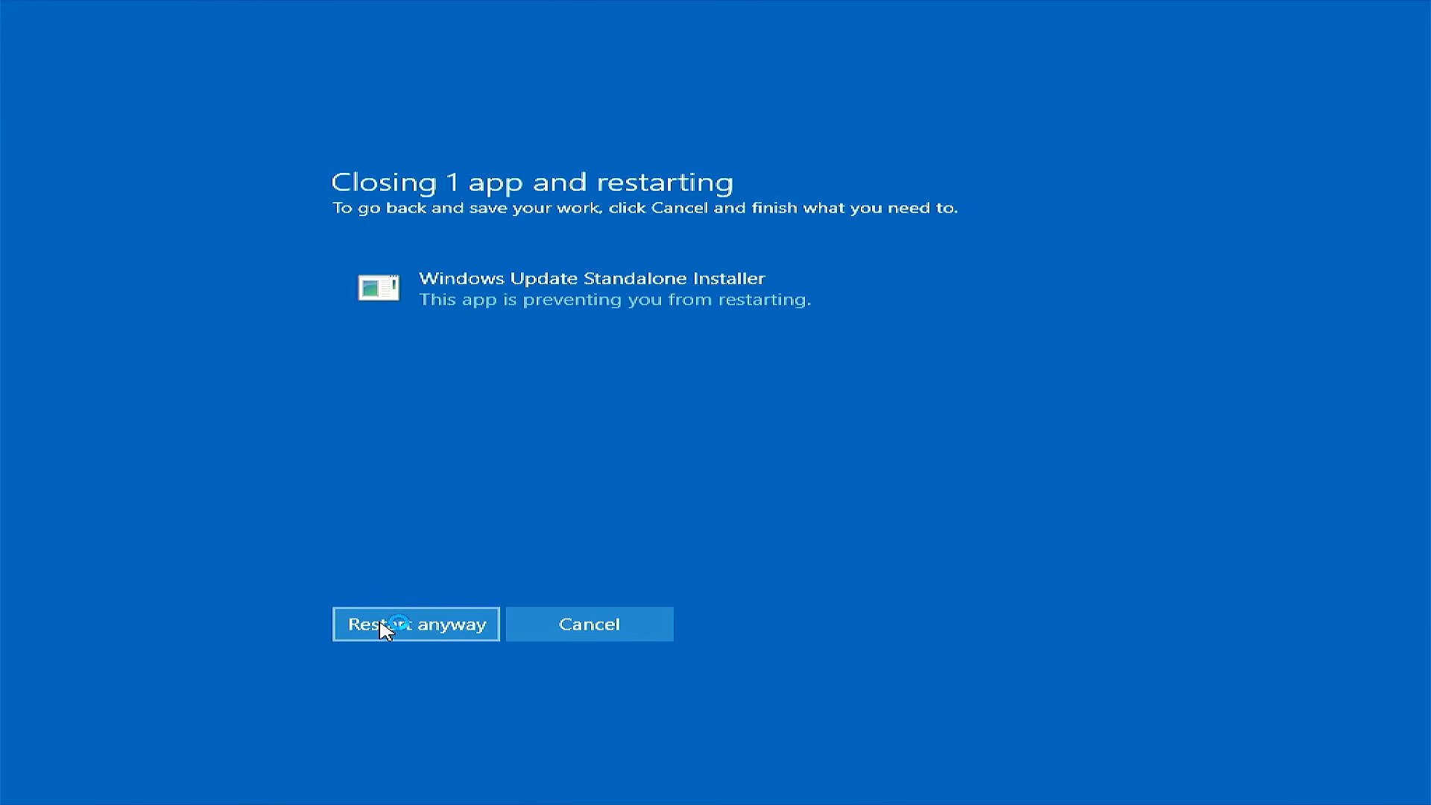
pyautogui.click(382, 623)
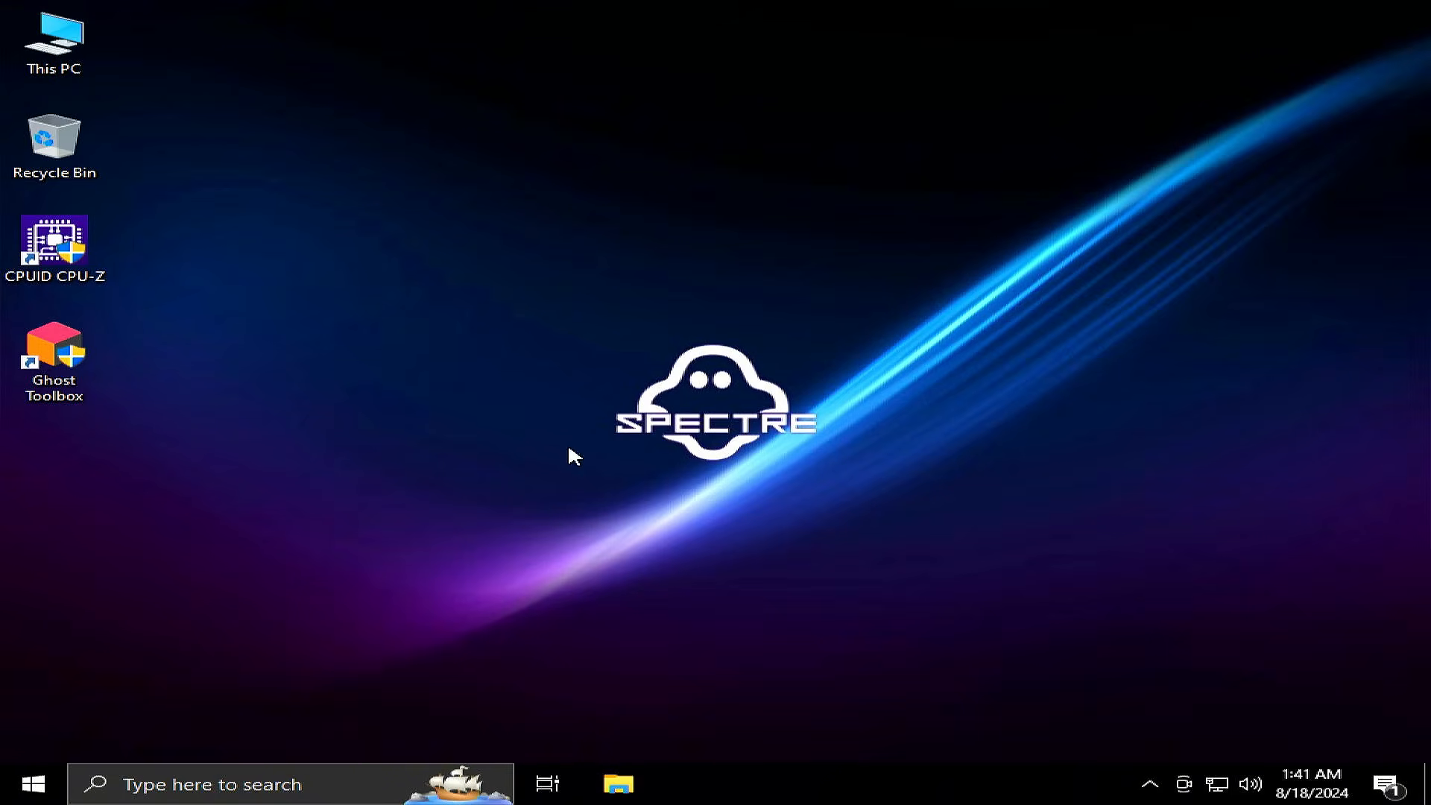
# Set the display resolution to 1920 × 1080, keep the change, and close the display settings
pyautogui.rightClick(728, 330)
pyautogui.click(796, 507)
pyautogui.scroll(-5, 686, 467)
pyautogui.click(758, 301)
pyautogui.click(720, 239)
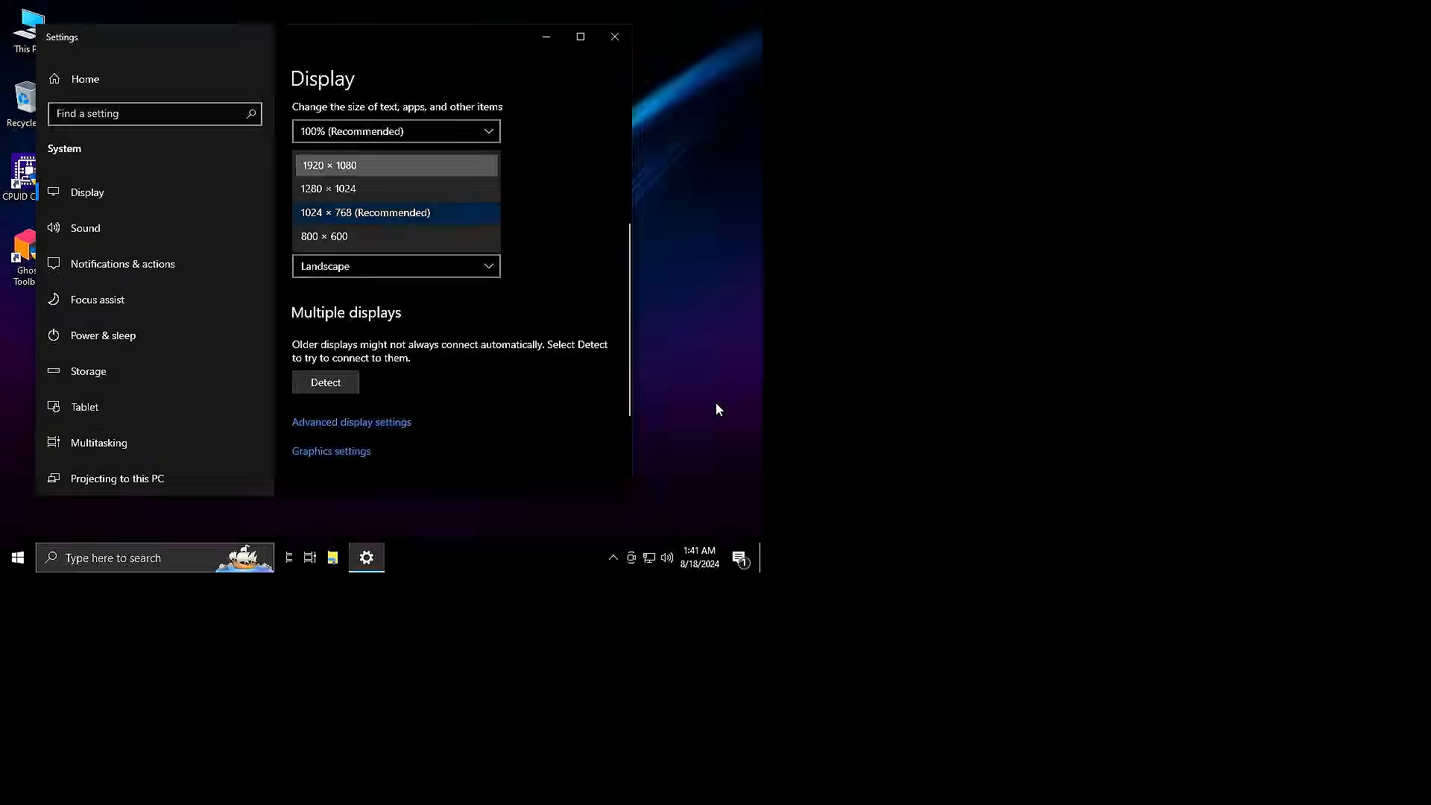
pyautogui.click(484, 301)
pyautogui.click(640, 46)
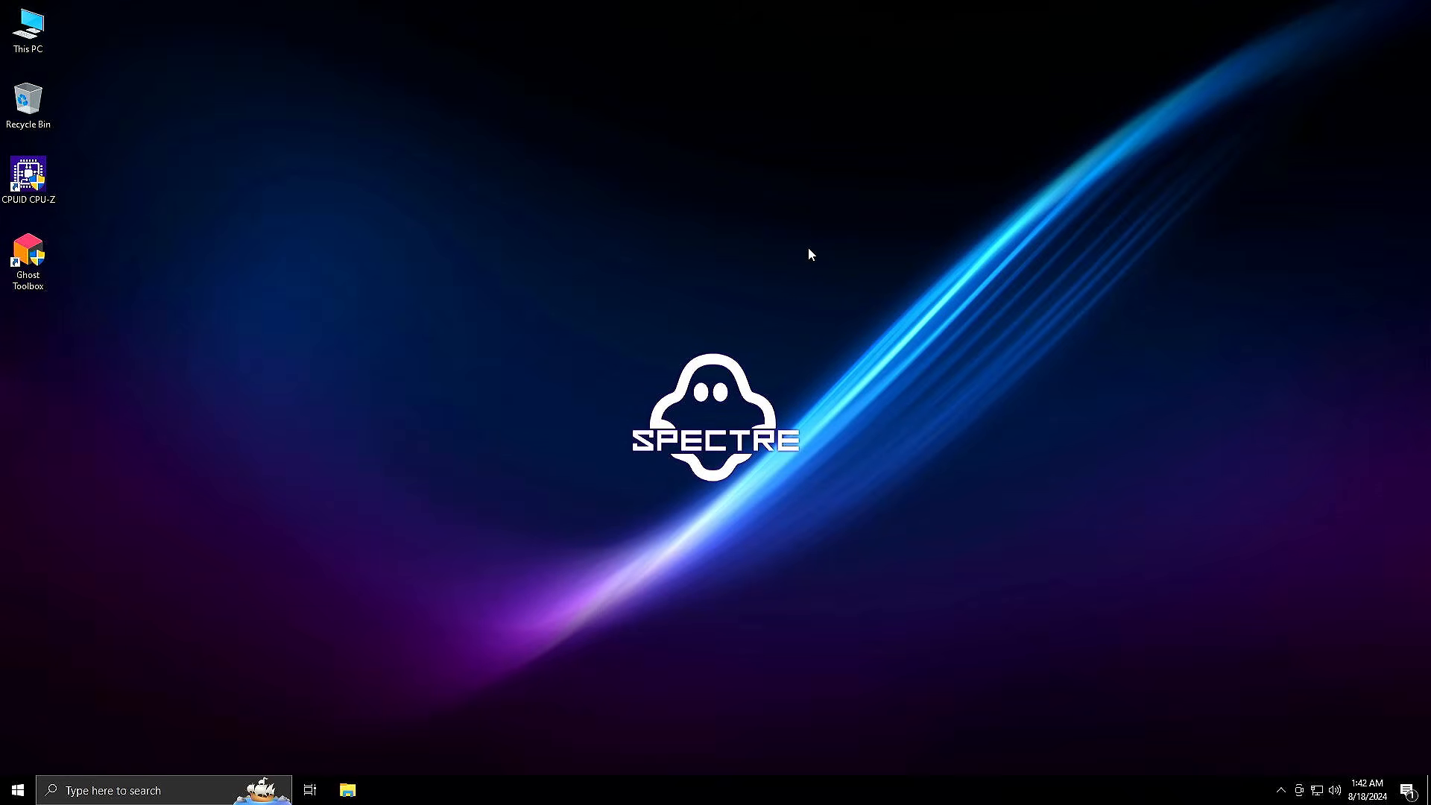
# Launch Ghost Toolbox from the desktop and bring up its list of options
pyautogui.doubleClick(42, 265)
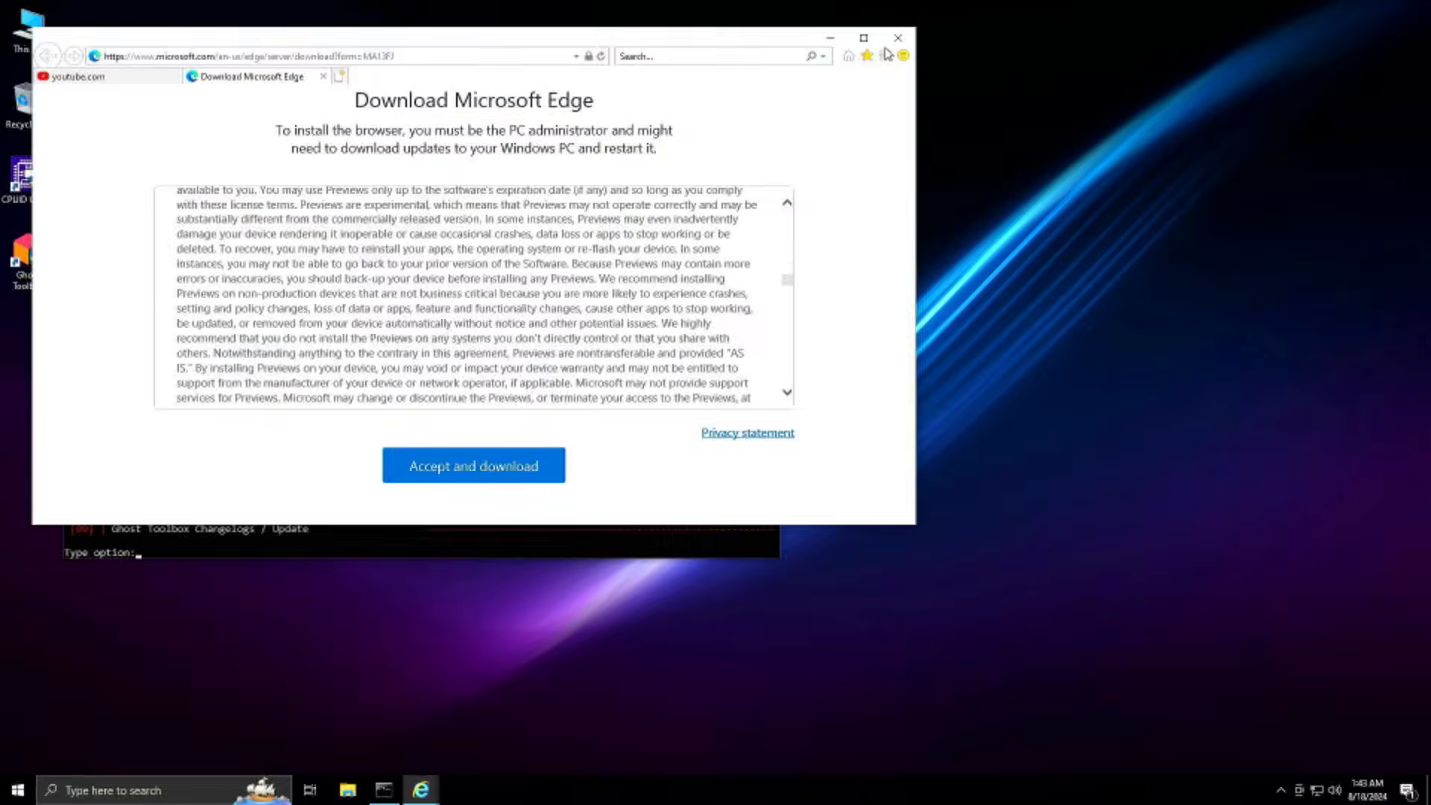
pyautogui.click(898, 37)
pyautogui.click(447, 295)
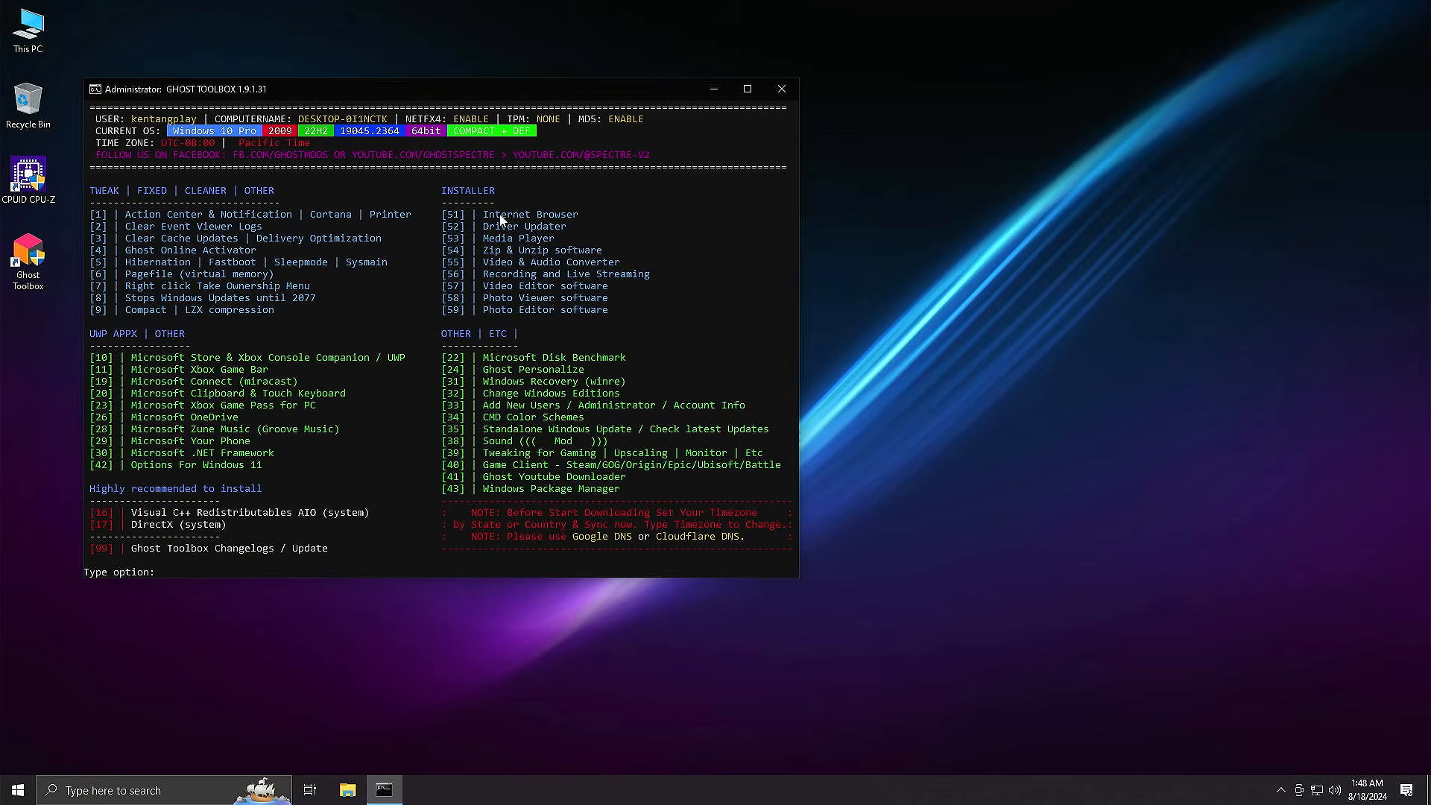
# Install the Vivaldi browser through Ghost Toolbox using option 51 (Internet Browser) and option 7, accepting its terms
pyautogui.click(239, 571)
pyautogui.write('51')
pyautogui.press('Return')
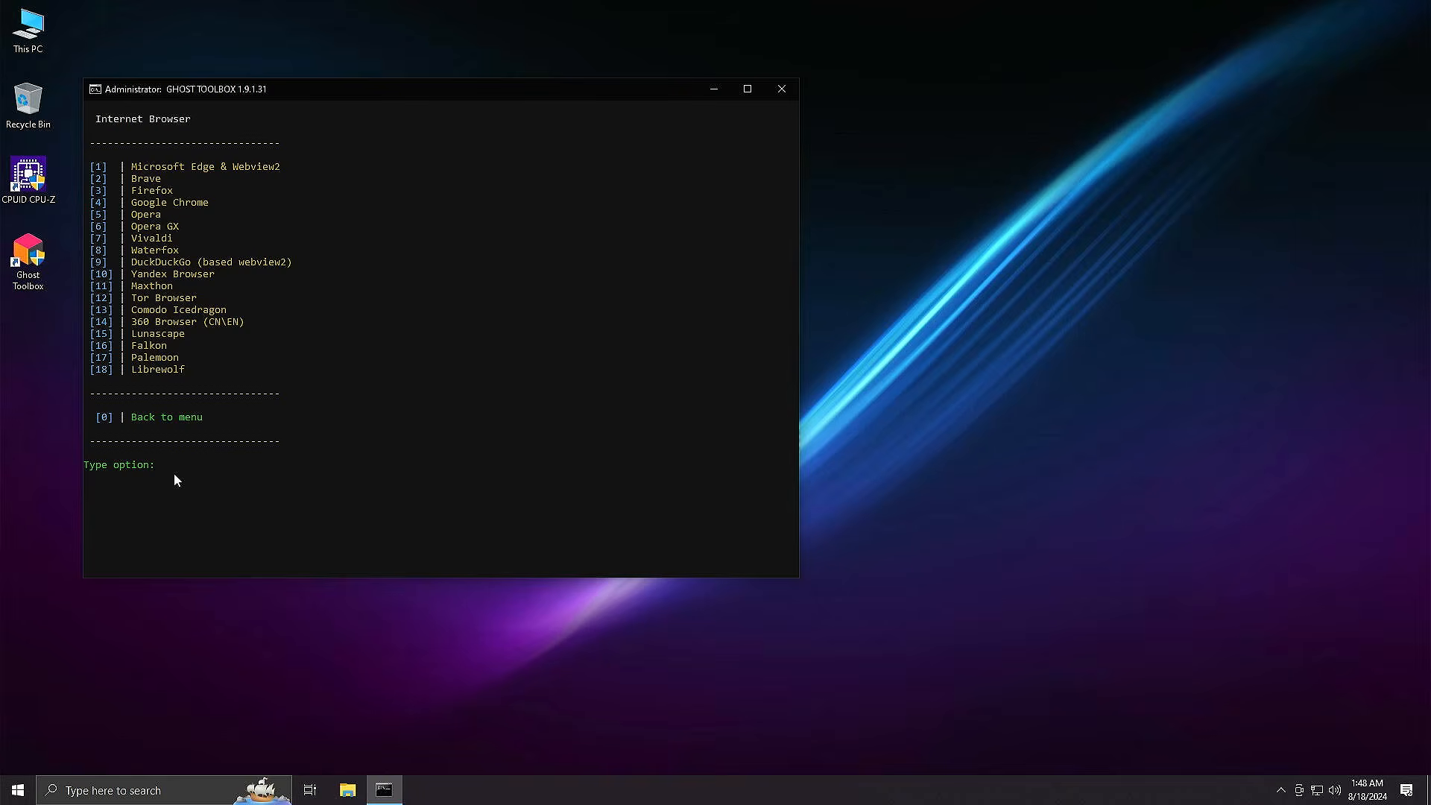
pyautogui.write('7')
pyautogui.press('Return')
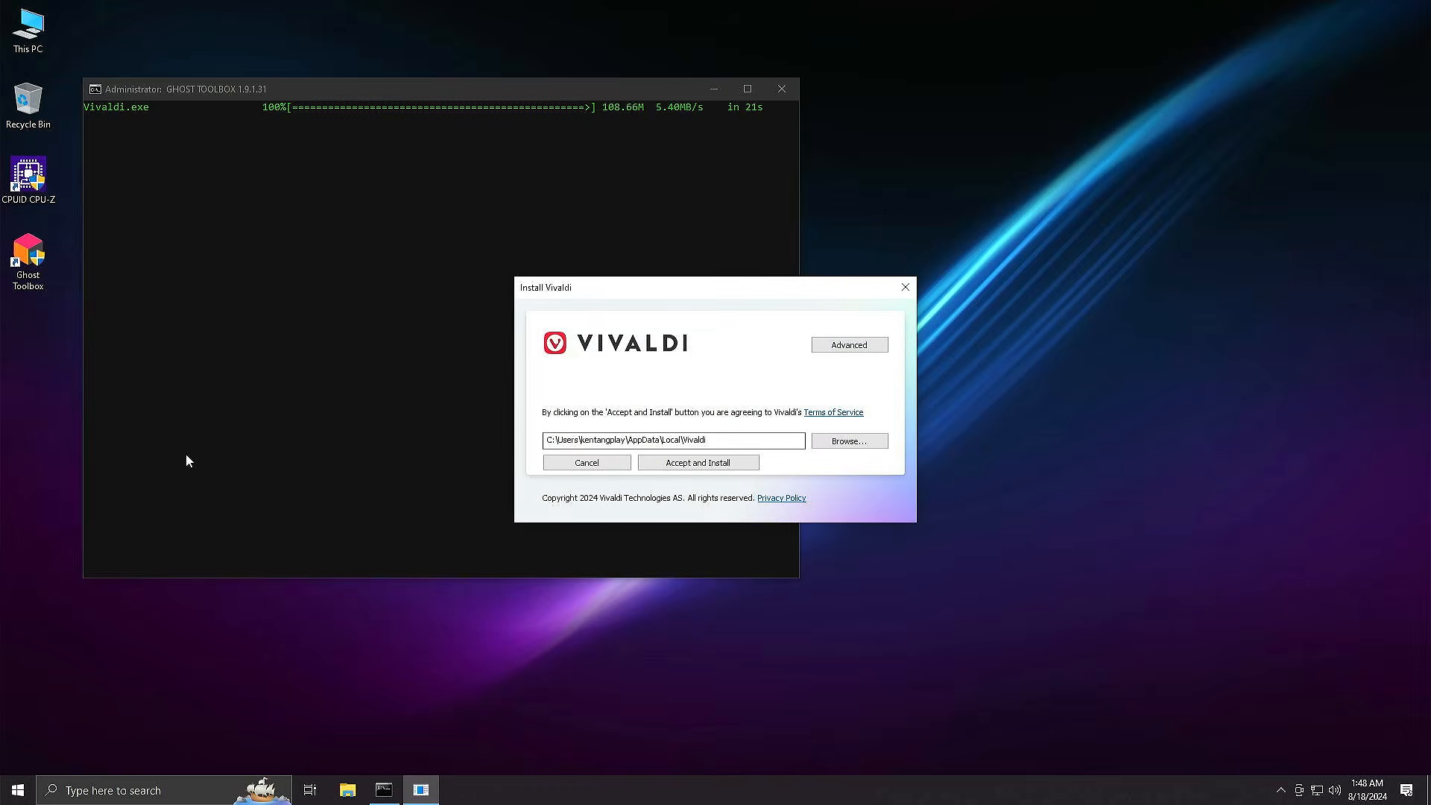
pyautogui.click(696, 465)
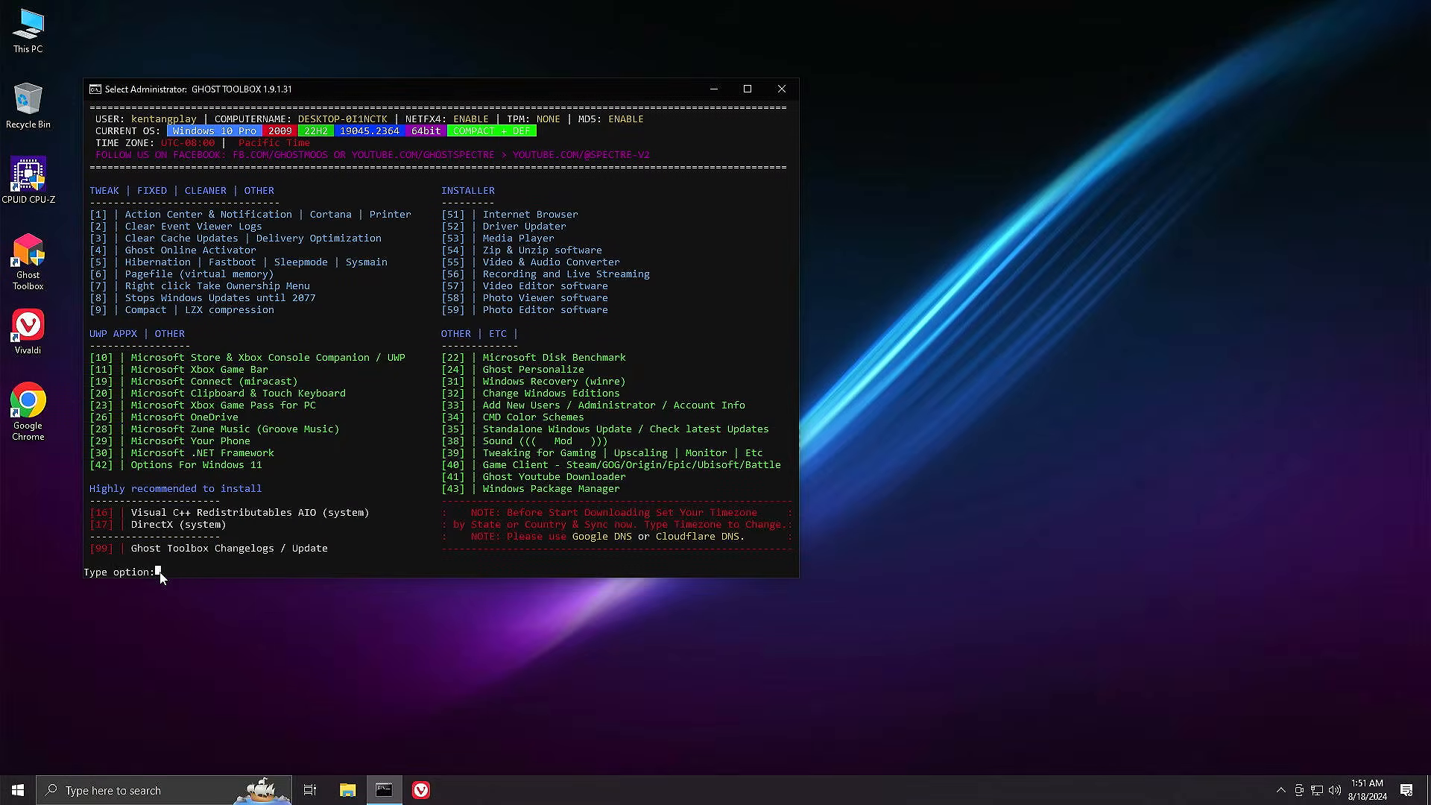
# Install the Microsoft Visual C++ 2002–2022 AIO redistributables through Ghost Toolbox option 16, choice 1
pyautogui.press('Escape')
pyautogui.write('16')
pyautogui.press('Return')
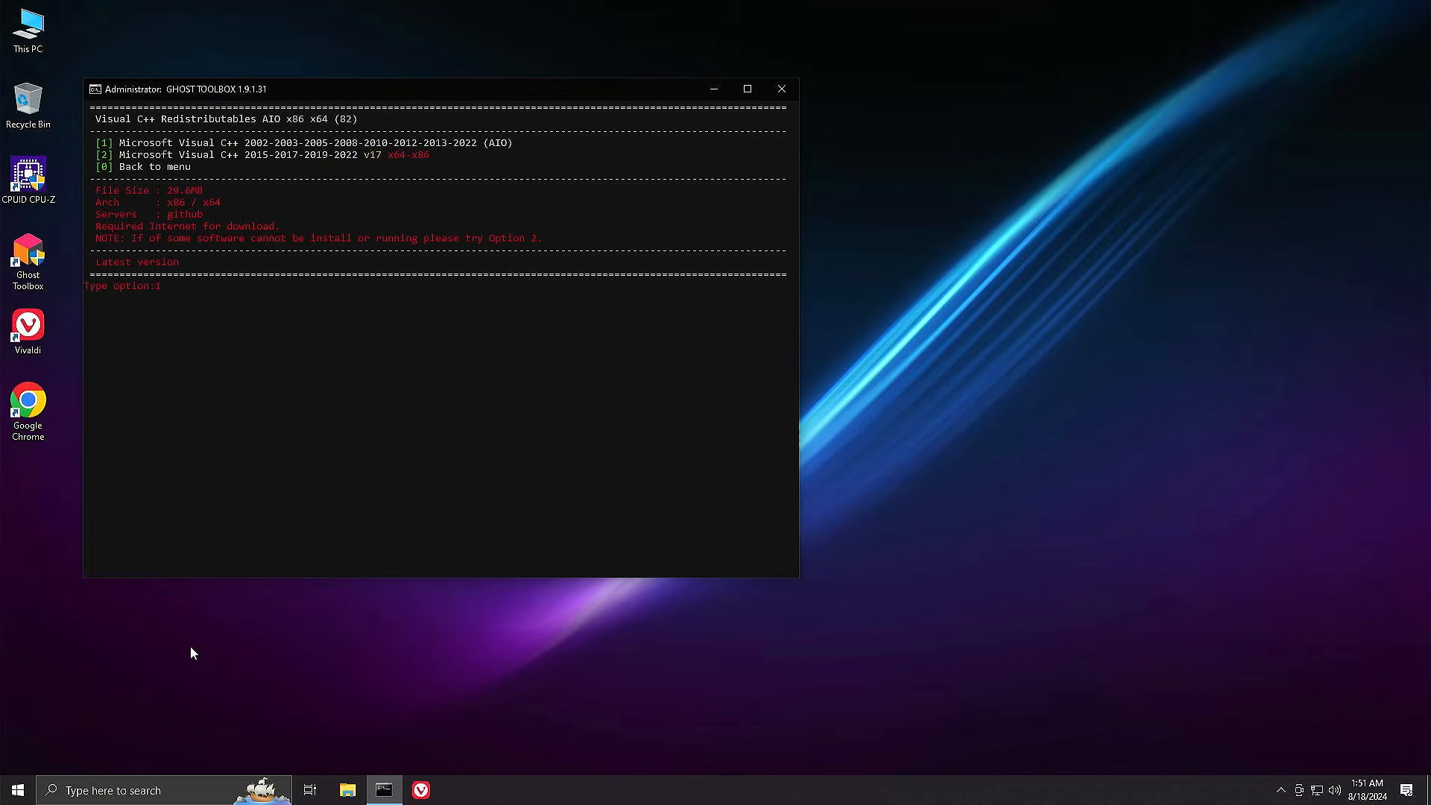
pyautogui.press('Return')
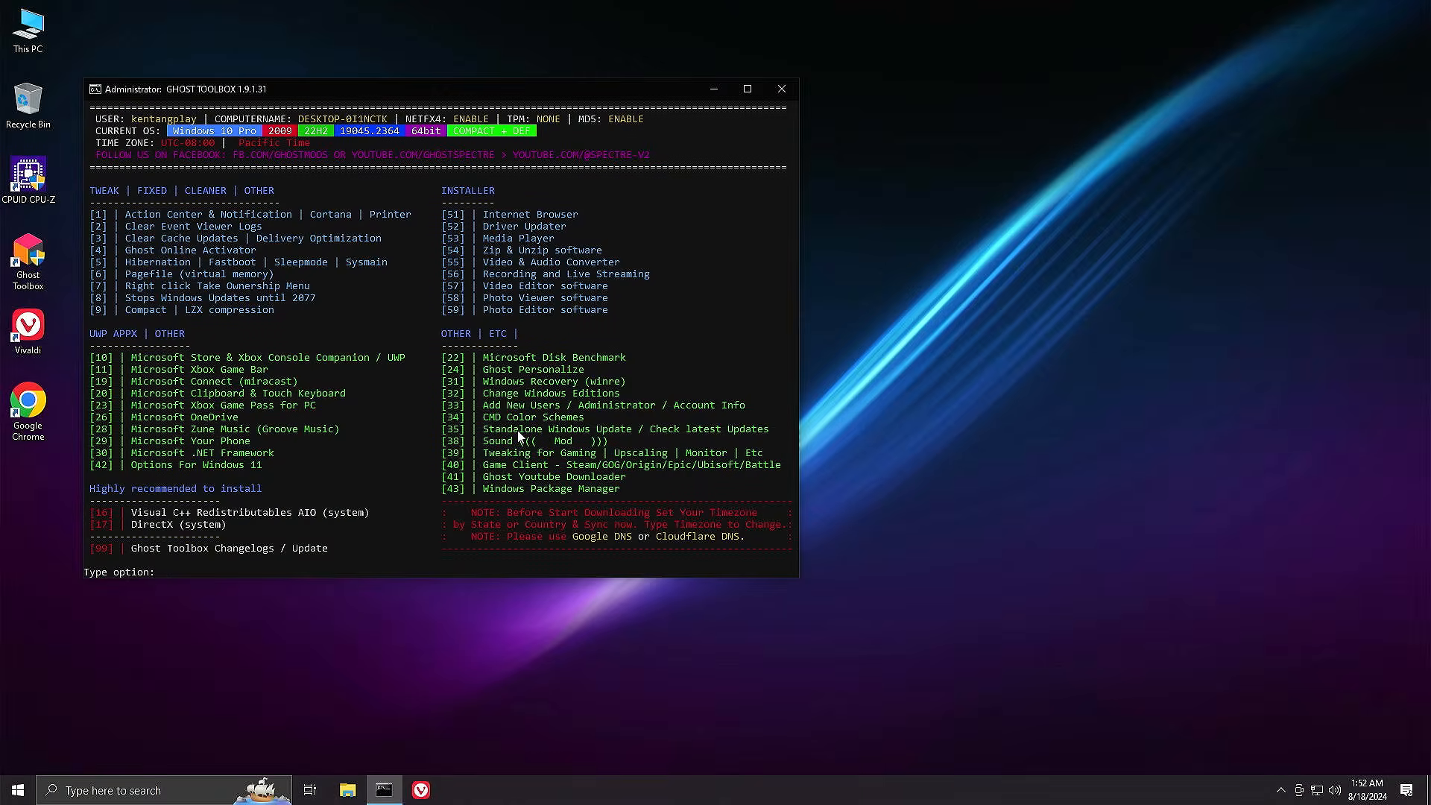
# Start the DirectX setup through Ghost Toolbox option 17, choice 1
pyautogui.write('17')
pyautogui.press('Return')
pyautogui.write('1')
pyautogui.press('Return')
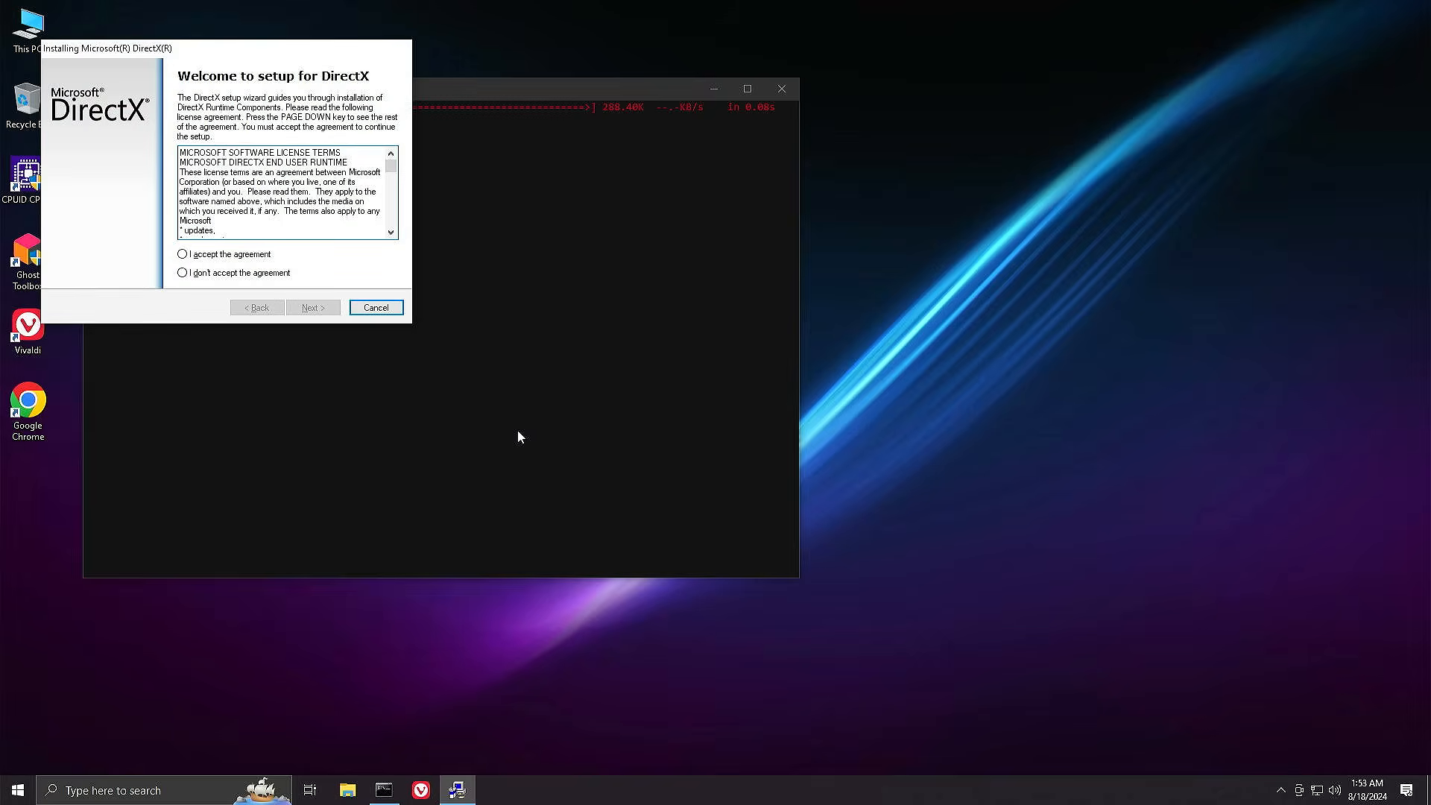
# Accept the DirectX license agreement and proceed to installing the DirectX runtime components
pyautogui.click(254, 255)
pyautogui.click(305, 308)
pyautogui.click(225, 206)
pyautogui.click(313, 309)
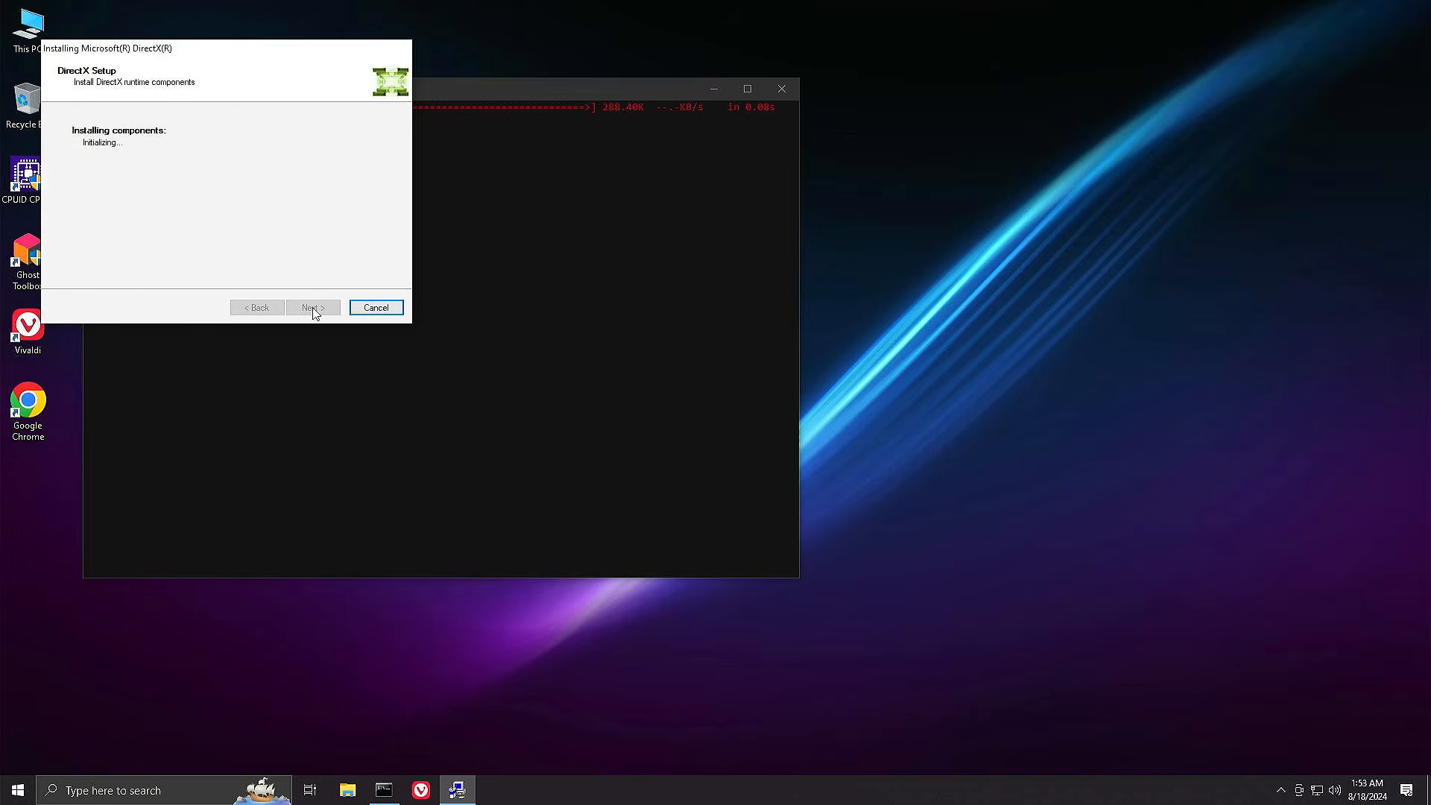